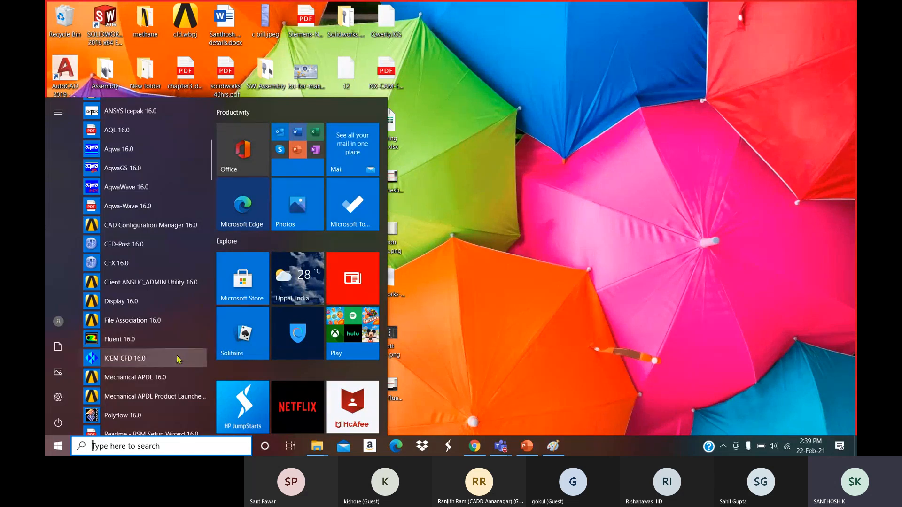
Start ANSYS Workbench 16.0 and dismiss its Getting Started message.
scroll(179, 357, "down", 3)
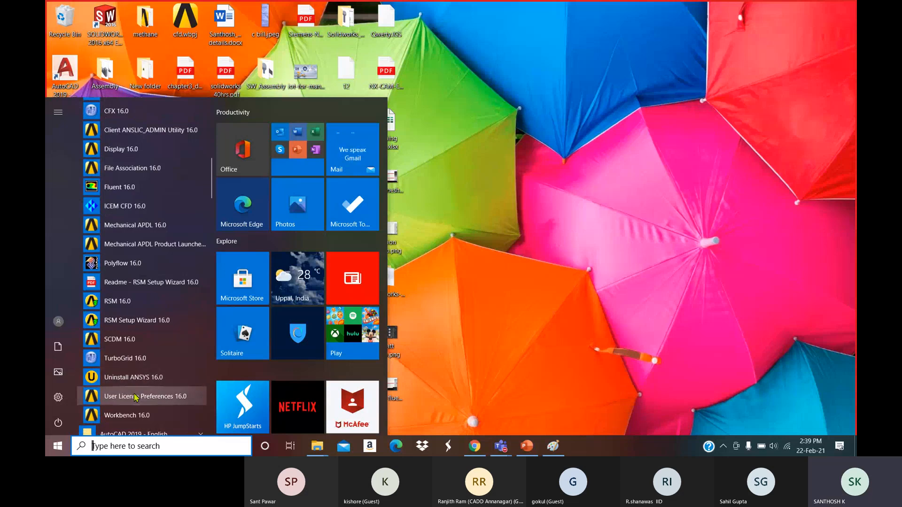
scroll(148, 376, "down", 1)
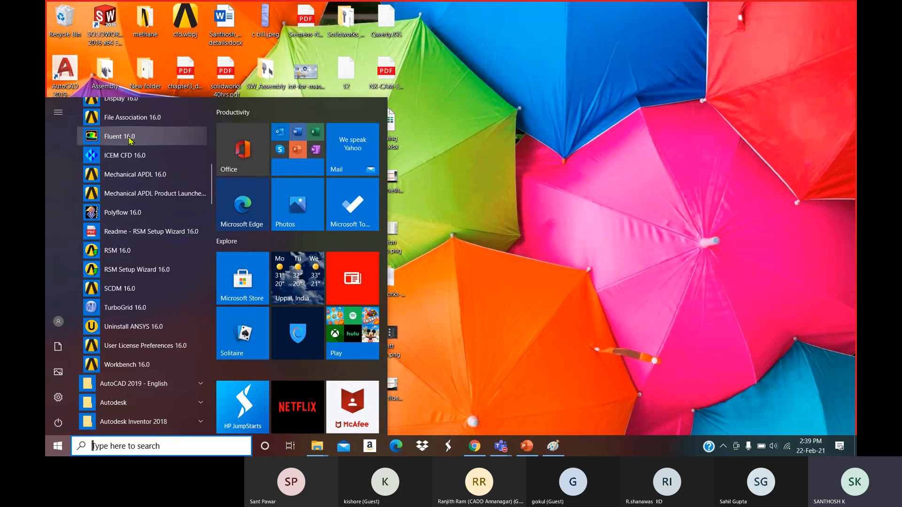
left_click(152, 369)
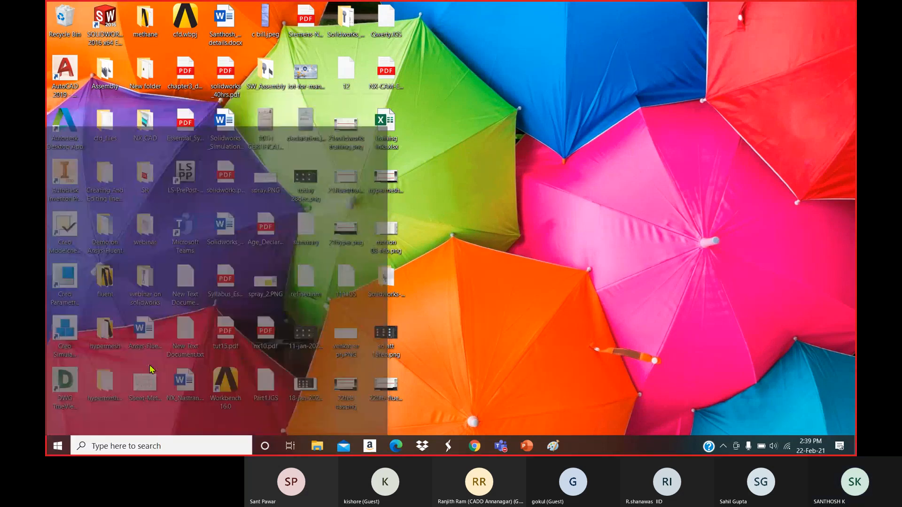
right_click(583, 217)
left_click(609, 265)
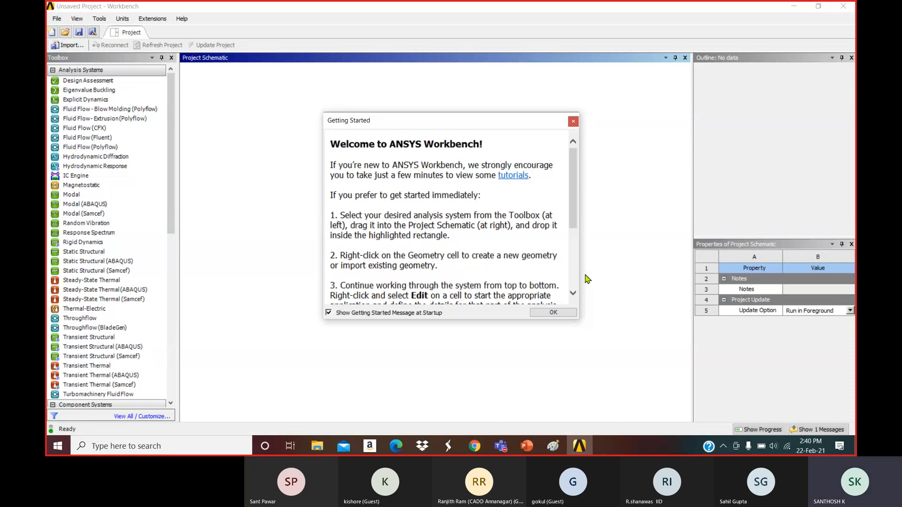
left_click(572, 314)
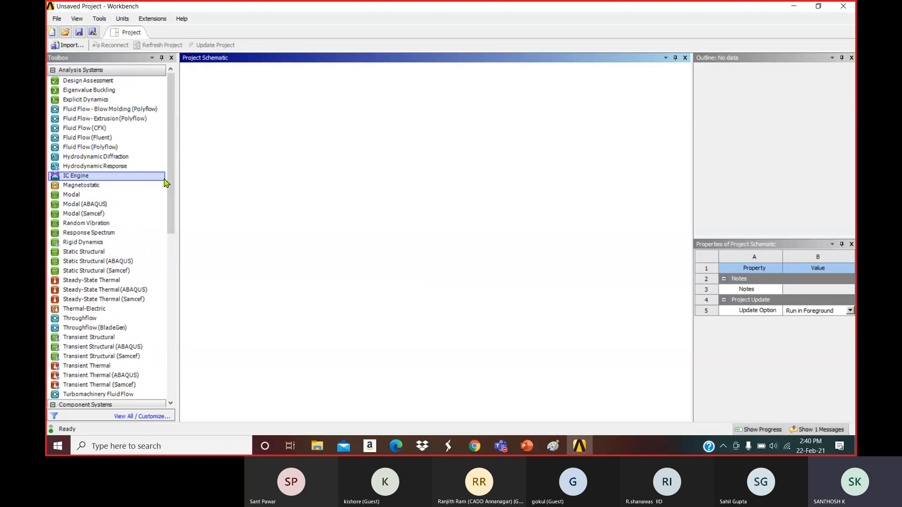
Close the Outline pane and add a Fluid Flow (Fluent) analysis system with its default name to the project schematic.
left_click(851, 58)
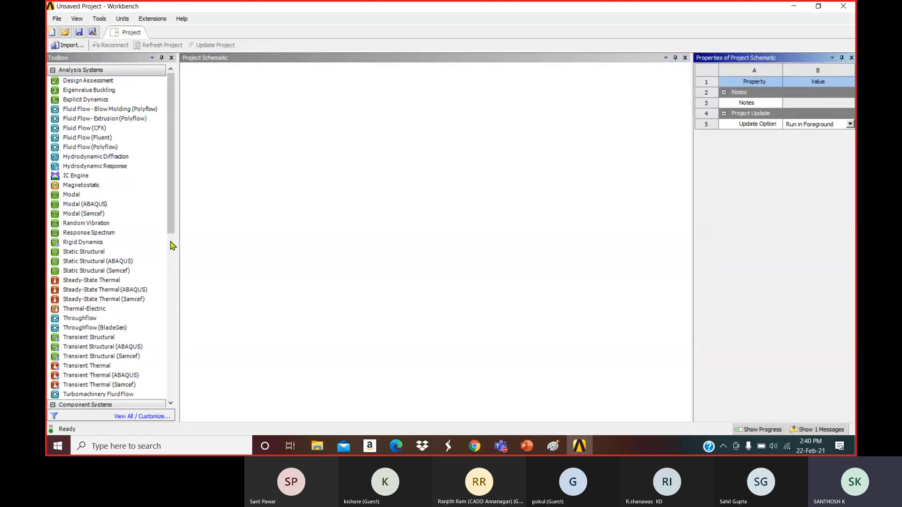
mouse_move(173, 227)
left_mouse_down()
mouse_move(173, 249)
mouse_move(172, 231)
left_mouse_up()
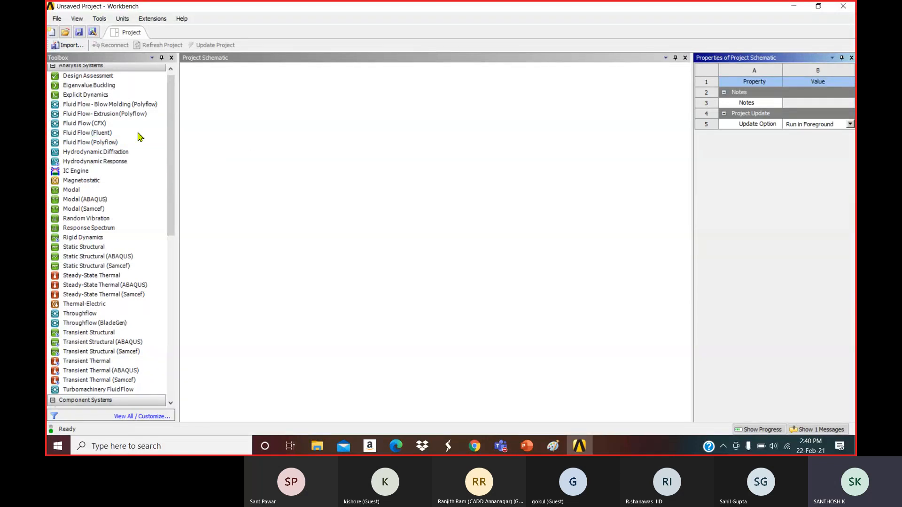
left_click(89, 134)
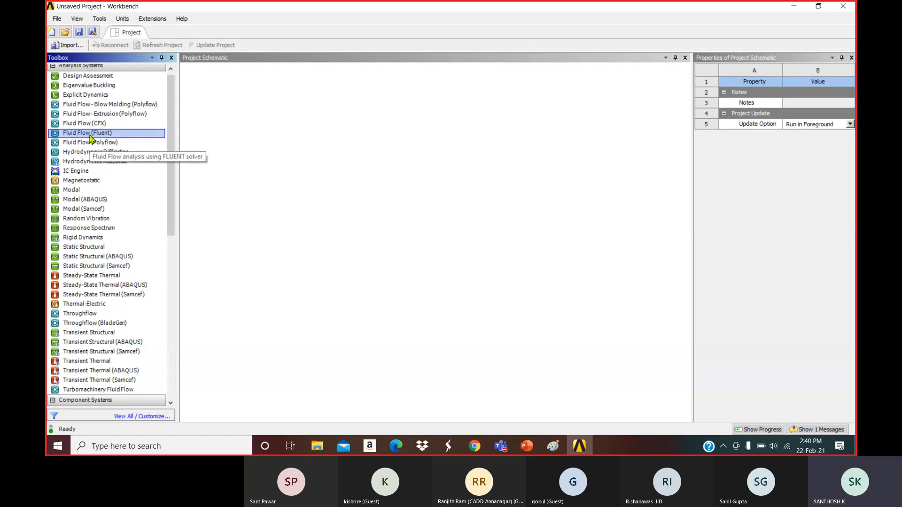
left_click_drag(90, 138, 230, 138)
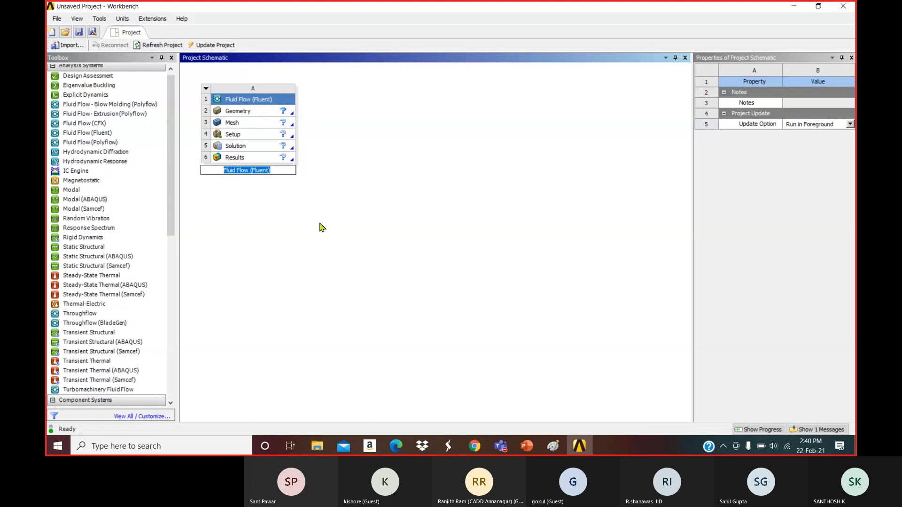
left_click(318, 223)
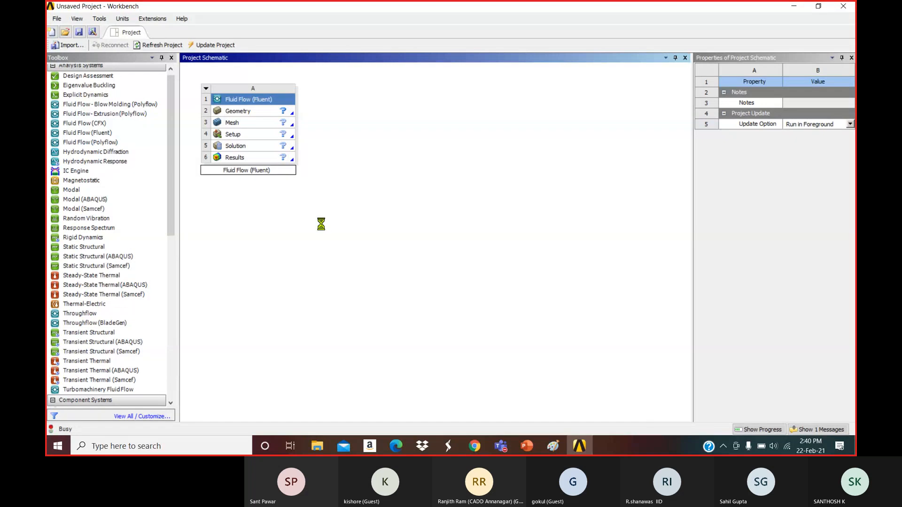
left_click(254, 125)
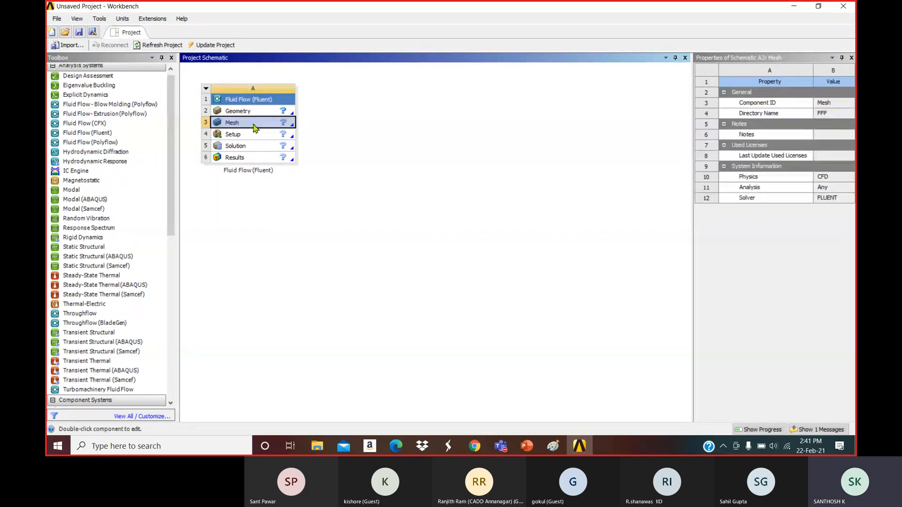
right_click(254, 127)
mouse_move(268, 145)
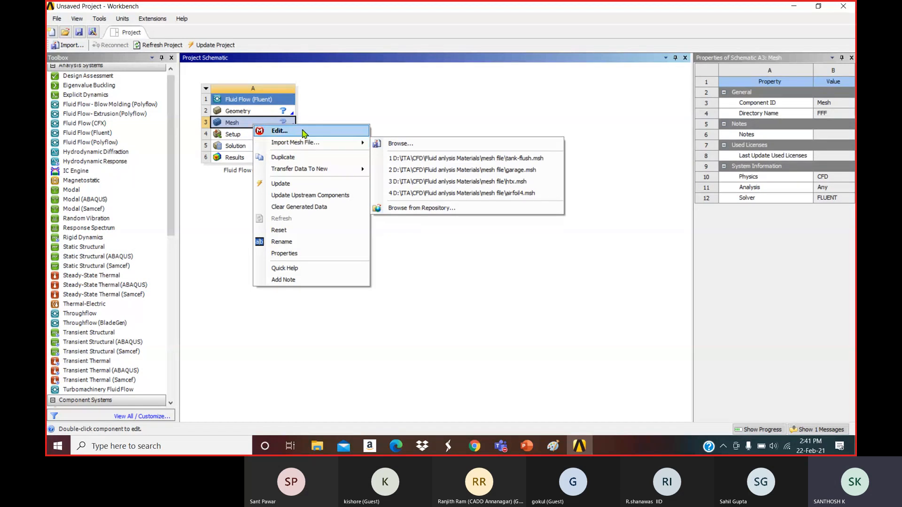
left_click(368, 121)
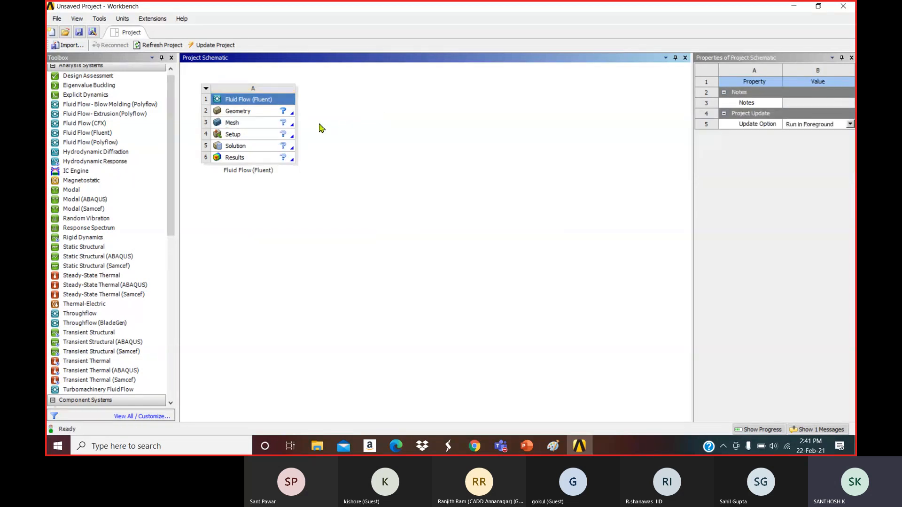
Open the Fluid Flow system's Geometry cell in DesignModeler and face the XYPlane.
left_click(260, 112)
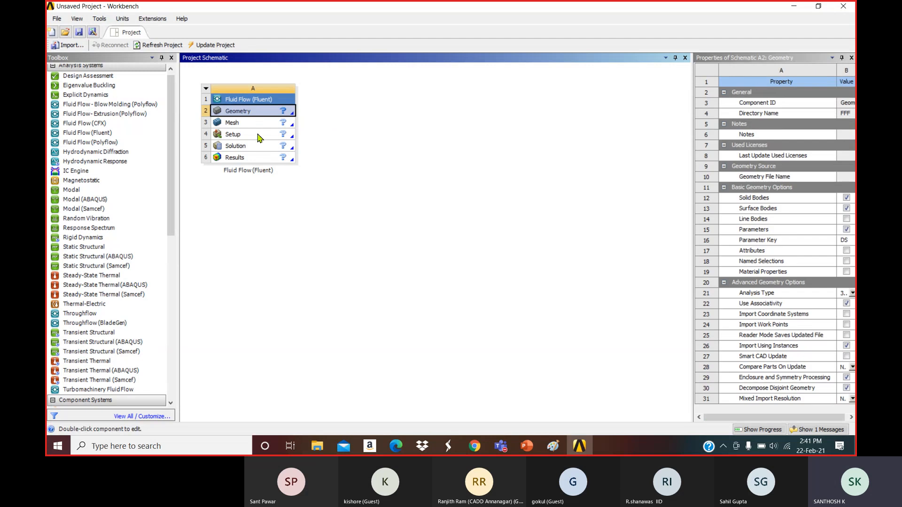
double_click(258, 116)
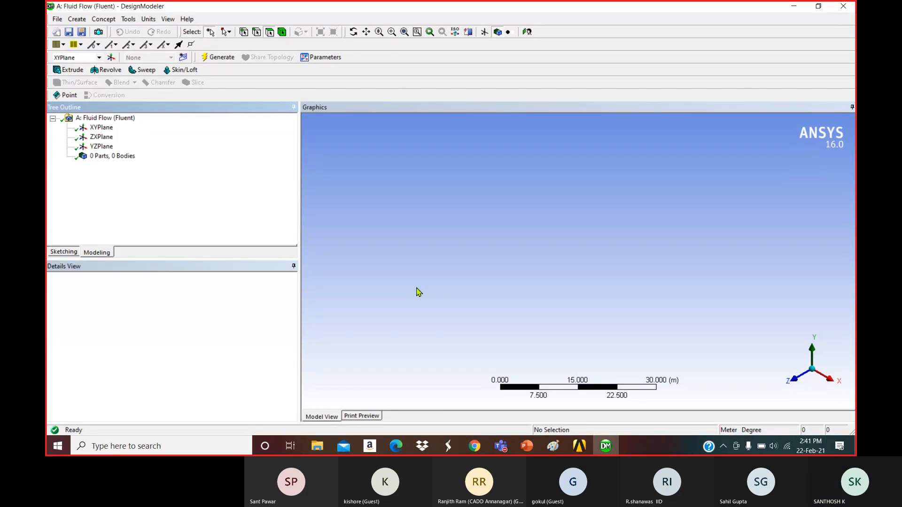
left_click(100, 129)
left_click(527, 31)
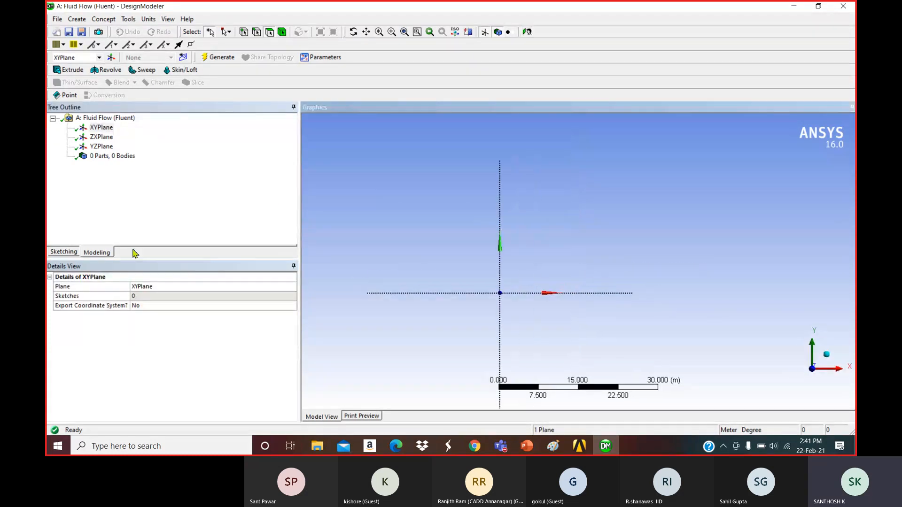
Sketch a rectangle about 34 m wide and 3.9 m high on XYPlane, with its lower-left corner at the origin.
left_click(71, 253)
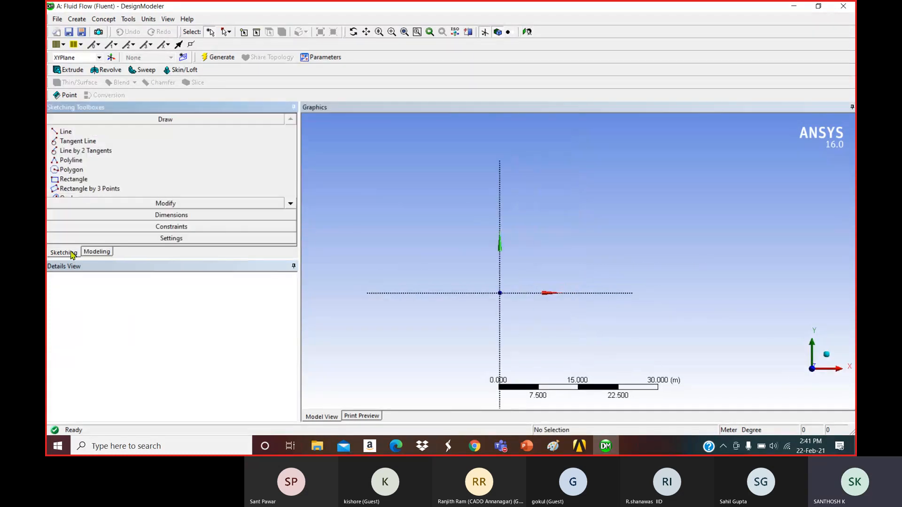
left_click(73, 178)
left_click(501, 293)
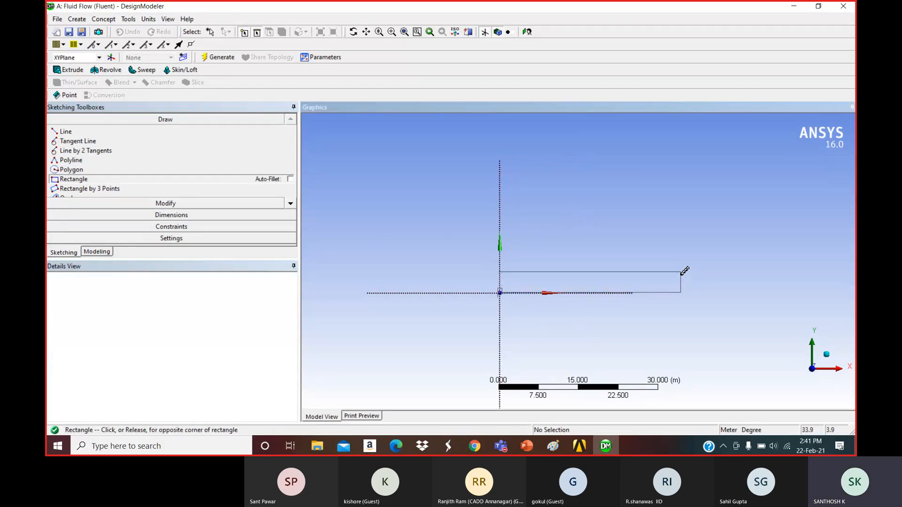
left_click(681, 273)
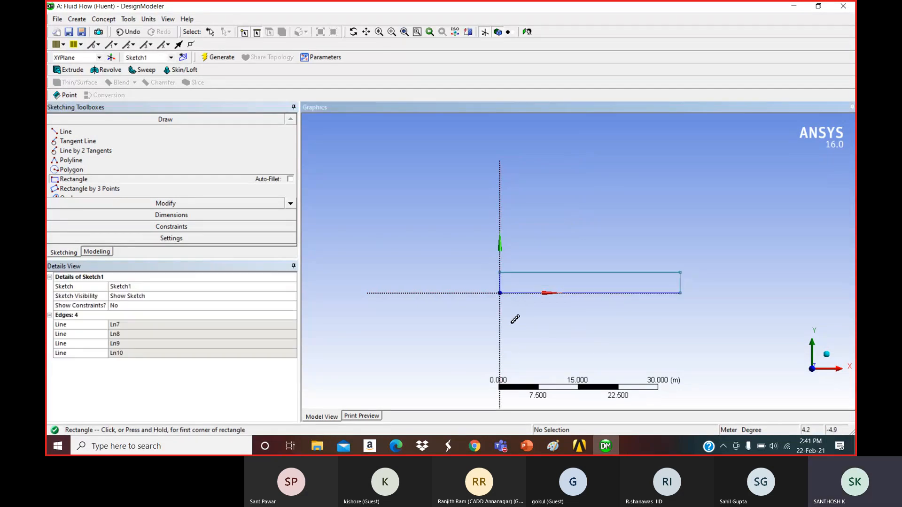
Dimension the rectangle's bottom edge for its width and its left edge for its height.
left_click(216, 217)
left_click(603, 295)
left_click(603, 311)
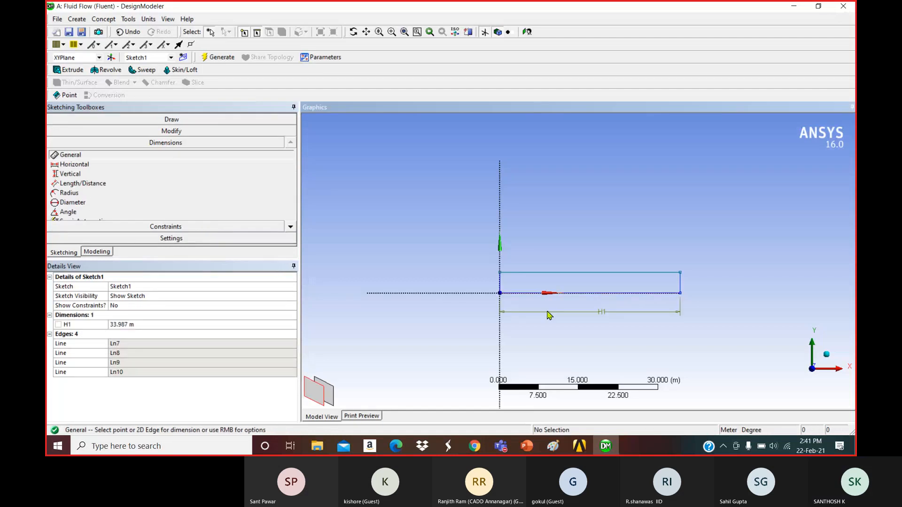
left_click(499, 284)
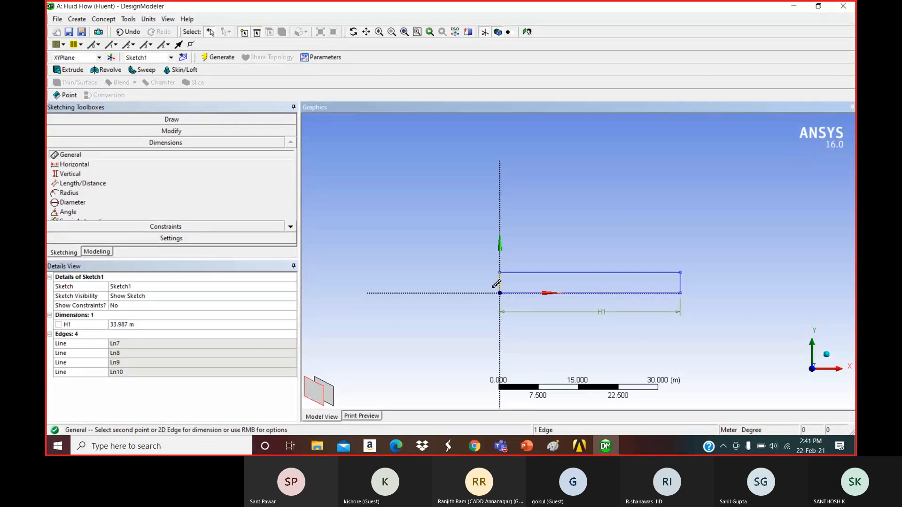
left_click(489, 283)
left_click_drag(570, 318, 500, 269)
scroll(503, 265, "up", 1)
scroll(498, 262, "down", 1)
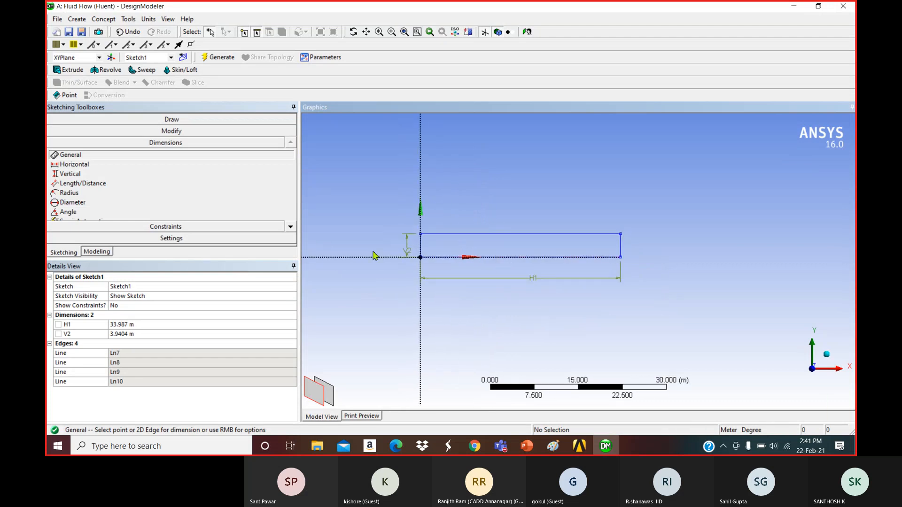
Set the rectangle's horizontal dimension H1 to 25 m.
left_click(154, 325)
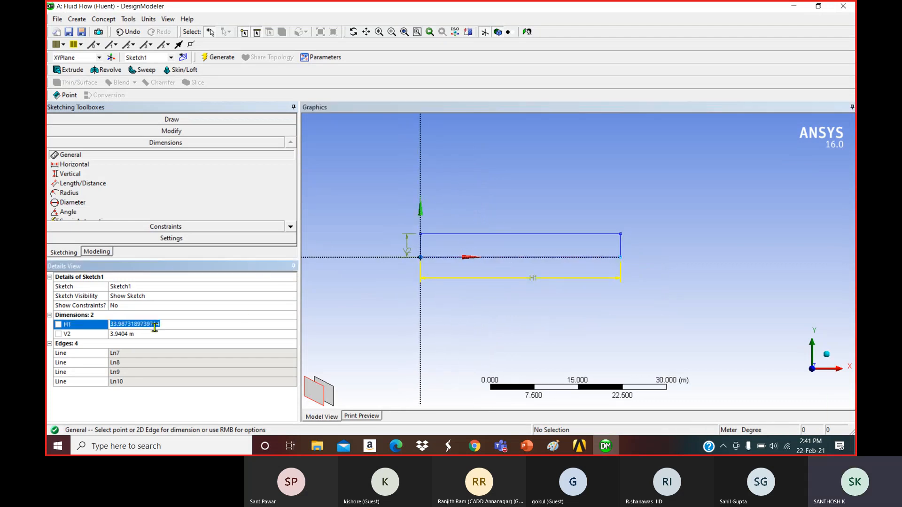
type("25")
key("Return")
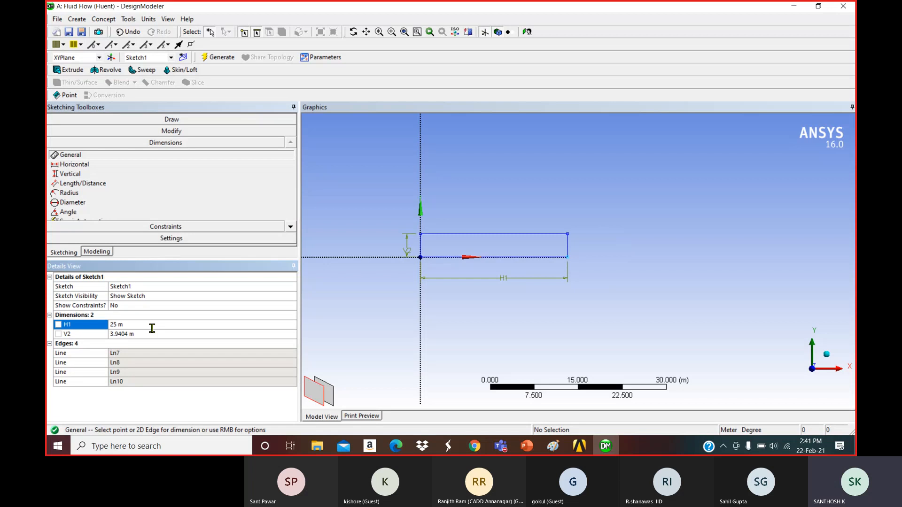
Try 12.5 m and 10 m as values for the rectangle's vertical dimension V2.
left_click(140, 333)
type("12.")
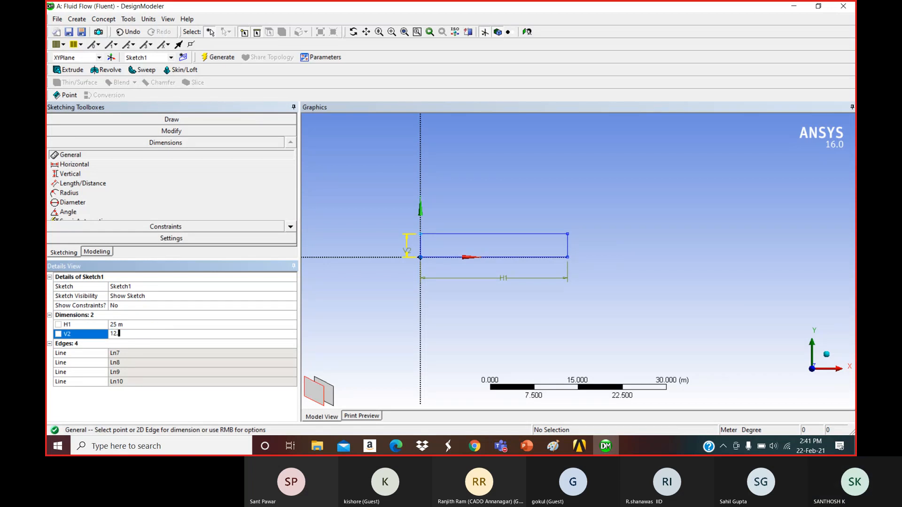
type("5")
key("Return")
left_click(140, 333)
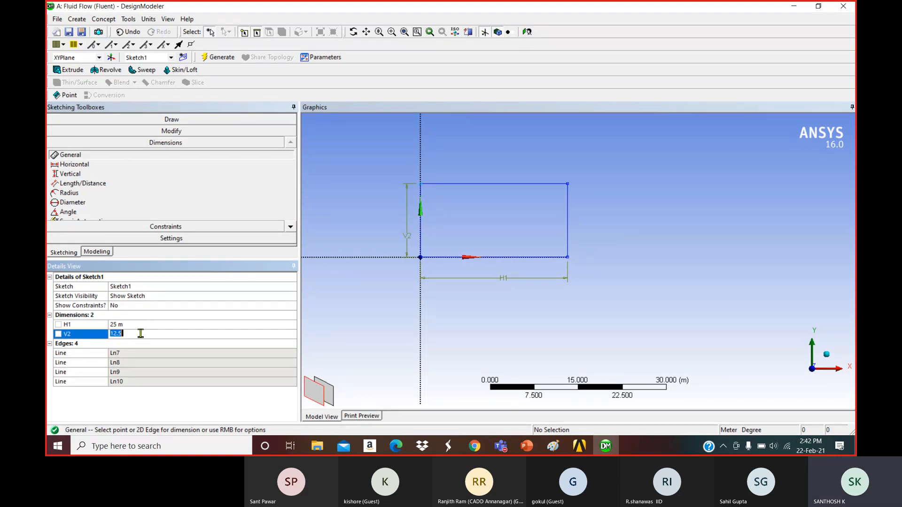
type("10")
key("Return")
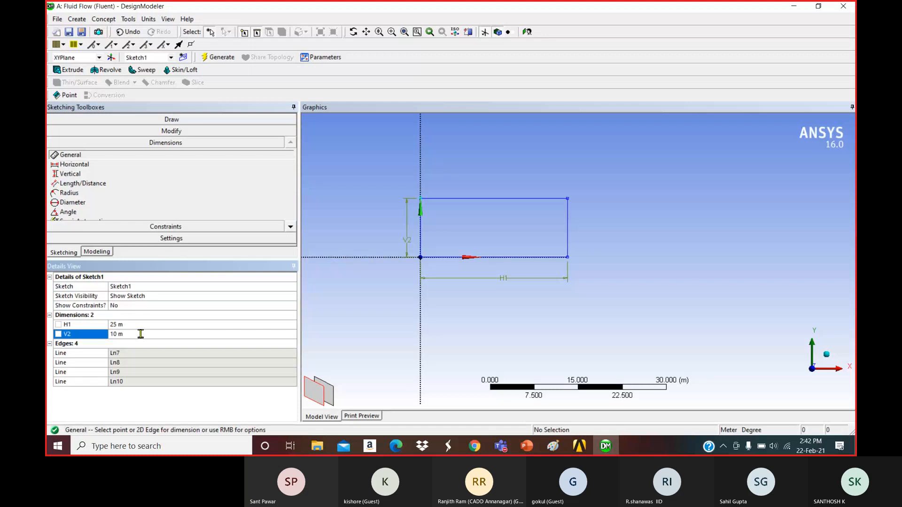
Set the rectangle's vertical dimension V2 to 2.5 m.
left_click(141, 333)
type("2.5")
key("Return")
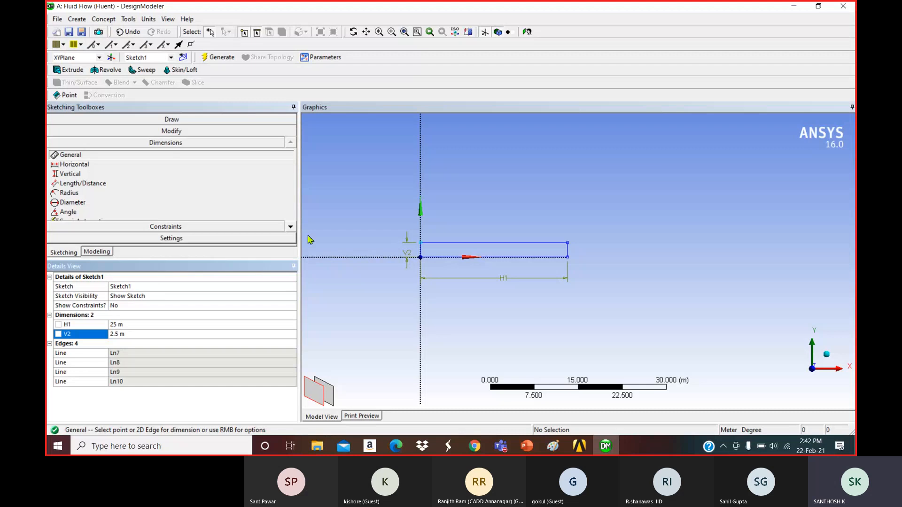
Generate a surface from Sketch1 with Surfaces From Sketches, using Add Material and zero thickness.
left_click(72, 21)
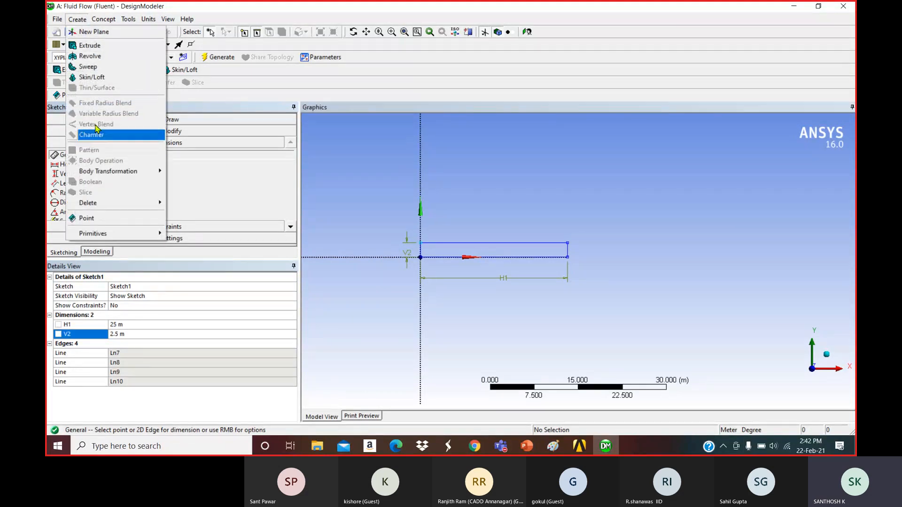
left_click(102, 21)
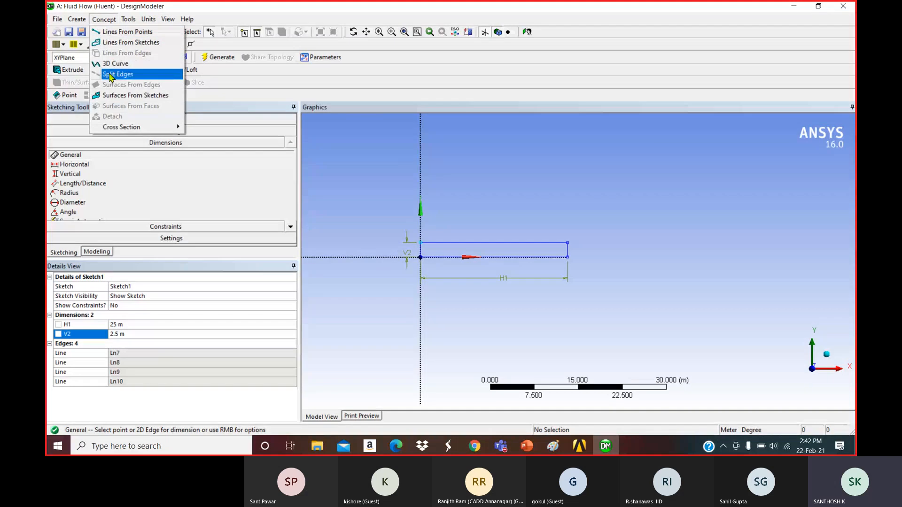
left_click(119, 95)
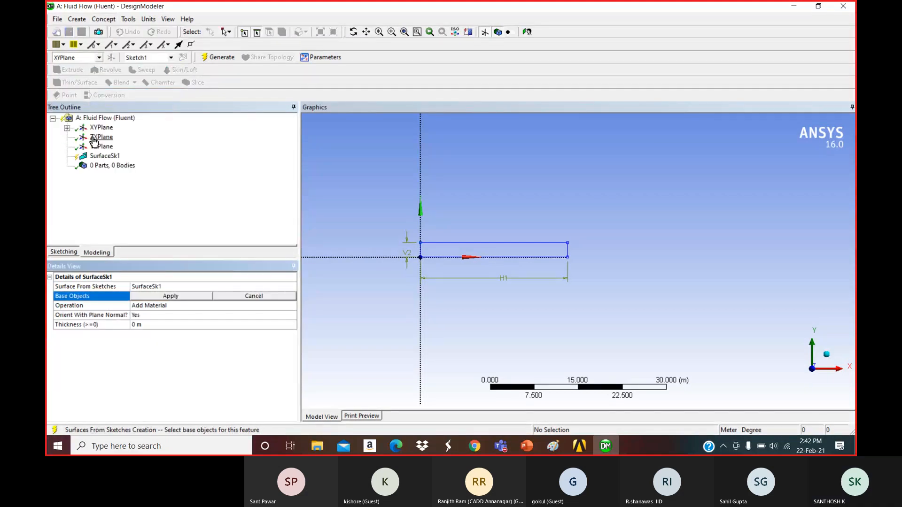
left_click(67, 127)
left_click(115, 137)
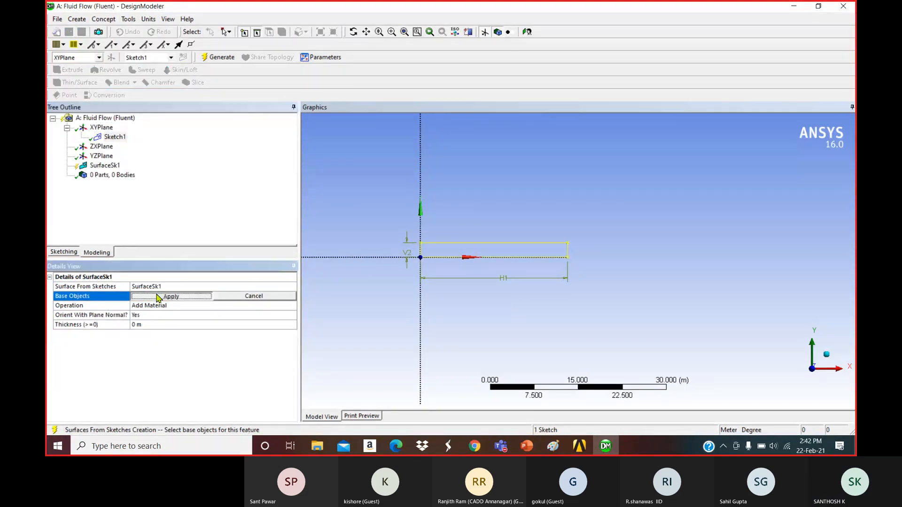
left_click(162, 296)
left_click(218, 57)
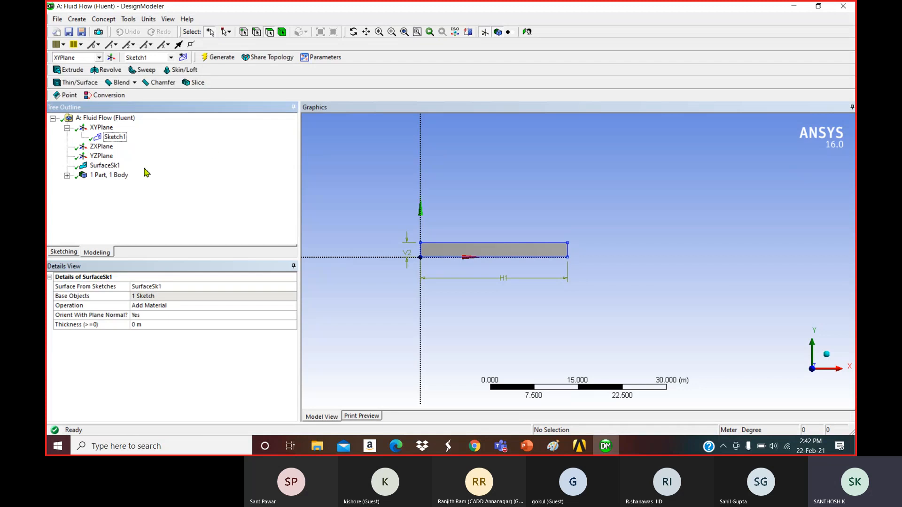
Set the Surface Body's Fluid/Solid property to Fluid.
left_click(66, 176)
left_click(121, 184)
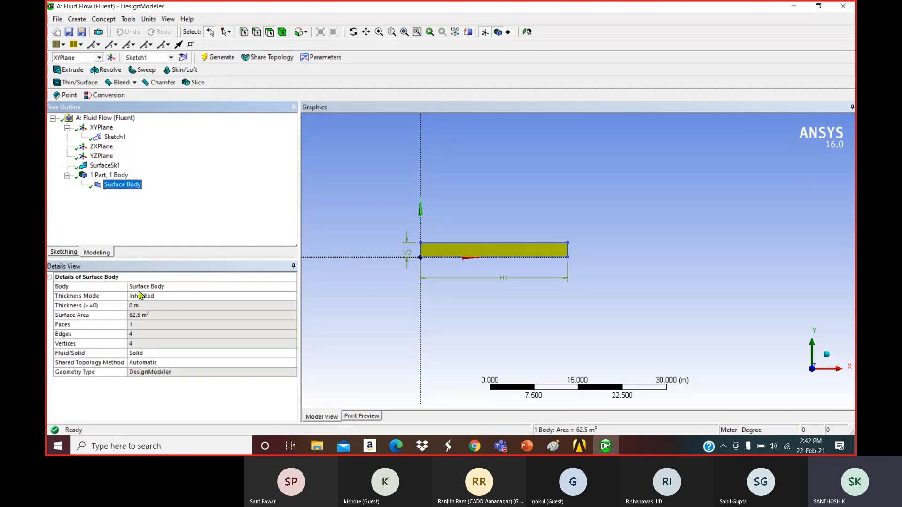
left_click(235, 296)
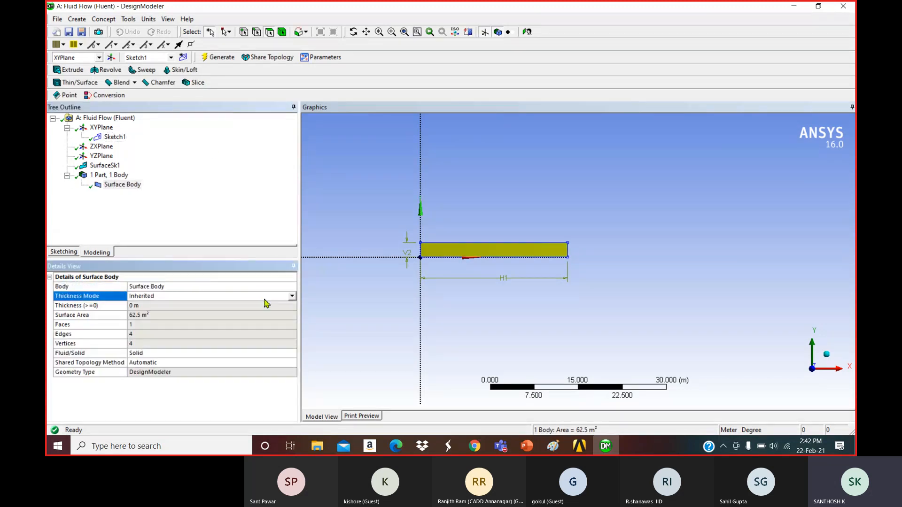
left_click(292, 298)
left_click(249, 211)
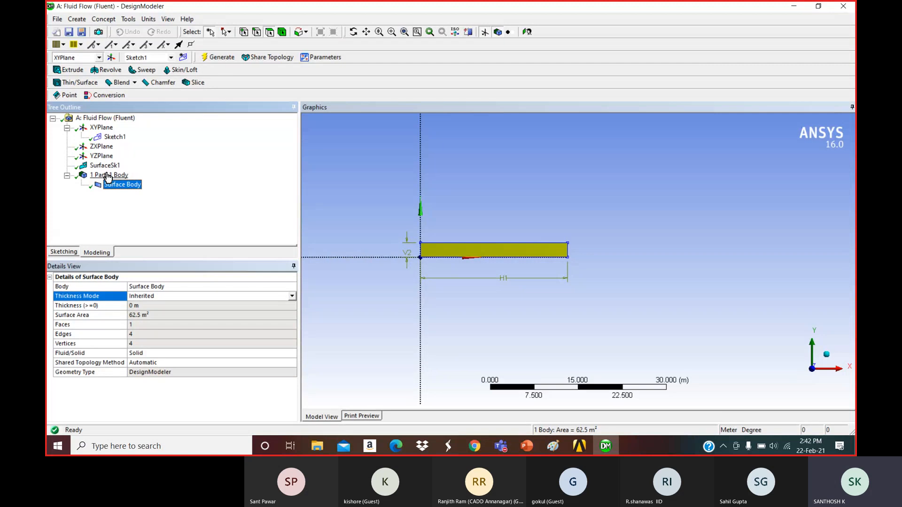
left_click(187, 354)
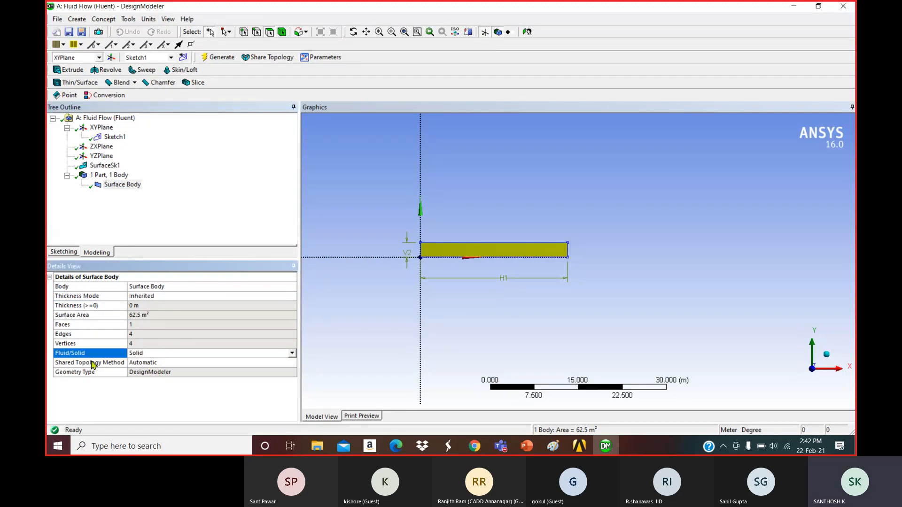
left_click(292, 353)
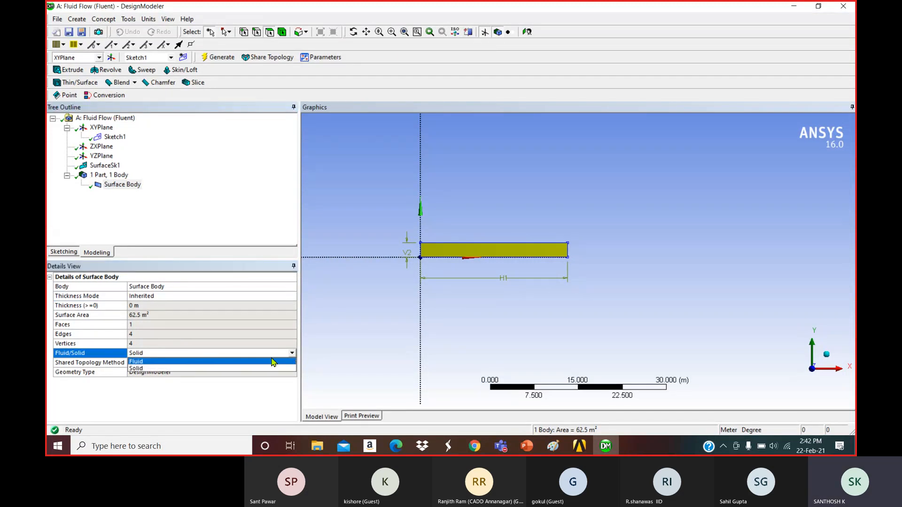
left_click(193, 362)
left_click(210, 220)
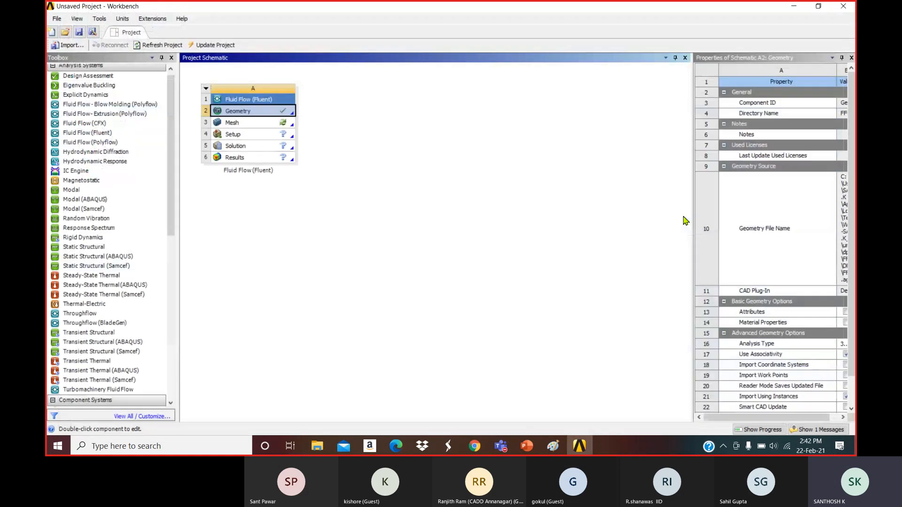
Open the Mesh component of the Fluid Flow (Fluent) system in the Meshing application.
left_click(366, 208)
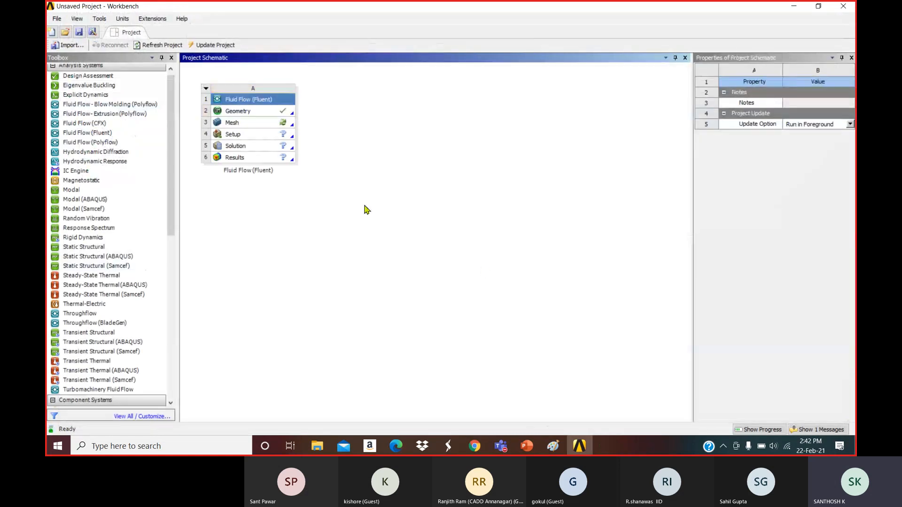
left_click(249, 123)
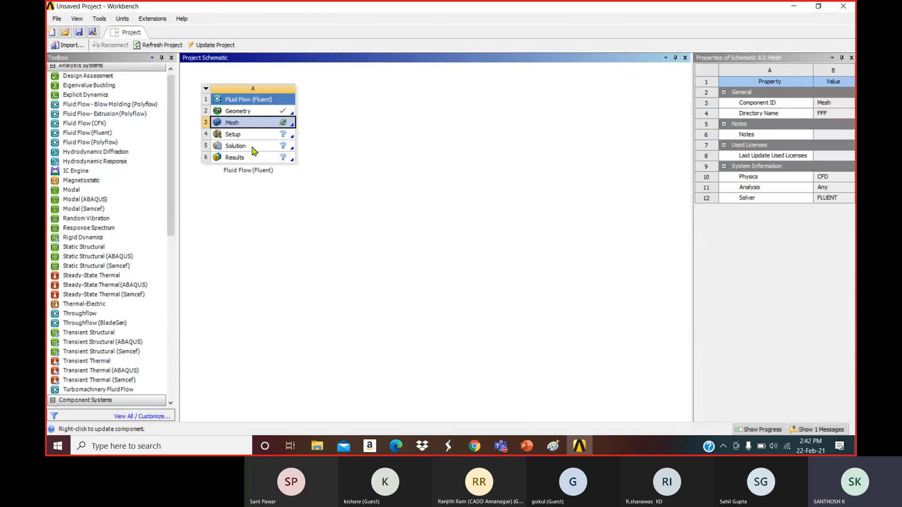
double_click(249, 123)
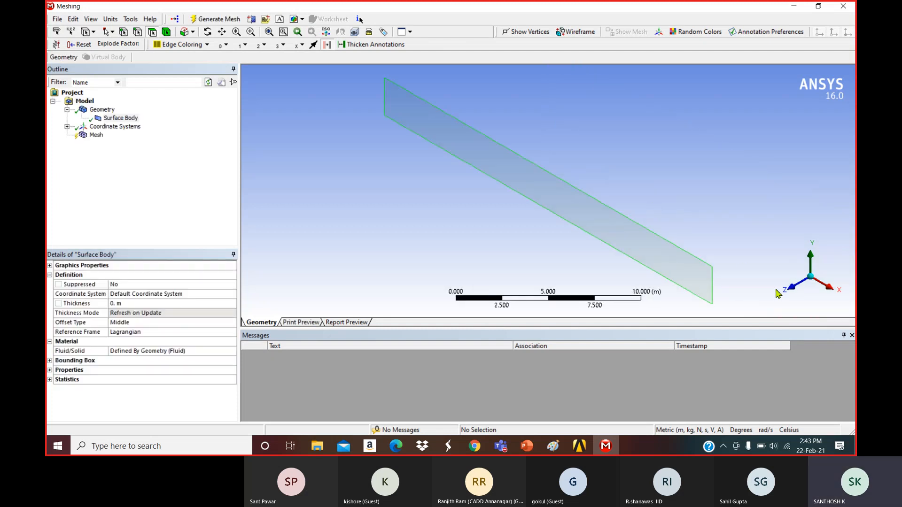
Generate the default mesh on the rectangular surface body, viewed along the Z axis.
left_click(792, 291)
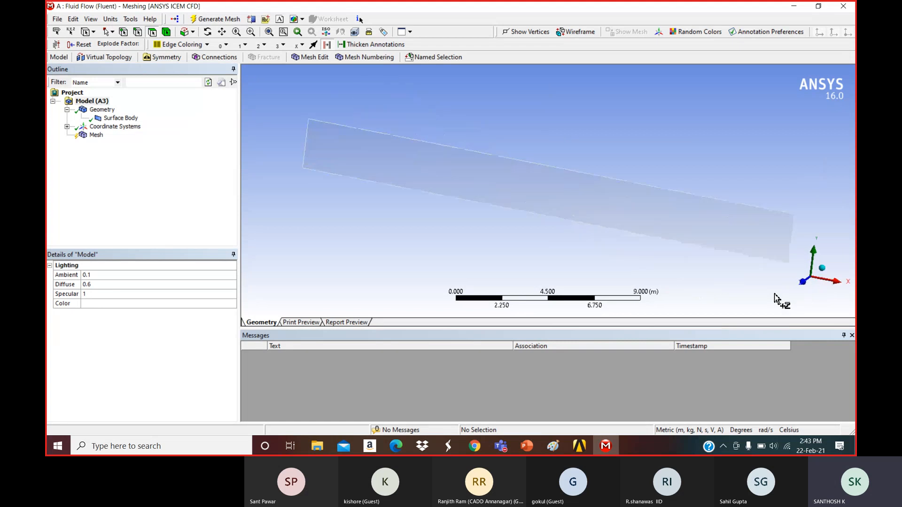
left_click(94, 138)
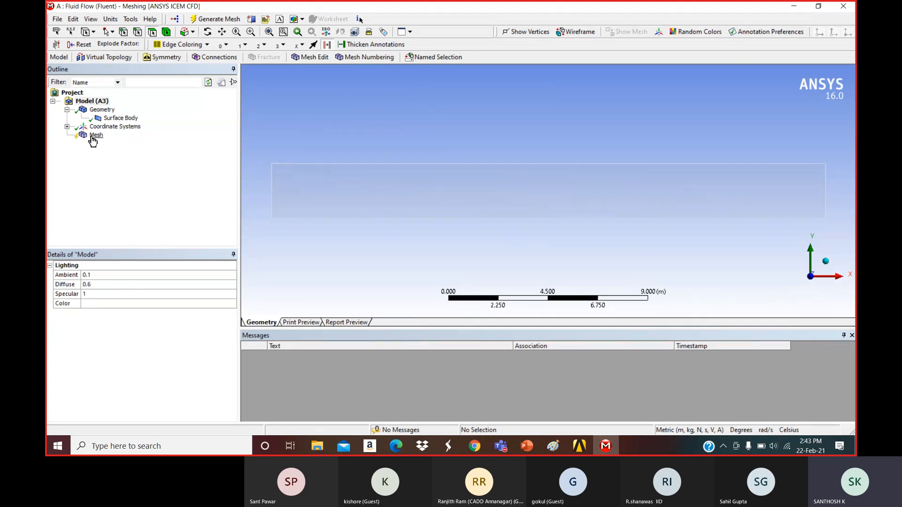
right_click(93, 137)
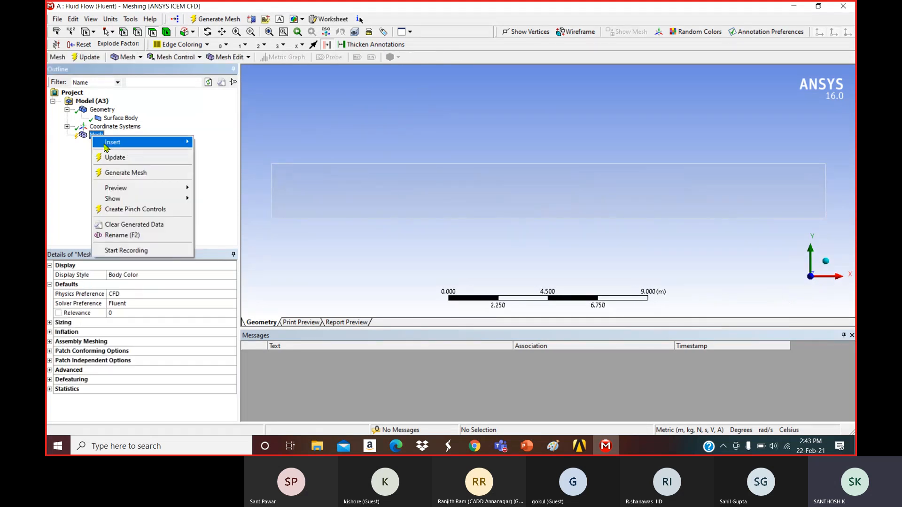
left_click(125, 172)
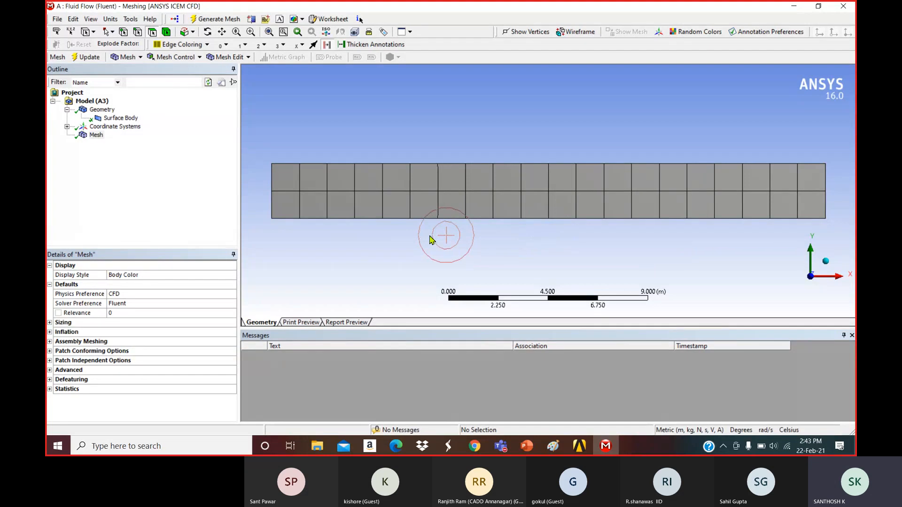
left_click(134, 170)
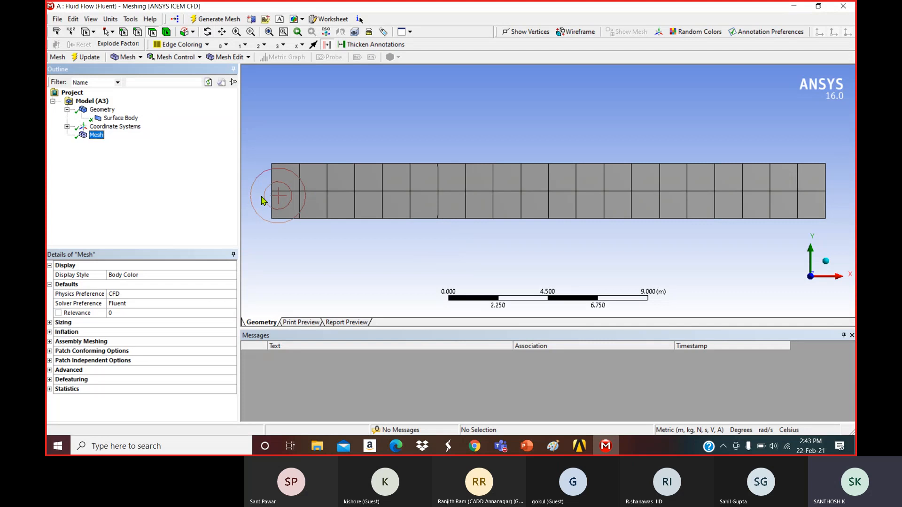
Insert a Sizing control under Mesh and scope it to the rectangle's left vertical edge.
right_click(94, 138)
mouse_move(163, 142)
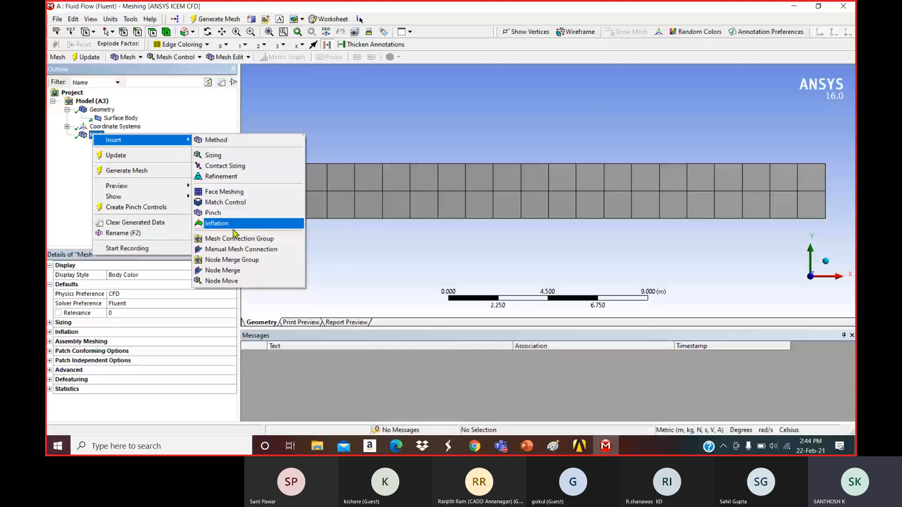
left_click(232, 160)
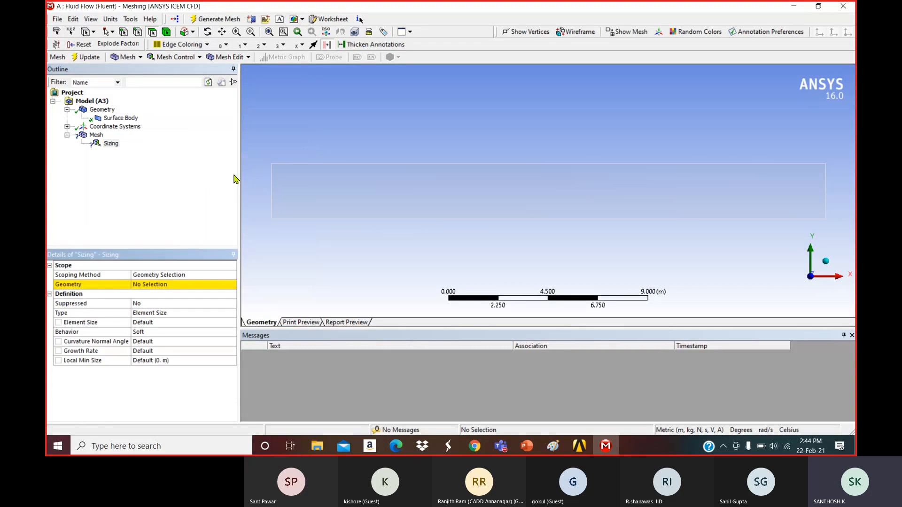
left_click(138, 33)
left_click(271, 194)
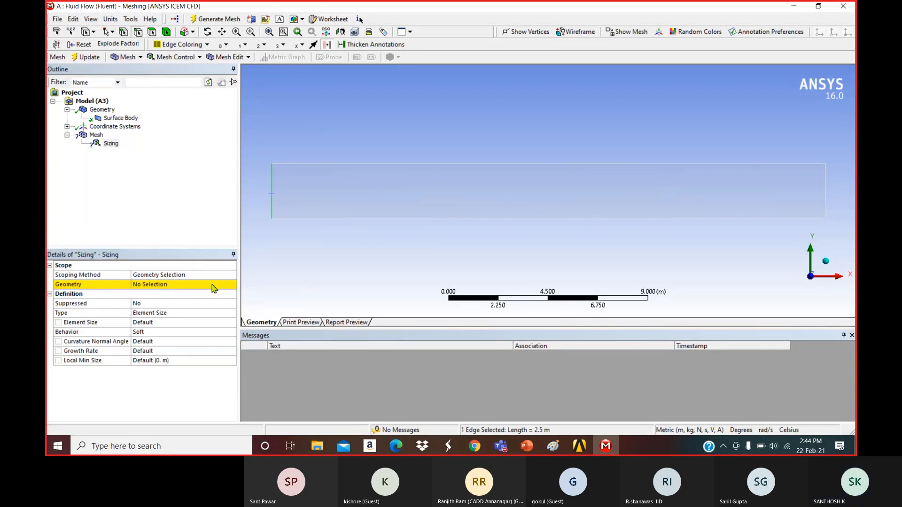
left_click(165, 288)
left_click(160, 285)
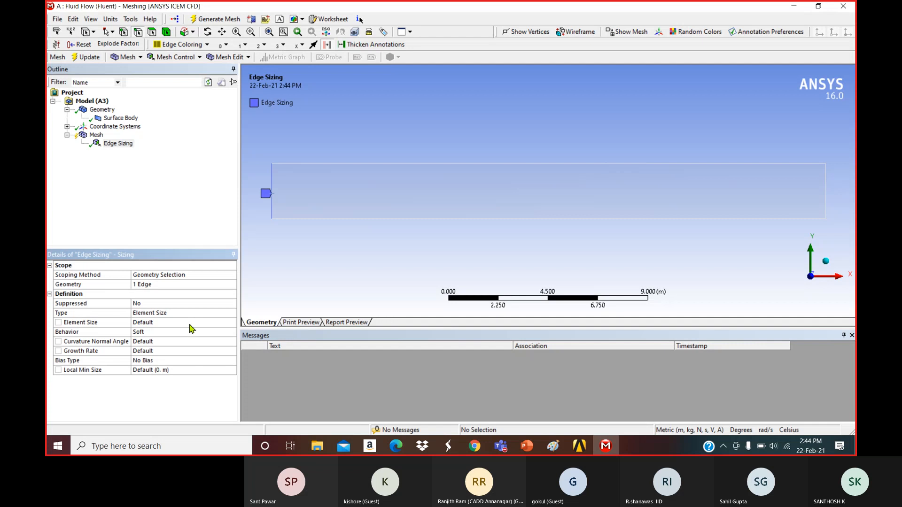
Give the edge sizing the symmetric bias type with short end segments and long central ones, using a bias factor of 10.
left_click(190, 324)
left_click(216, 332)
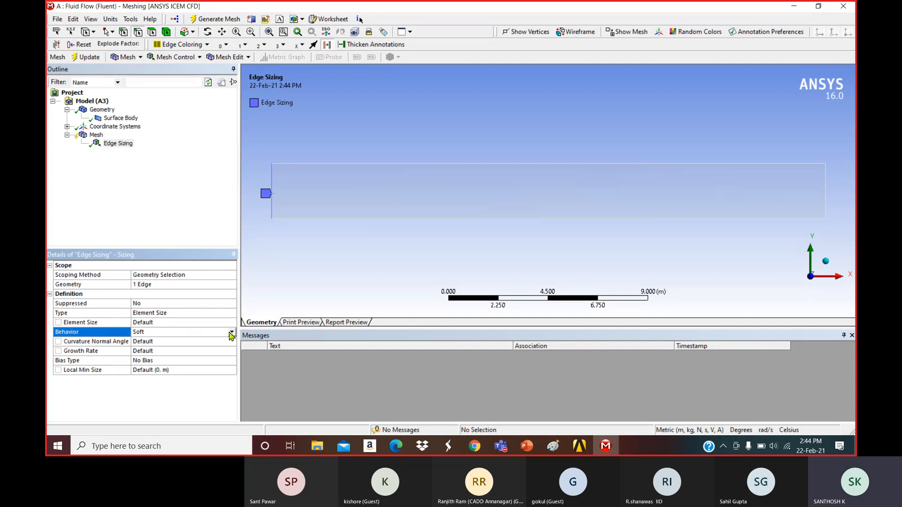
left_click(225, 351)
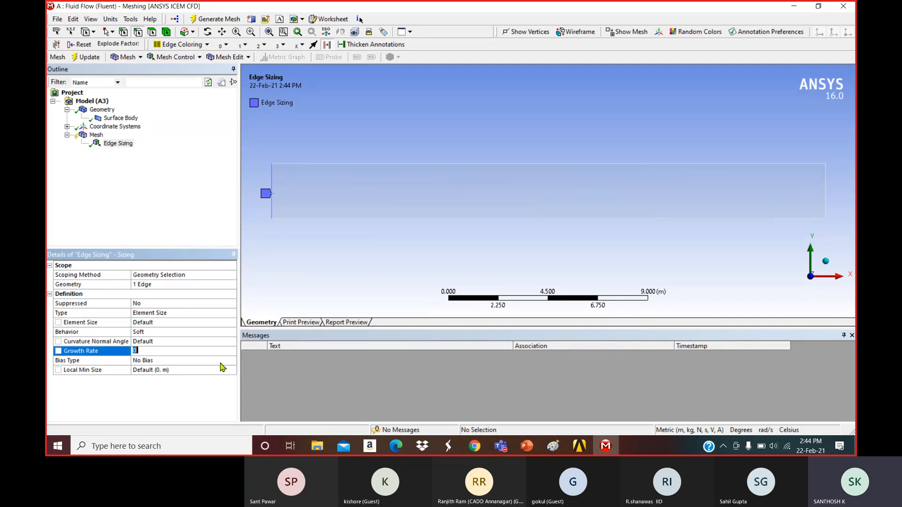
left_click(221, 362)
left_click(231, 361)
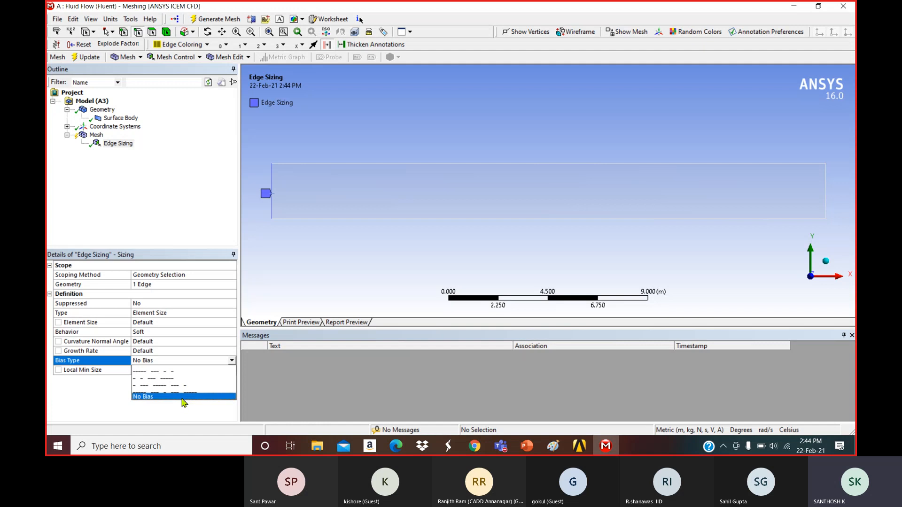
left_click(181, 386)
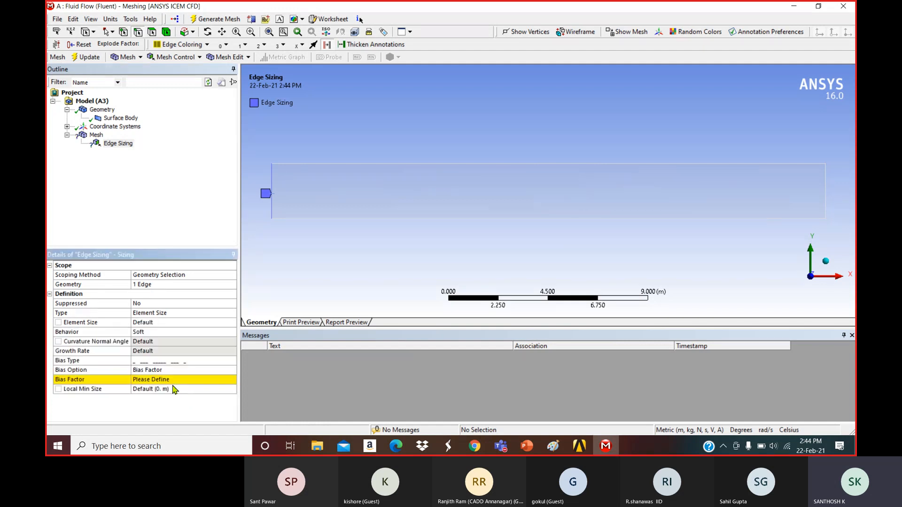
left_click(171, 381)
type("10")
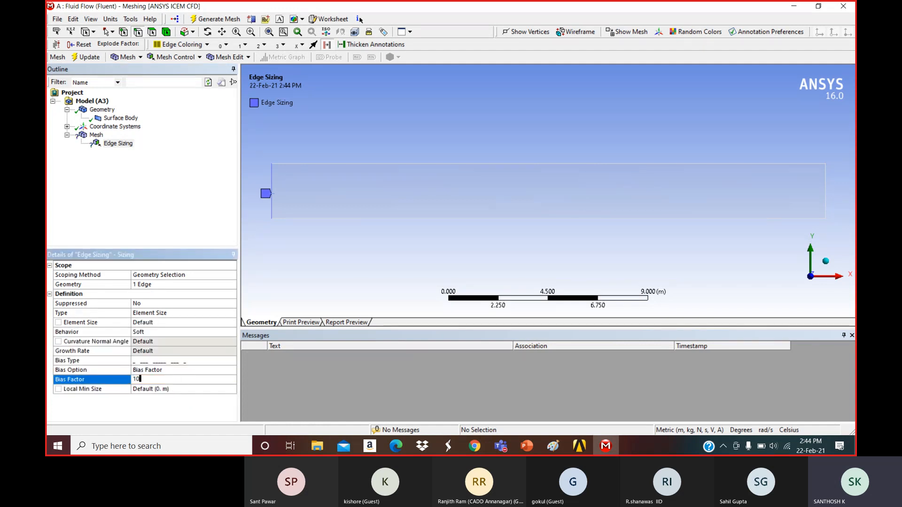
key("Return")
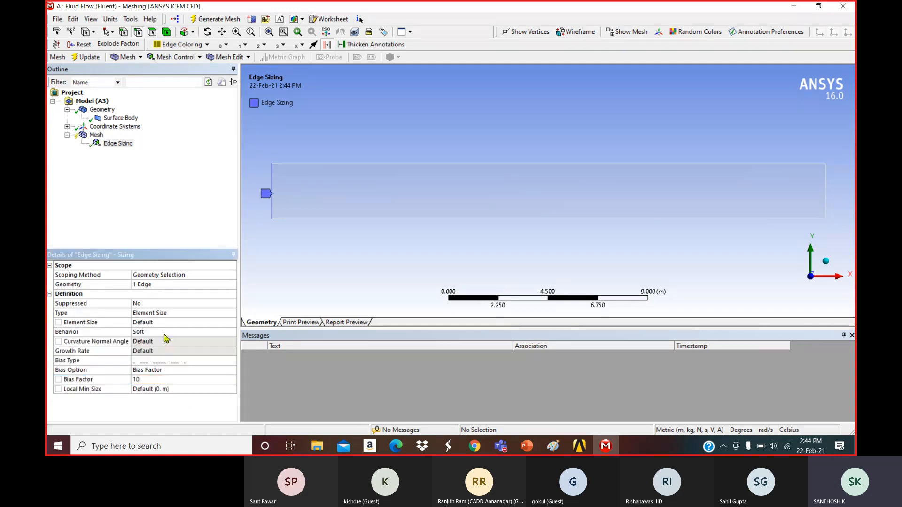
left_click(173, 217)
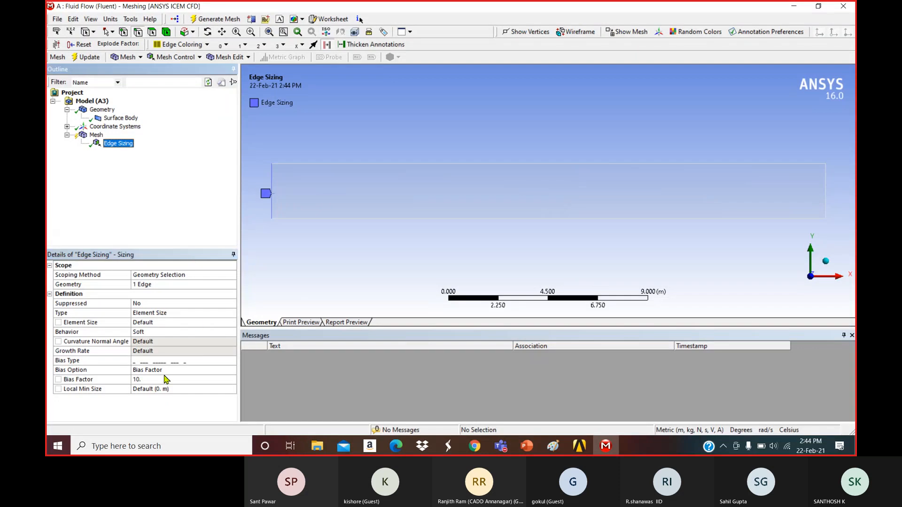
Change the edge sizing type to Number of Divisions and set it to 50 divisions.
left_click(162, 323)
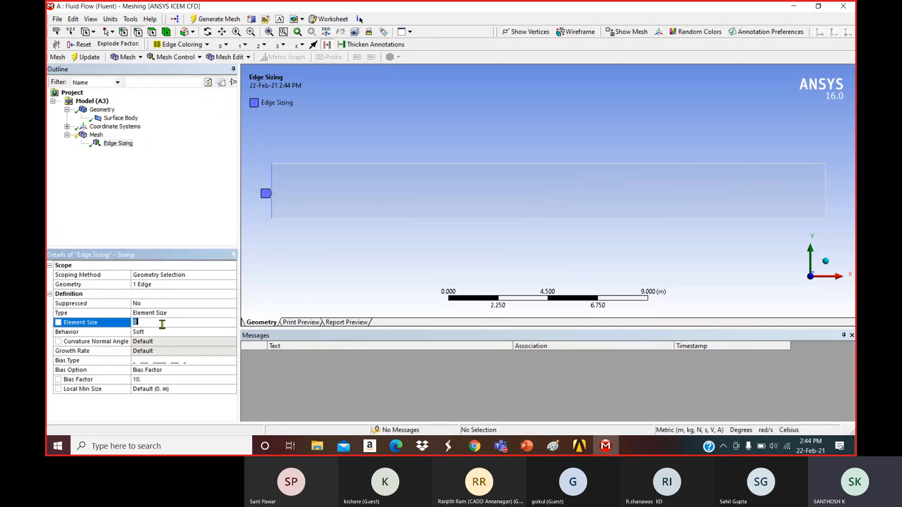
left_click(217, 313)
left_click(232, 315)
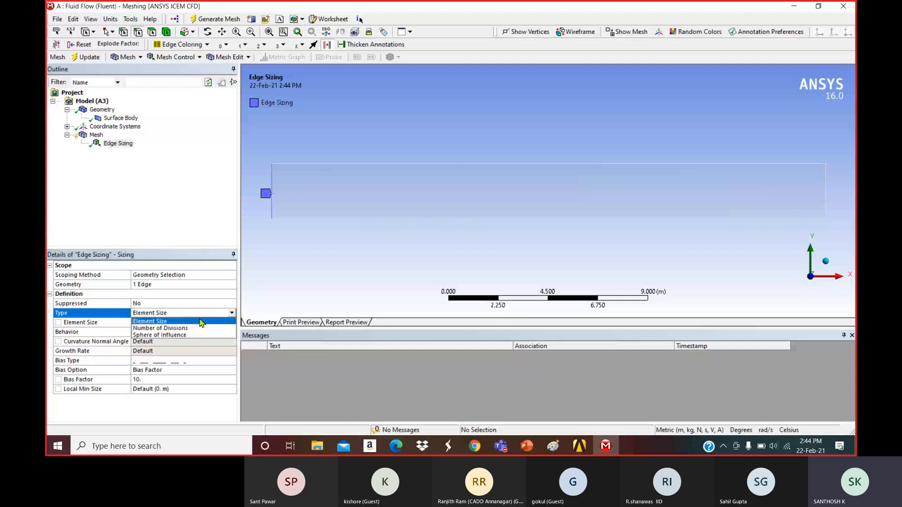
left_click(160, 328)
left_click(157, 324)
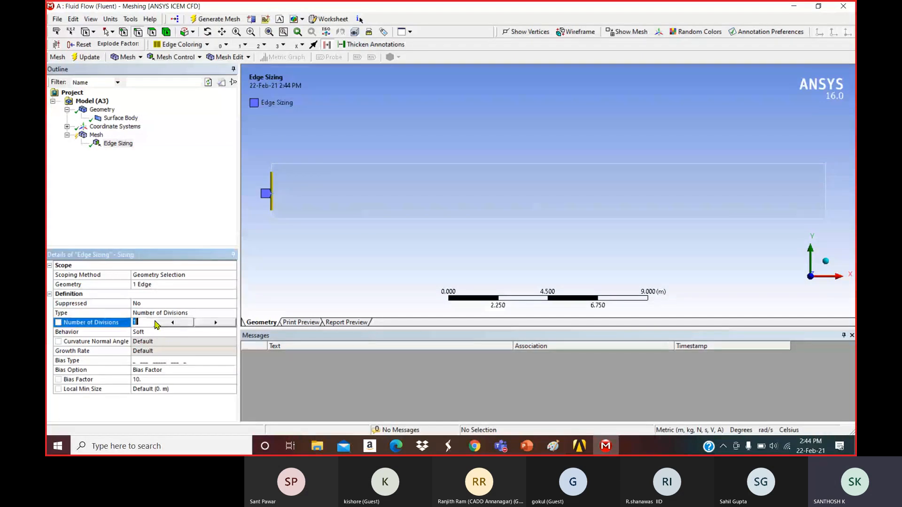
type("50")
key("Return")
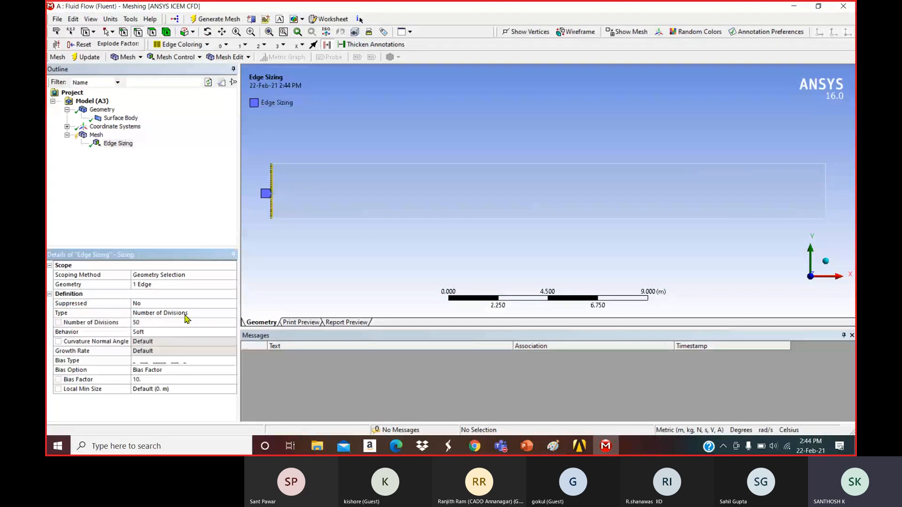
Set the behavior of the left edge's sizing to Hard.
scroll(281, 207, "up", 2)
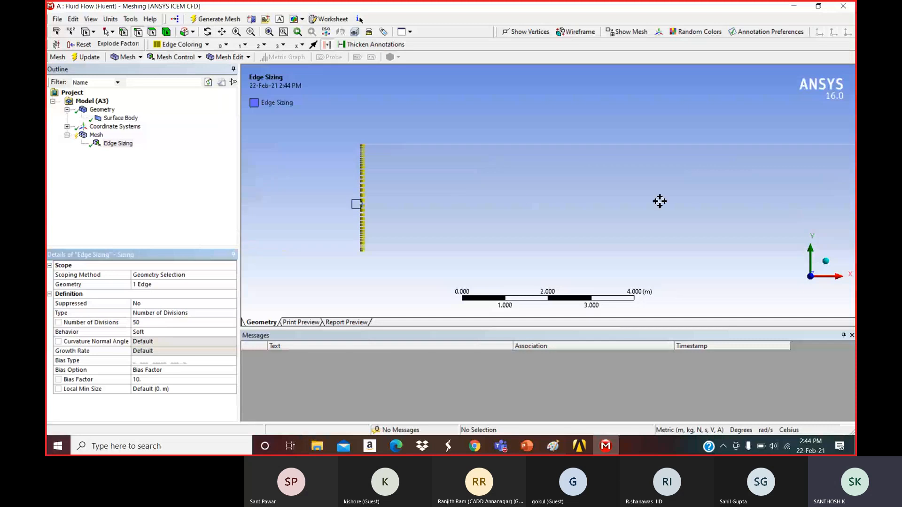
scroll(375, 216, "up", 1)
scroll(375, 215, "up", 1)
left_click_drag(375, 215, 579, 206)
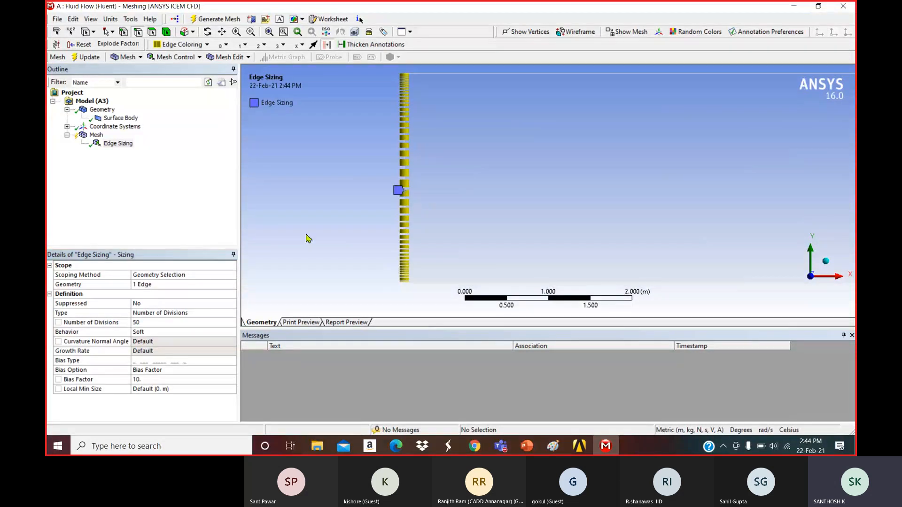
left_click(176, 207)
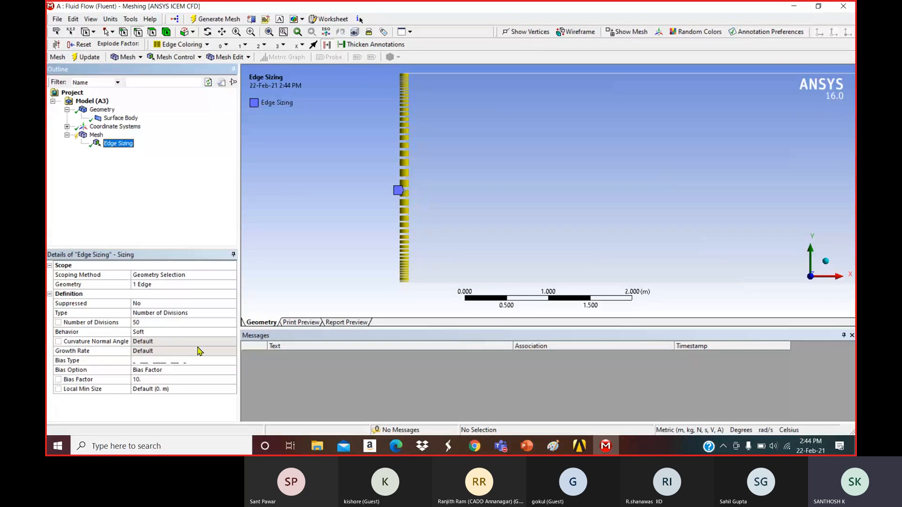
left_click(197, 332)
left_click(232, 332)
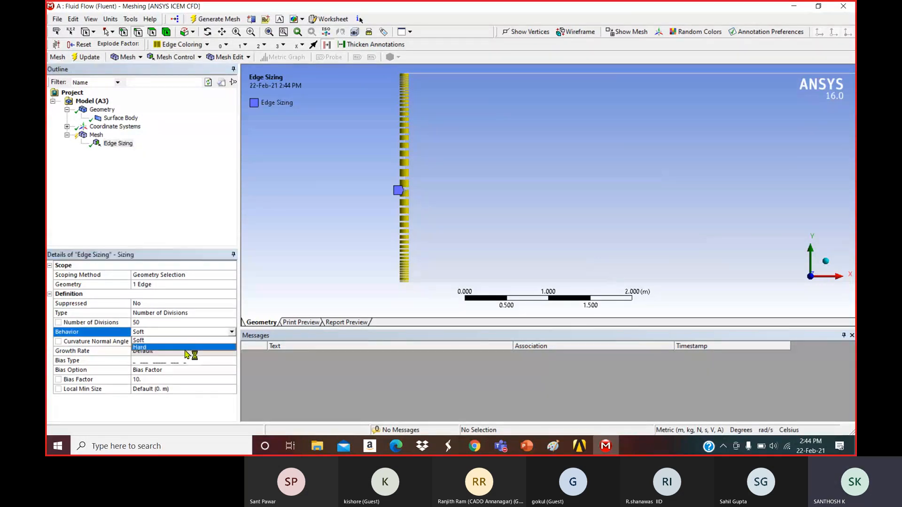
left_click(185, 348)
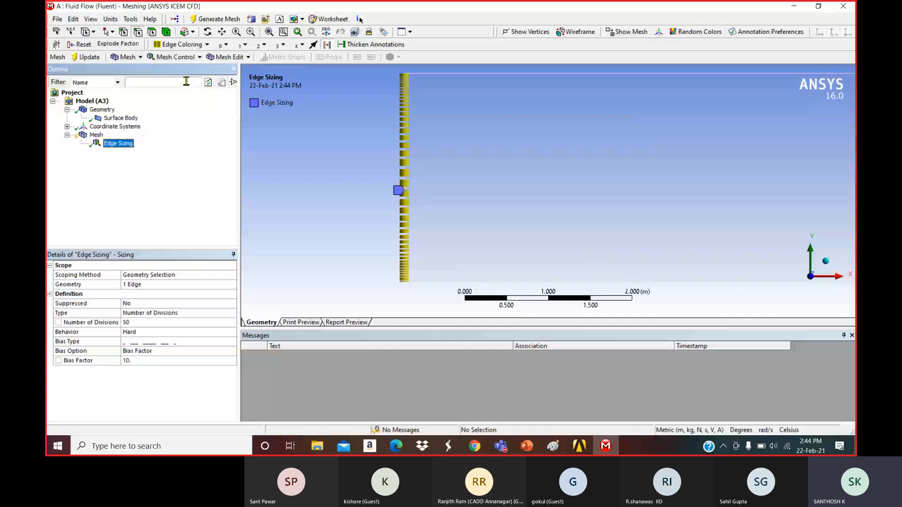
left_click(283, 32)
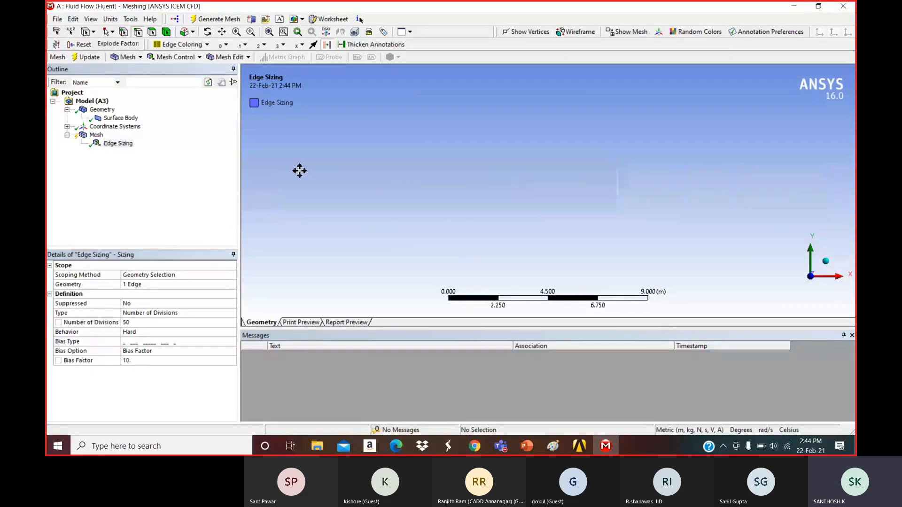
Insert a second Sizing control under Mesh and scope it to the rectangle's right vertical edge.
scroll(628, 181, "up", 2)
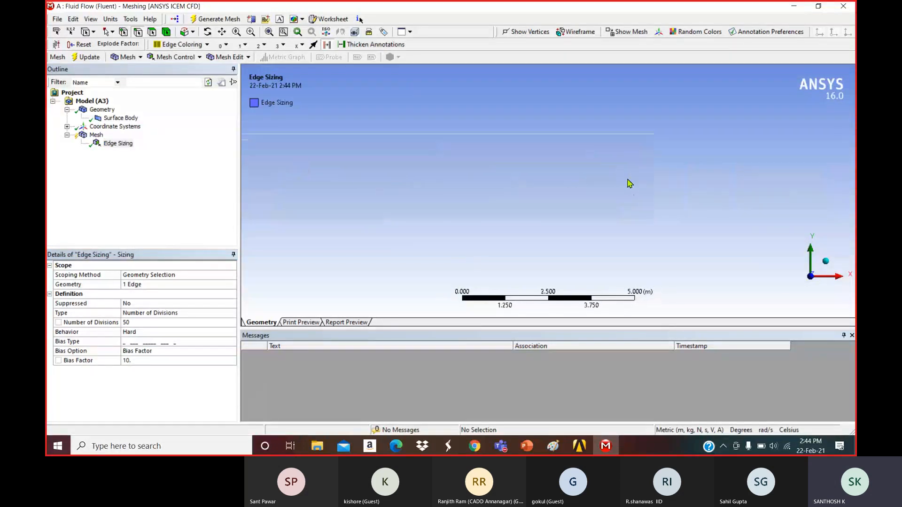
right_click(96, 136)
left_click(224, 157)
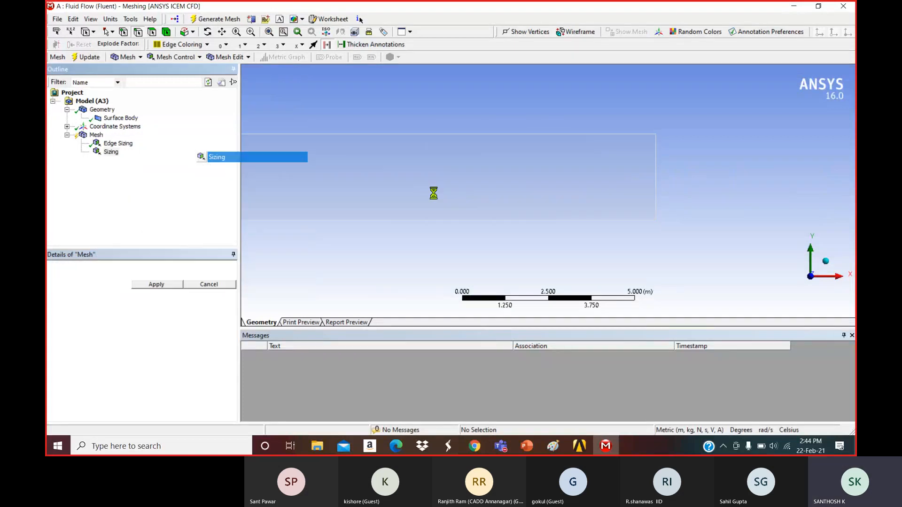
left_click(656, 200)
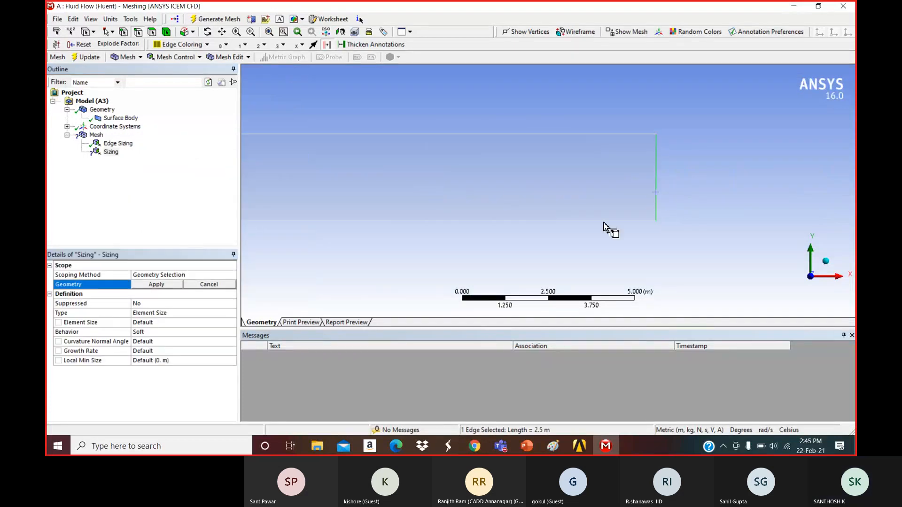
left_click(156, 284)
Define the right edge's sizing by Number of Divisions with 50 divisions and set its behavior to Hard.
left_click(183, 313)
left_click(231, 313)
left_click(183, 329)
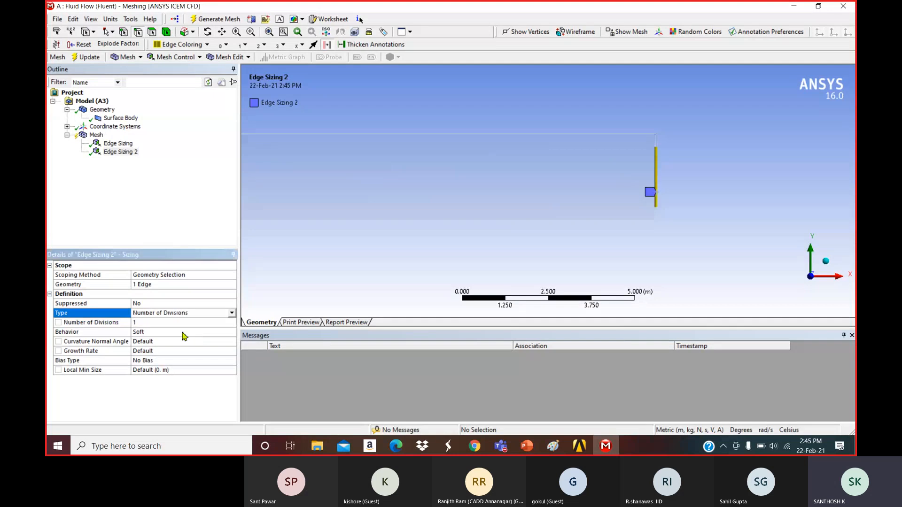
left_click(175, 324)
type("50")
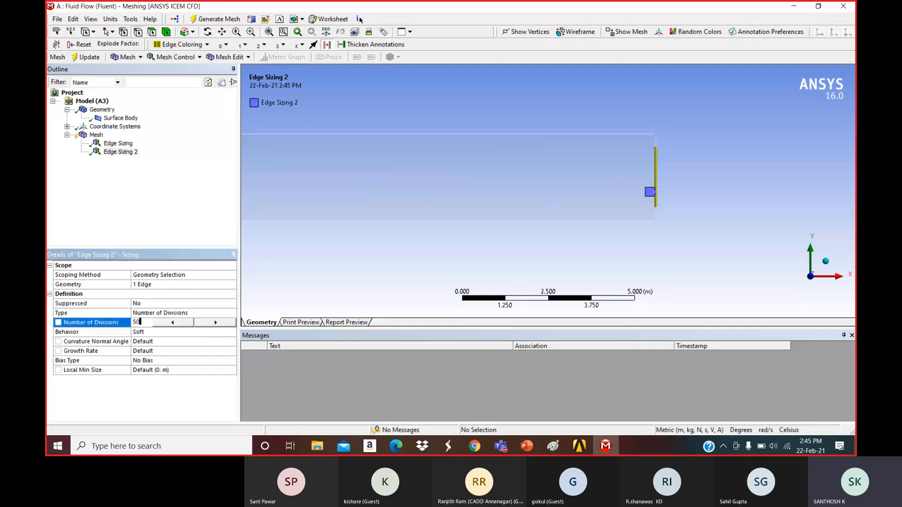
left_click(184, 332)
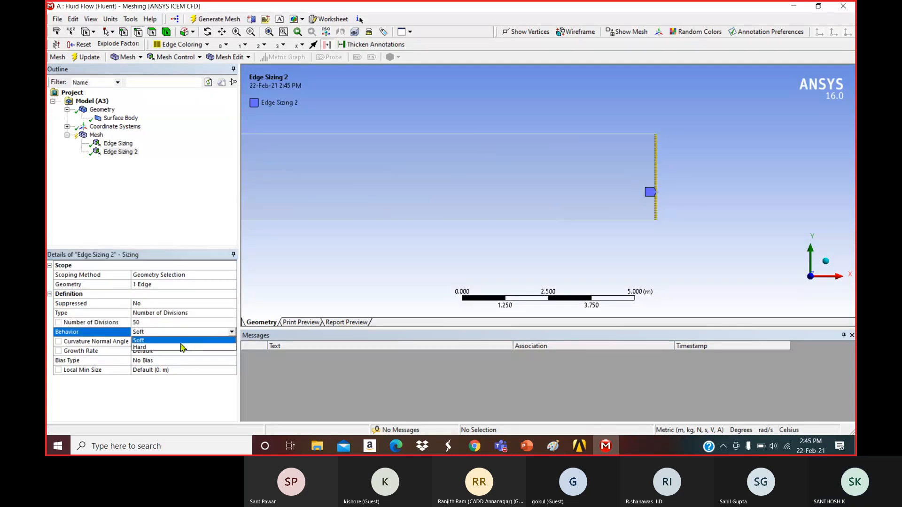
left_click(188, 347)
Give the right edge's sizing the symmetric bias type with short end segments and long central ones, using a bias factor of 10.
left_click(233, 344)
left_click(232, 342)
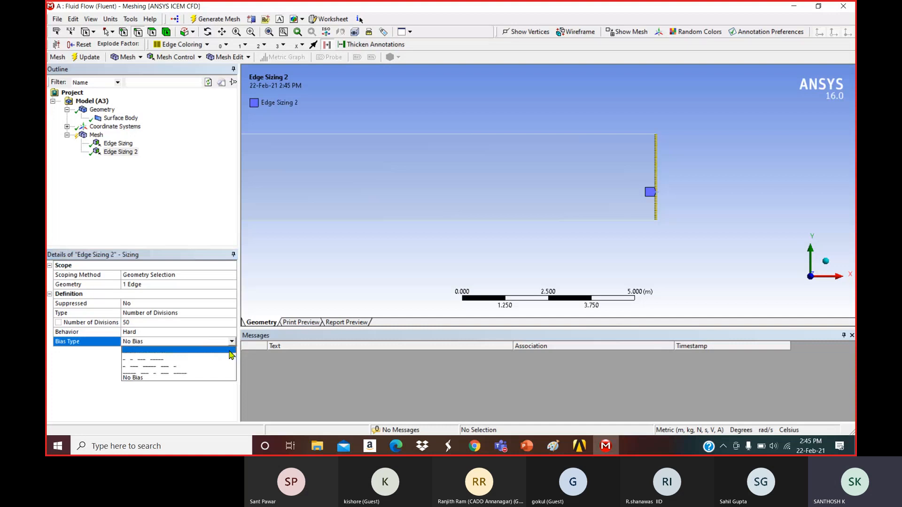
left_click(177, 369)
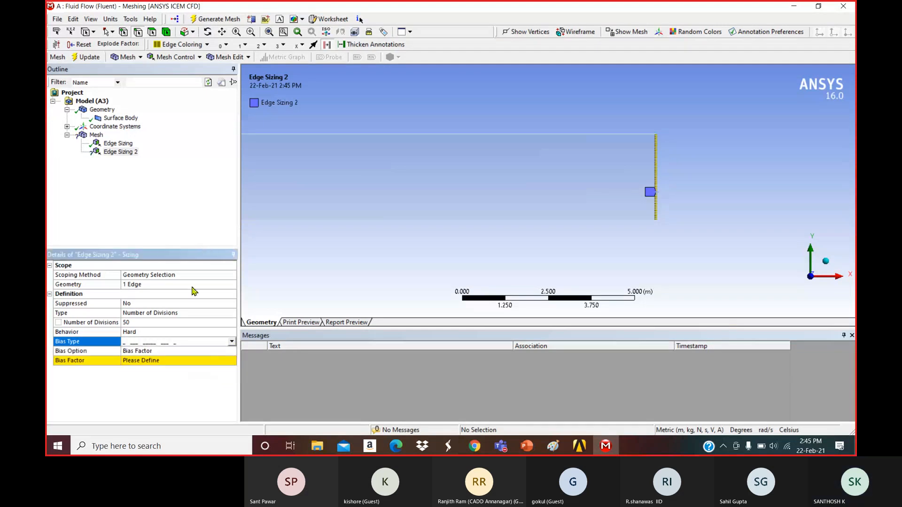
left_click(164, 360)
type("10")
key("Return")
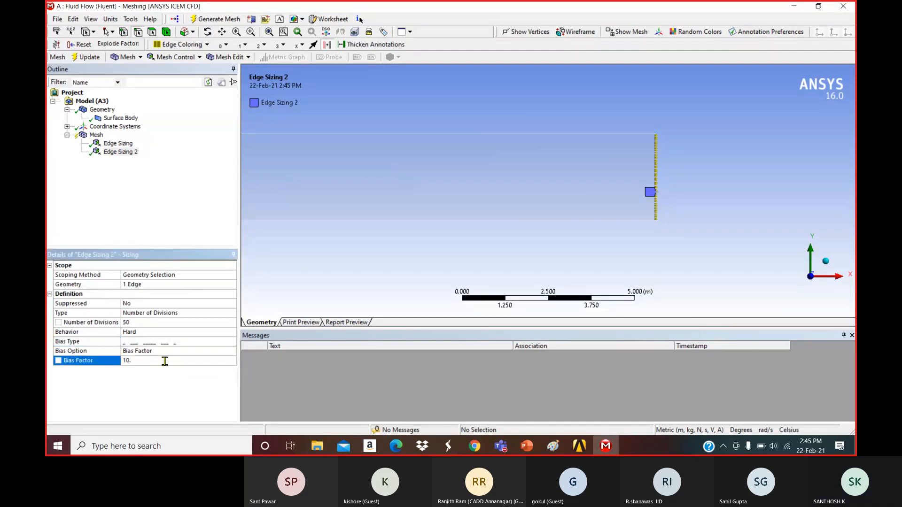
Generate the mesh with both edge sizings and display it on the surface.
left_click(146, 211)
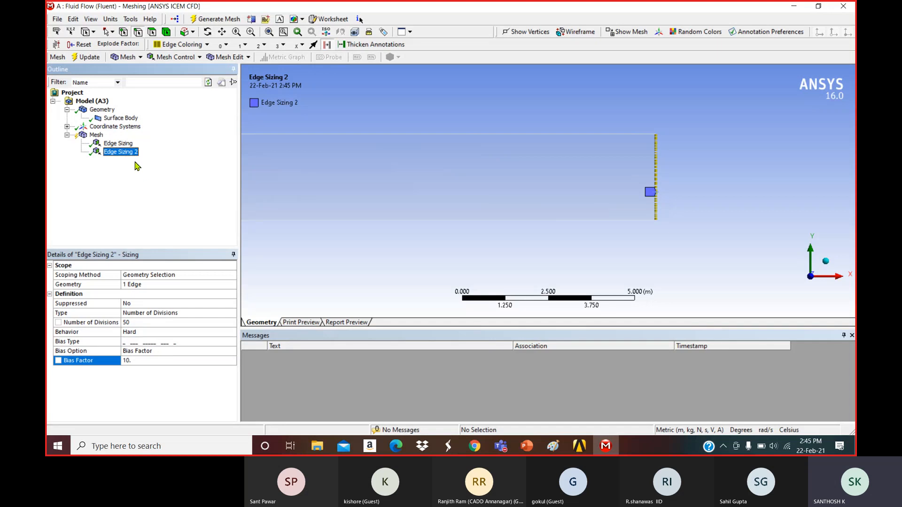
right_click(138, 166)
left_click(165, 199)
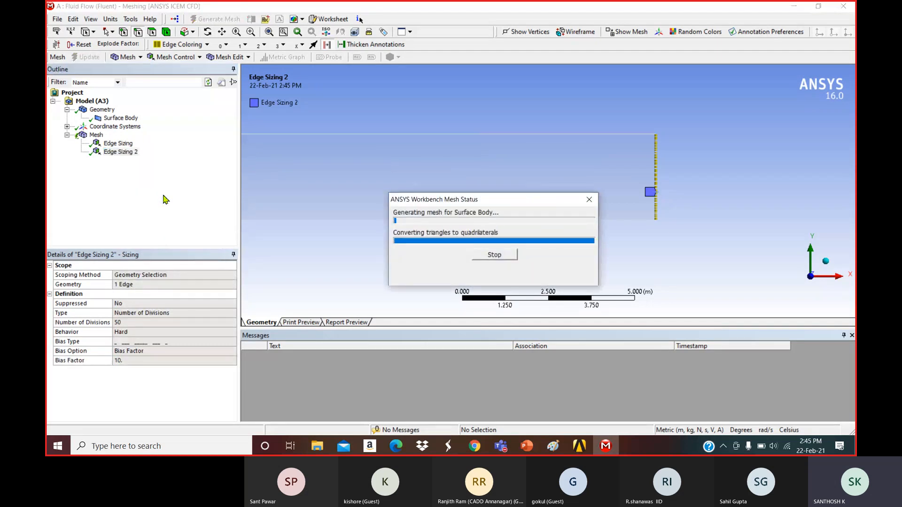
left_click(96, 136)
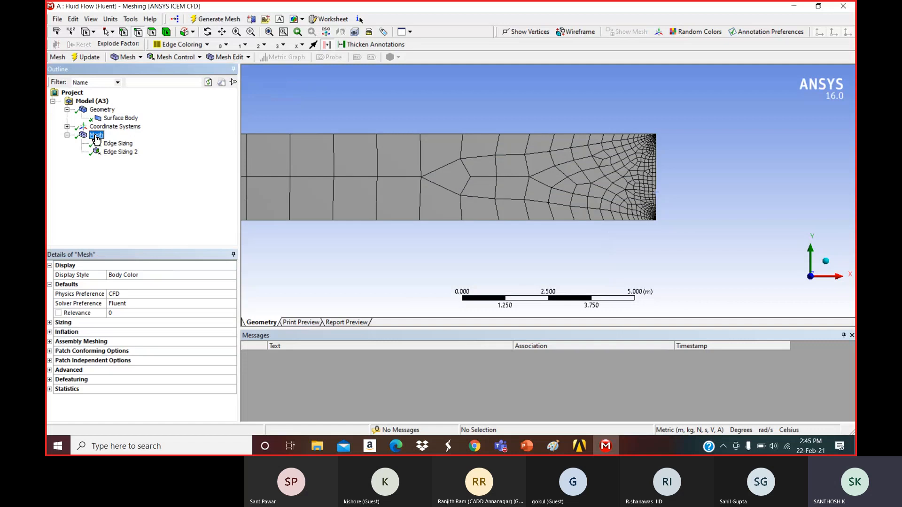
left_click_drag(476, 175, 681, 177)
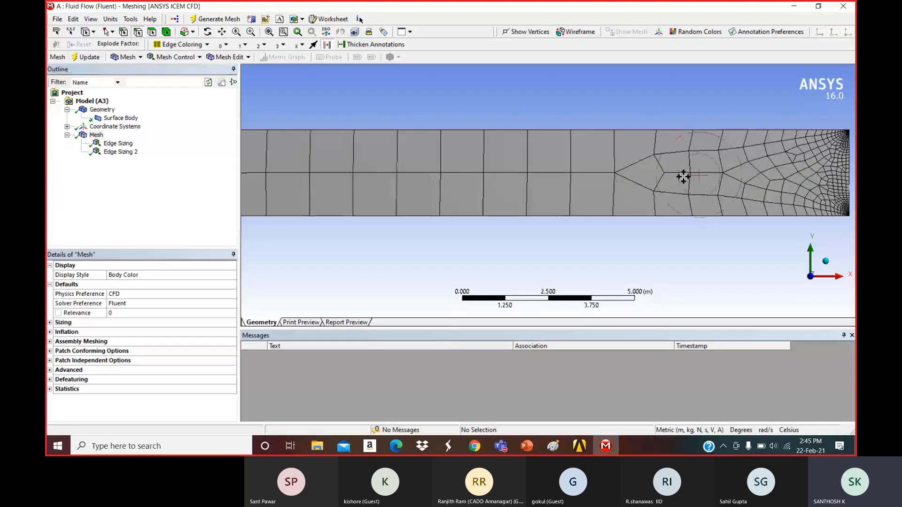
Insert a Face Meshing control under Mesh and scope it to the rectangular face.
right_click(101, 136)
mouse_move(141, 141)
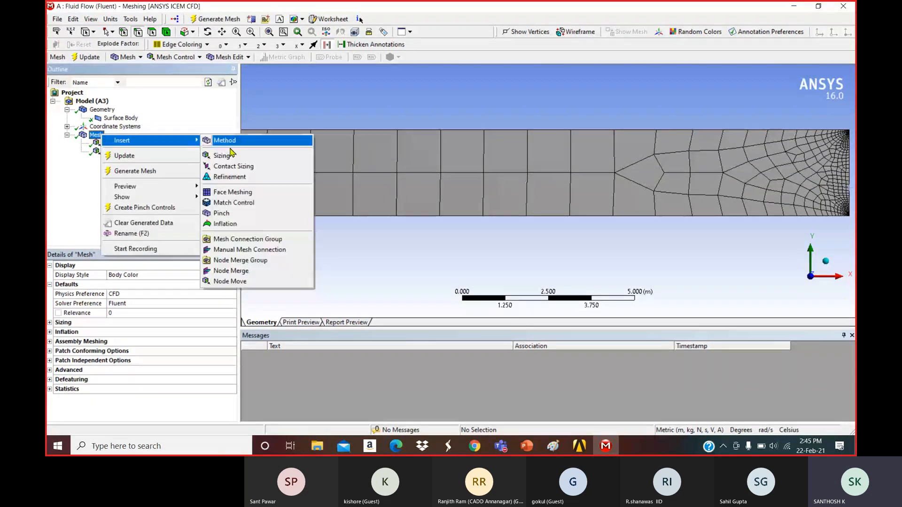
left_click(249, 192)
left_click(380, 192)
left_click(166, 284)
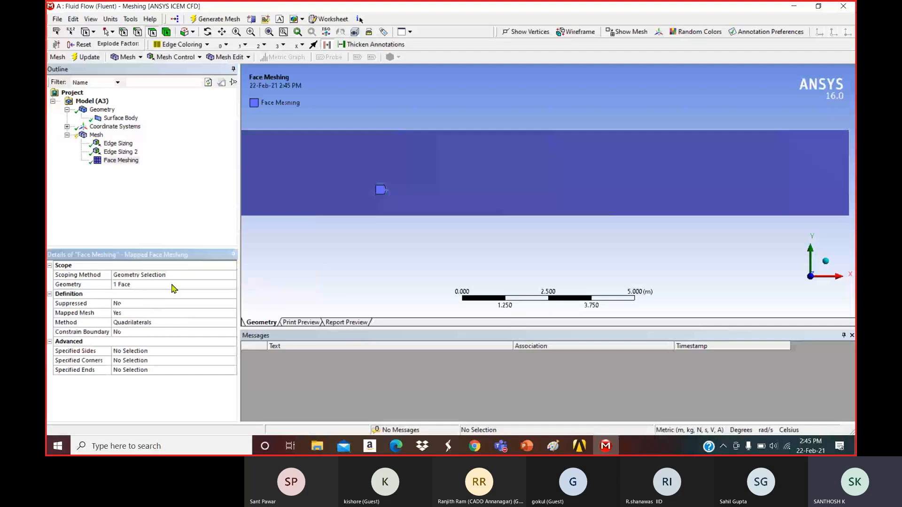
Regenerate the mesh with the face meshing control and inspect the mapped mesh along the rectangle.
right_click(186, 182)
left_click(216, 217)
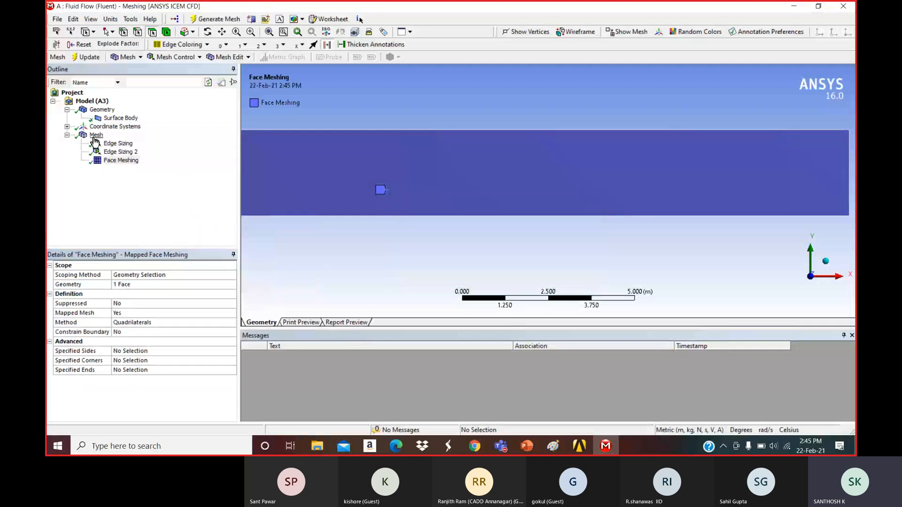
scroll(472, 180, "down", 5)
left_click_drag(475, 178, 619, 195)
scroll(413, 187, "up", 4)
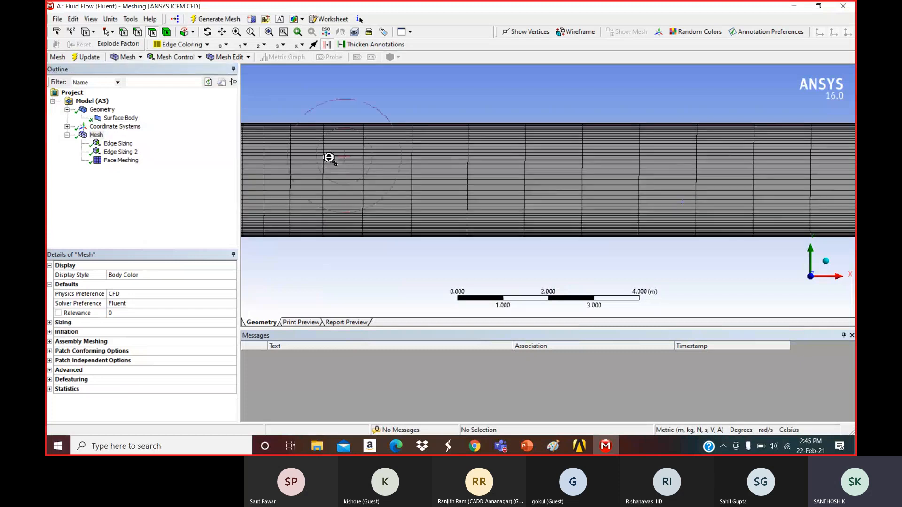
left_click_drag(332, 157, 615, 172)
scroll(529, 171, "up", 3)
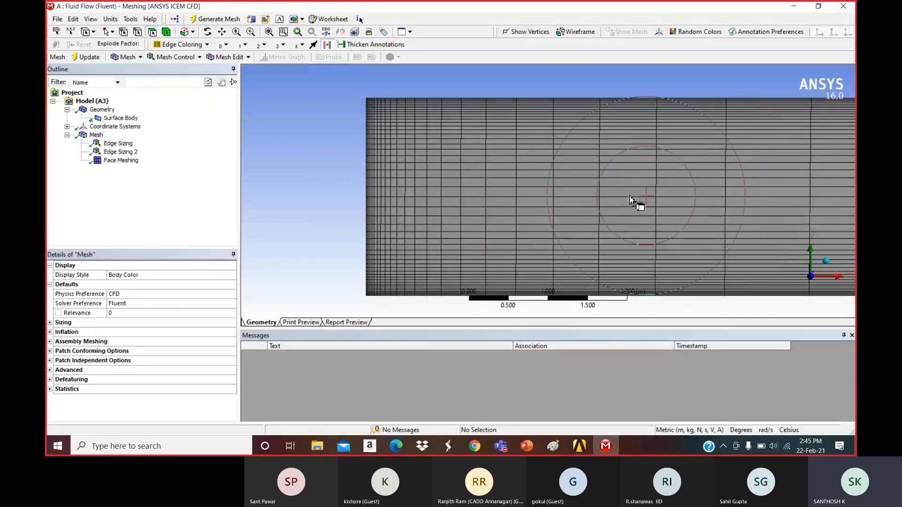
left_click(268, 31)
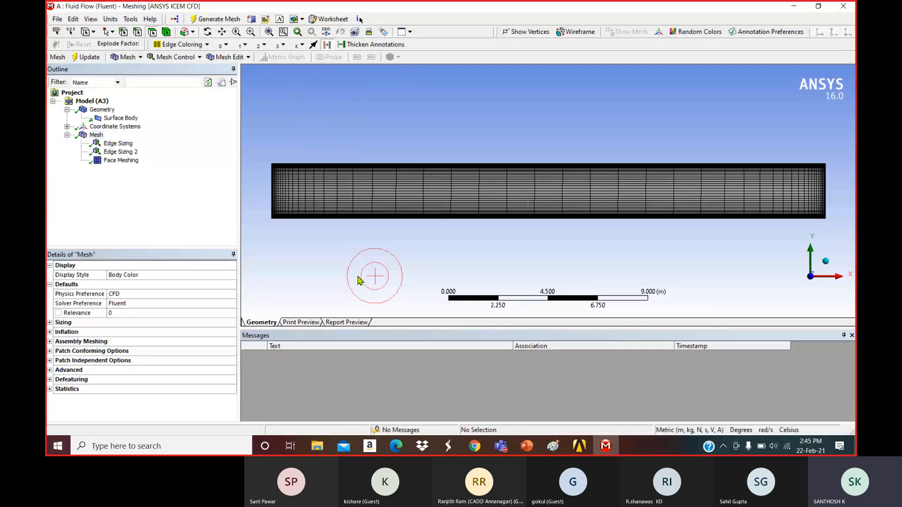
Create a named selection called "inlet" from the rectangle's left vertical edge.
scroll(487, 197, "up", 3)
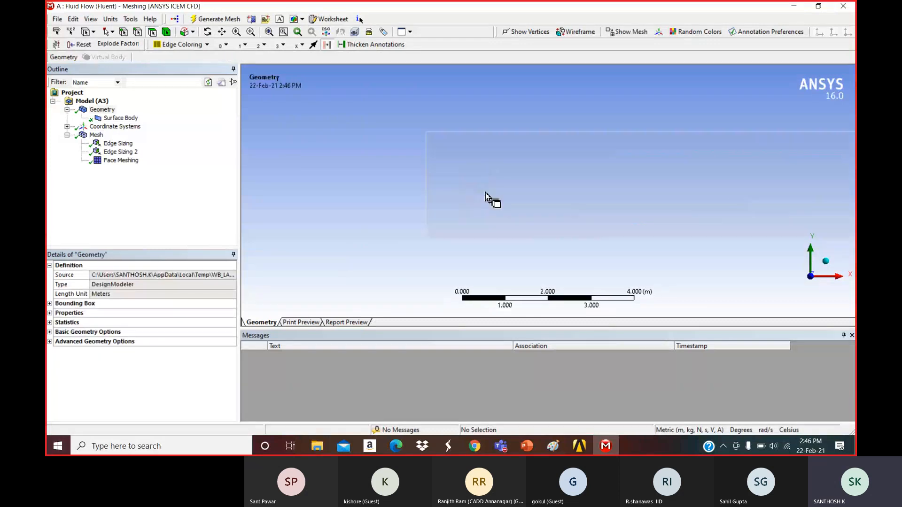
scroll(432, 188, "up", 2)
left_click_drag(433, 188, 488, 169)
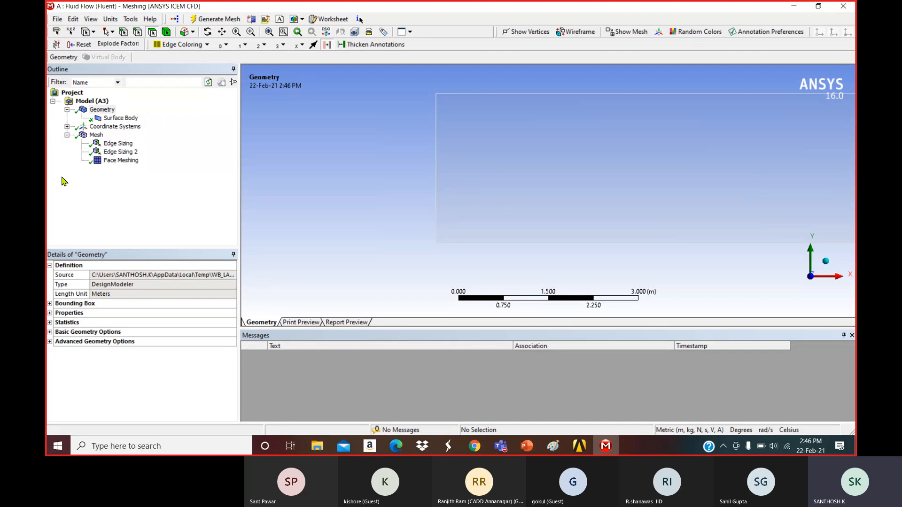
right_click(436, 201)
left_click(435, 215)
right_click(436, 214)
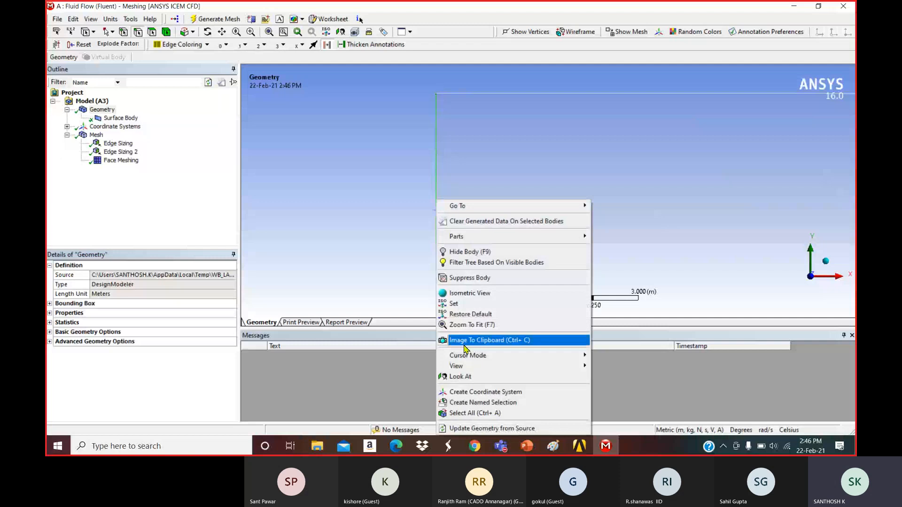
left_click(480, 402)
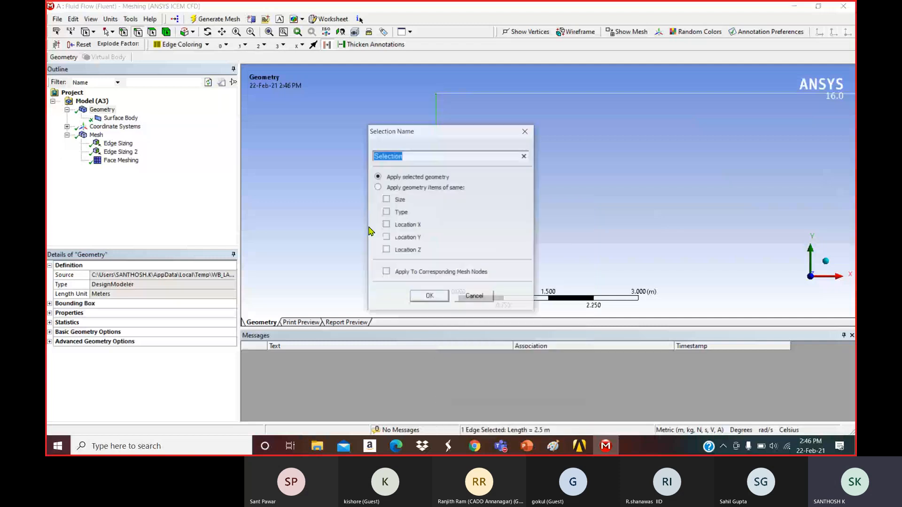
key("BackSpace")
type("inlet")
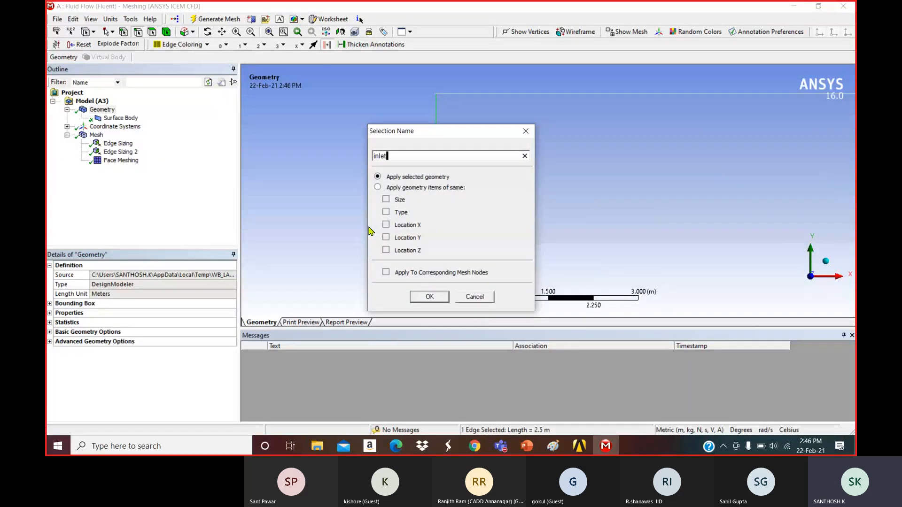
left_click(425, 297)
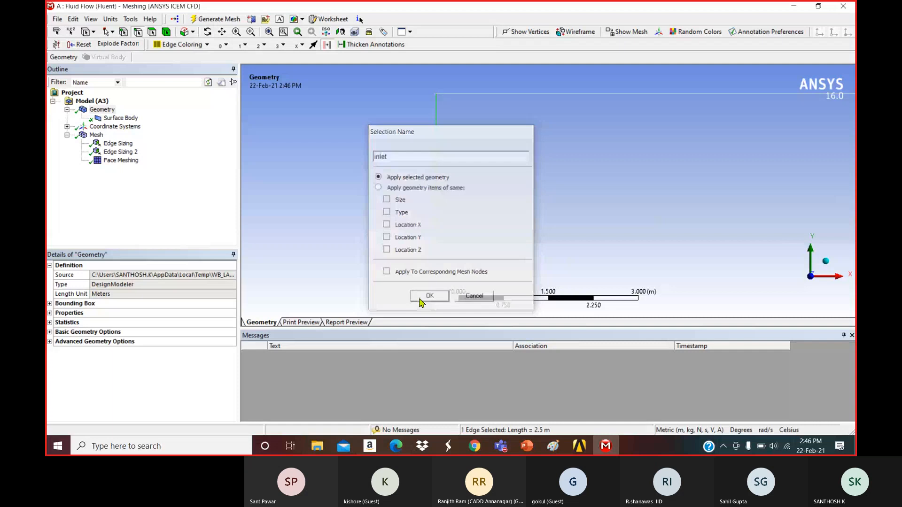
Create a named selection called "walls" from the rectangle's upper and lower horizontal edges.
left_click(522, 244)
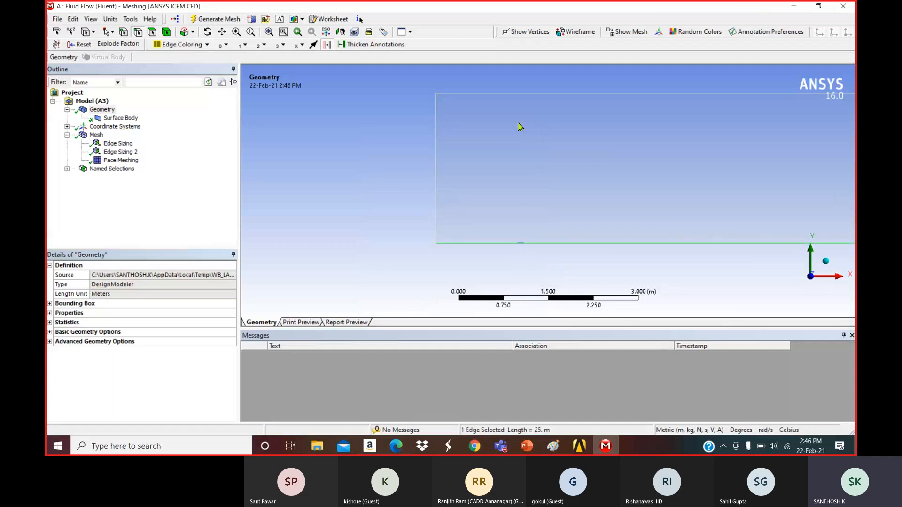
left_click(519, 93, "ctrl")
right_click(518, 94)
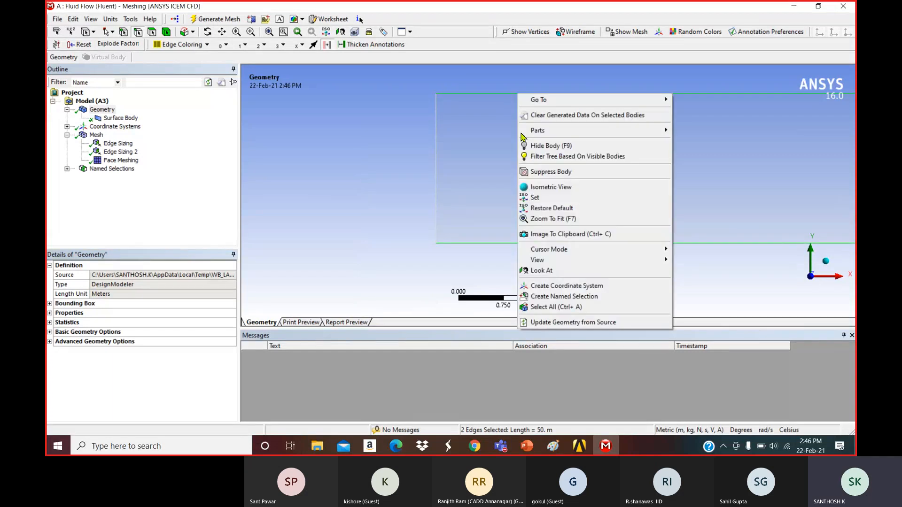
left_click(560, 296)
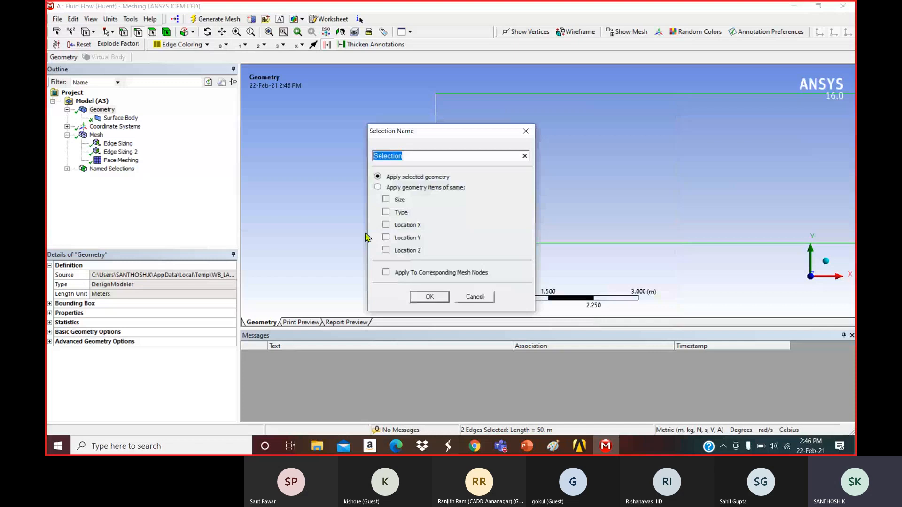
type("walls")
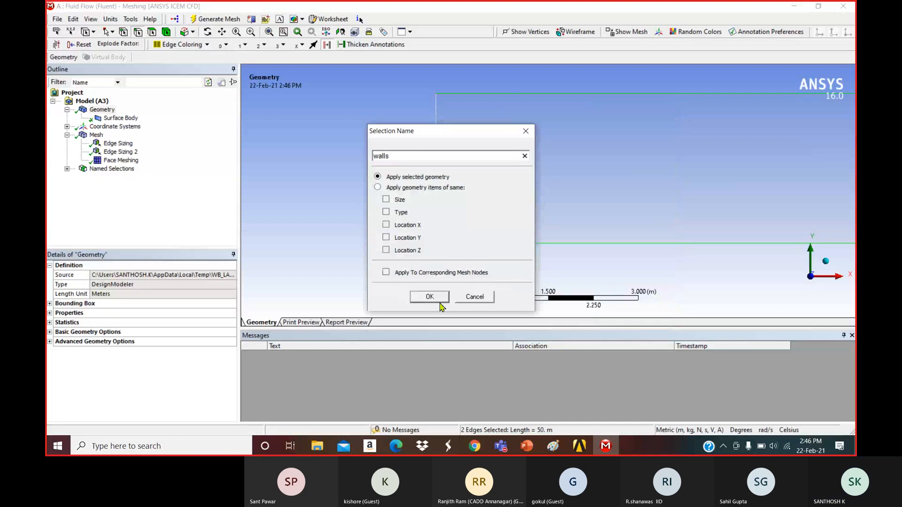
left_click(441, 297)
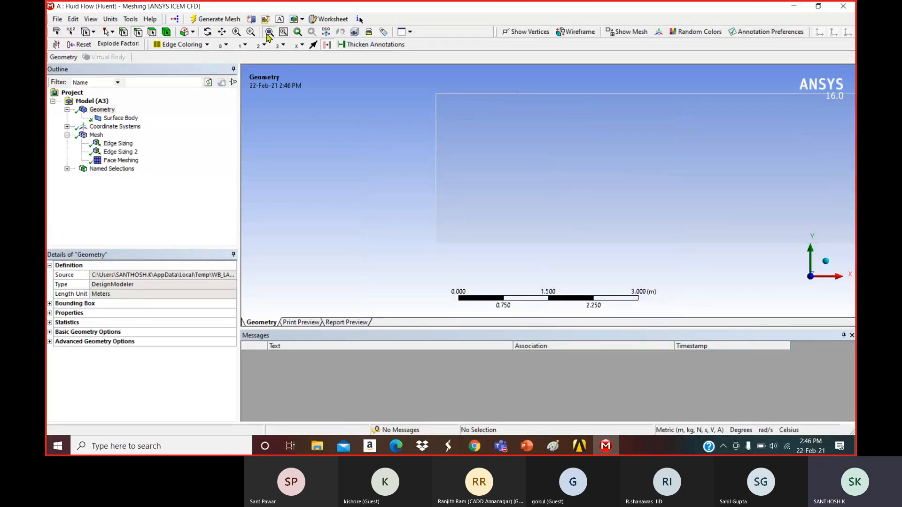
Create a named selection called "outlet" from the rectangle's right vertical edge.
left_click(268, 32)
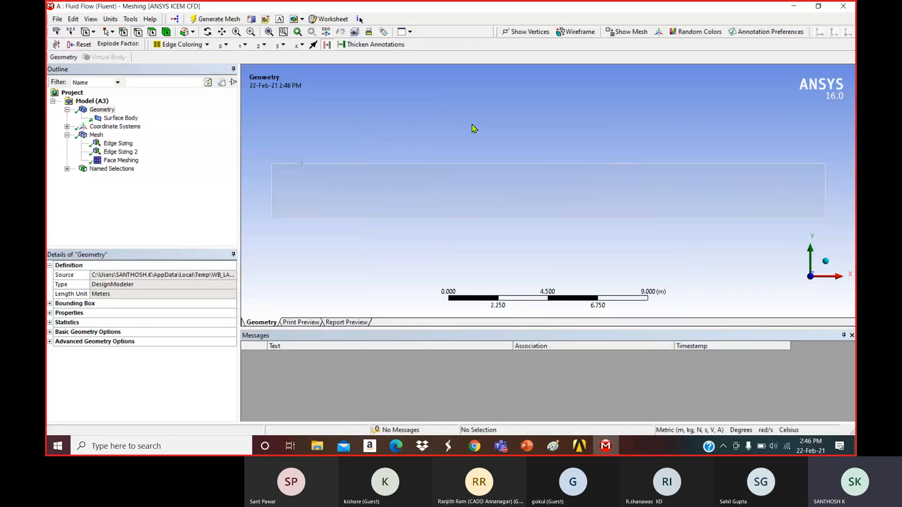
left_click(825, 197)
right_click(825, 198)
left_click(758, 400)
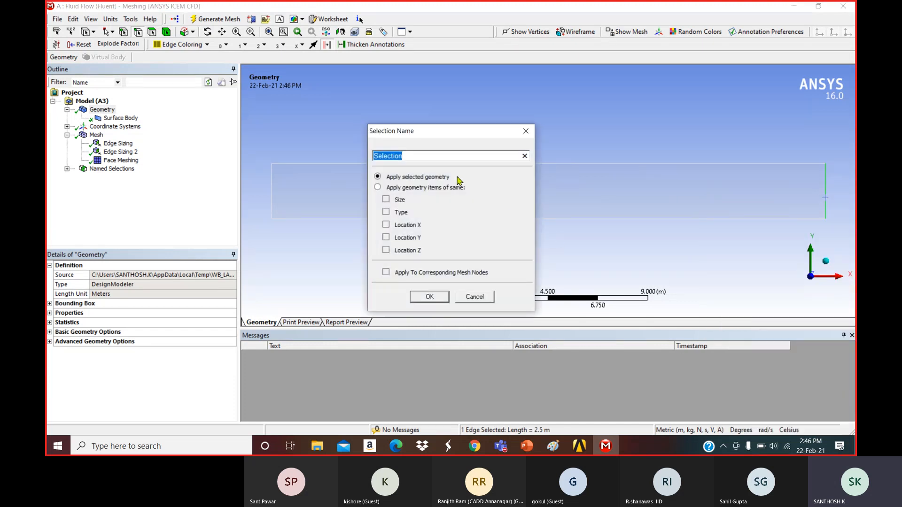
type("outlet")
left_click(429, 296)
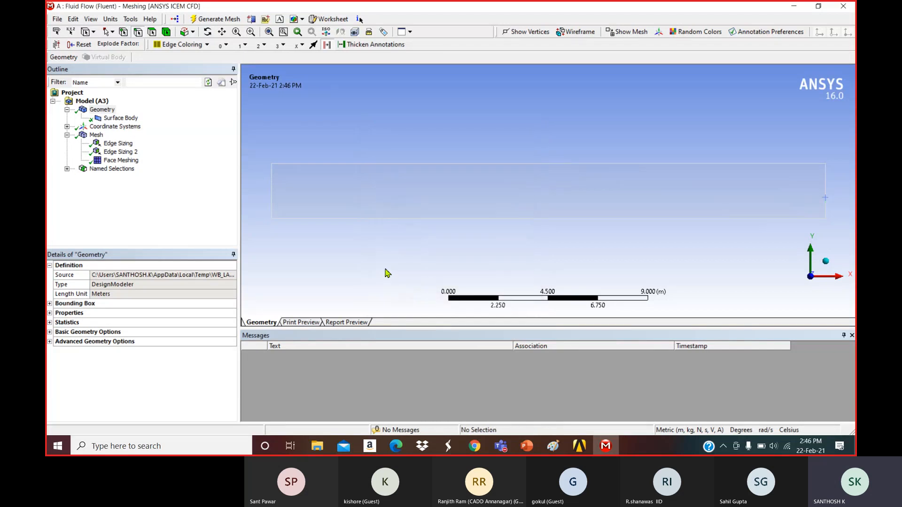
Review the edges assigned to the inlet, walls and outlet named selections.
left_click(67, 169)
left_click(109, 177)
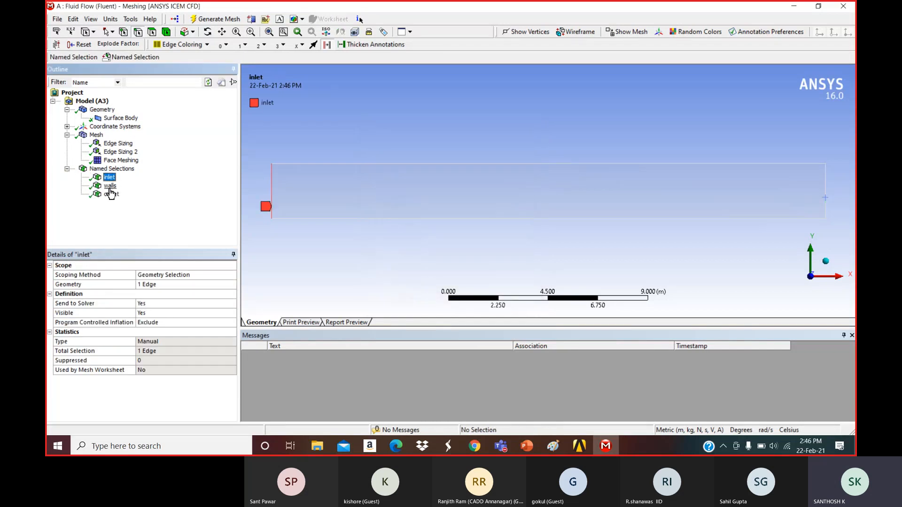
left_click(109, 186)
left_click(111, 194)
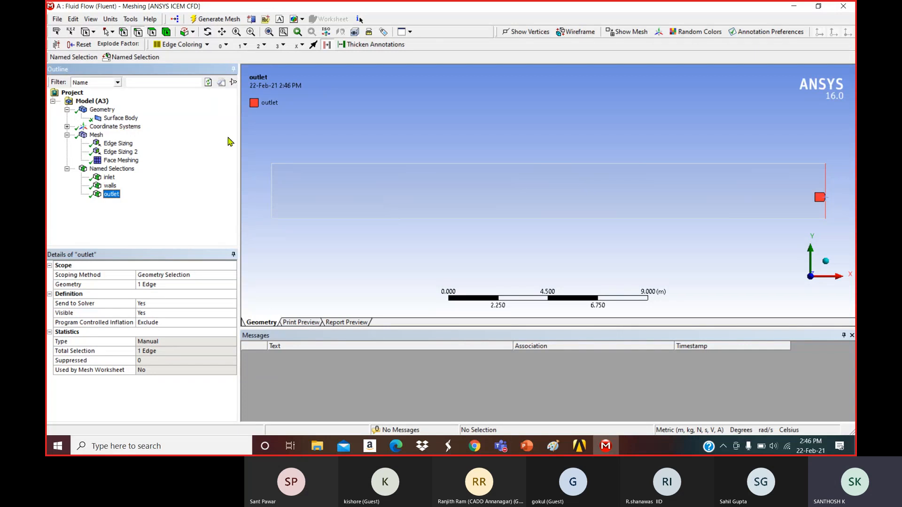
Export the mesh as a FLUENT input file named pipe.msh to the Desktop's fluent folder, replacing the existing file.
left_click(402, 139)
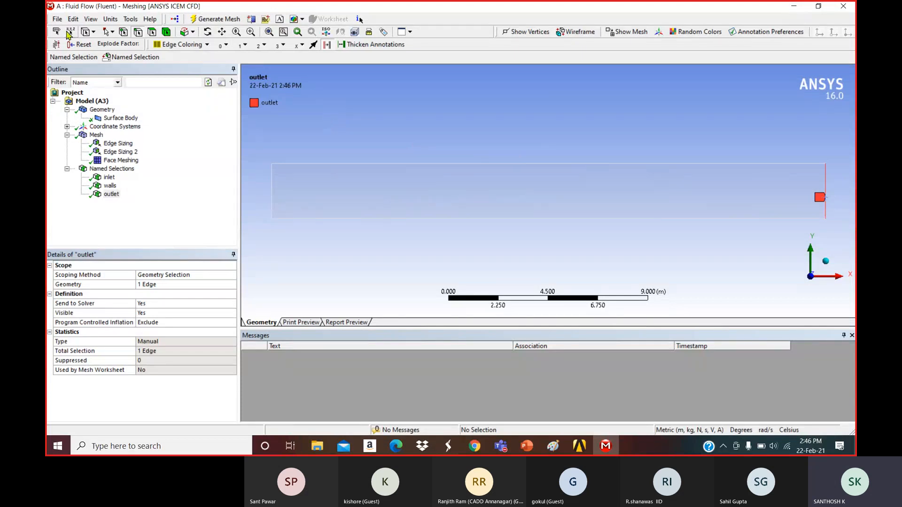
left_click(56, 20)
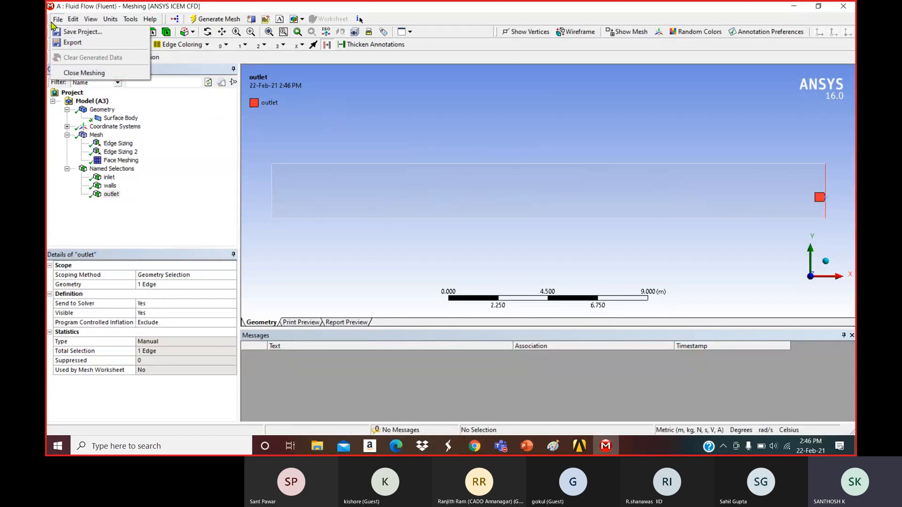
left_click(73, 43)
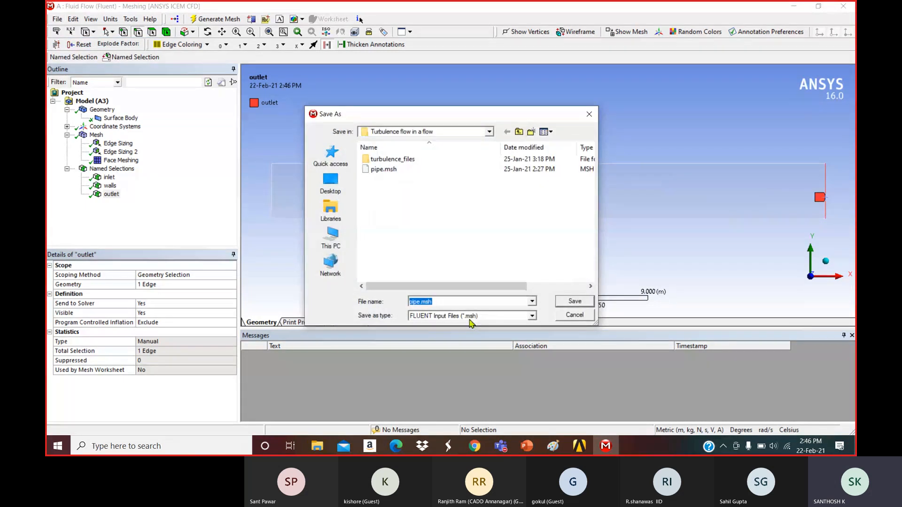
left_click(330, 183)
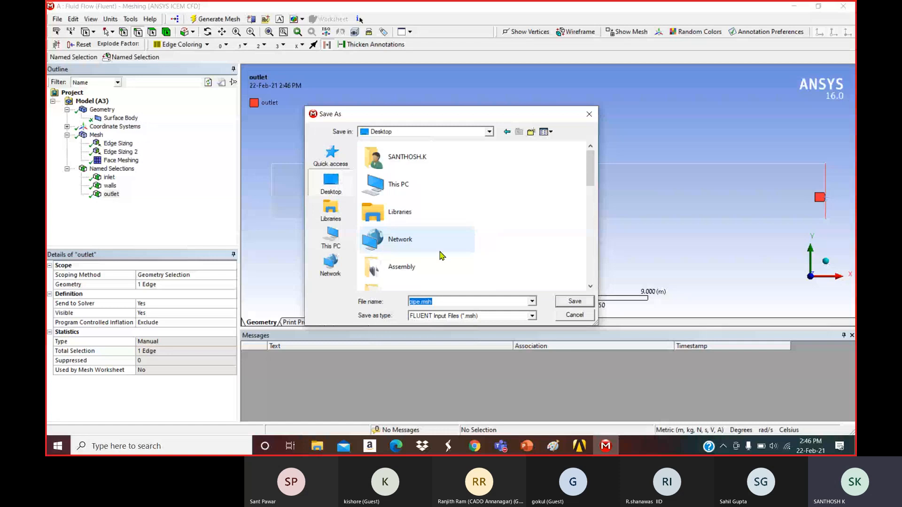
scroll(453, 239, "down", 8)
scroll(452, 241, "down", 1)
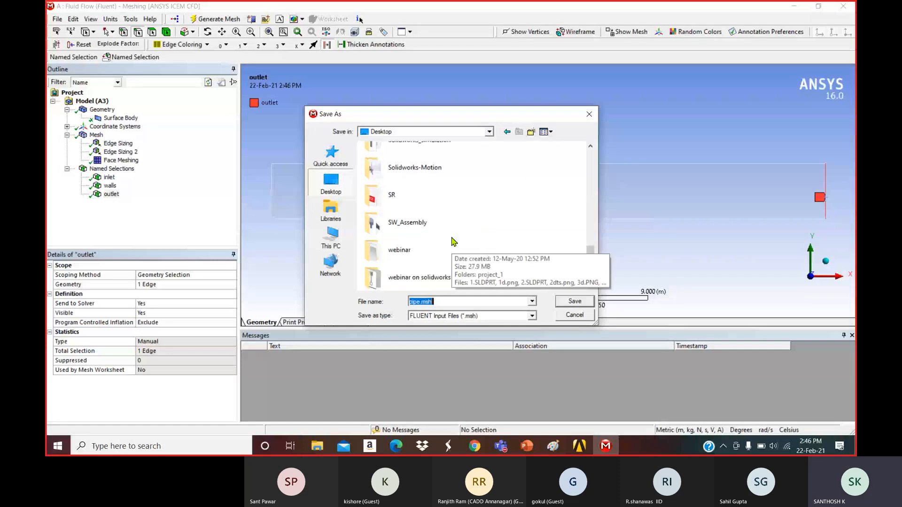
scroll(453, 240, "up", 3)
scroll(453, 240, "up", 2)
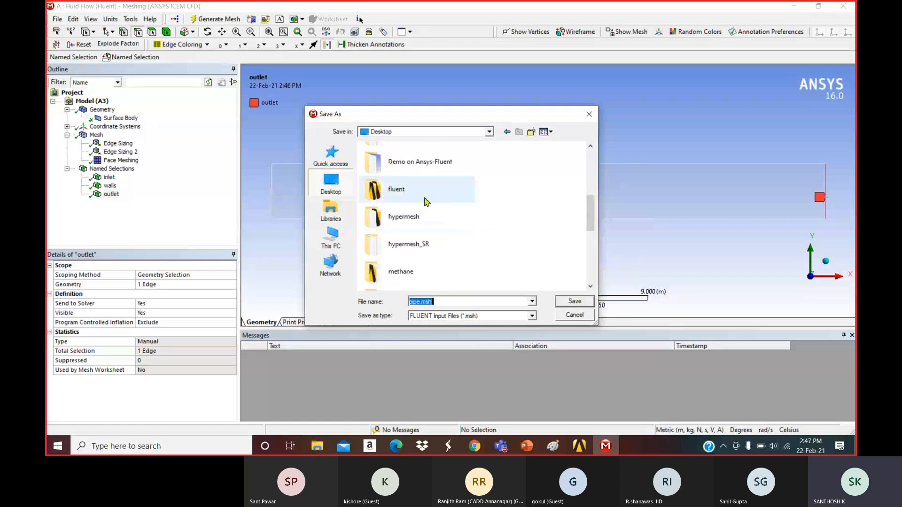
double_click(454, 183)
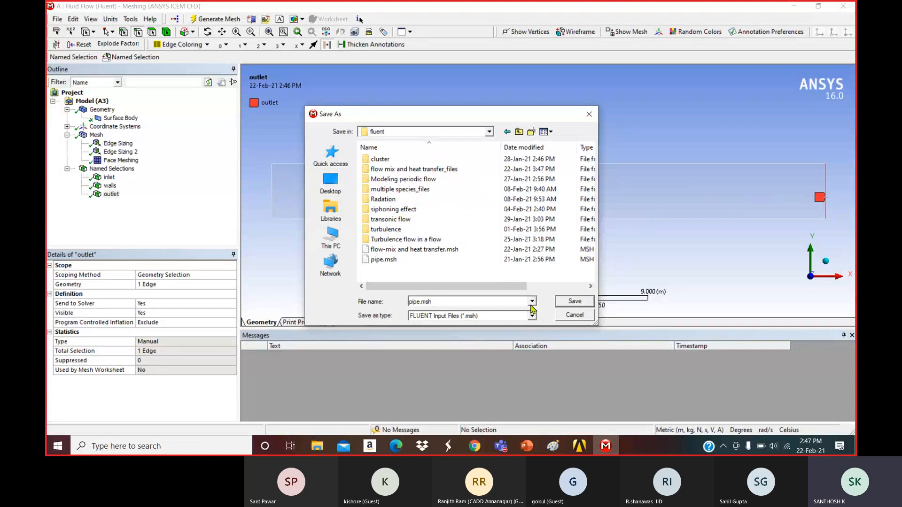
left_click(575, 303)
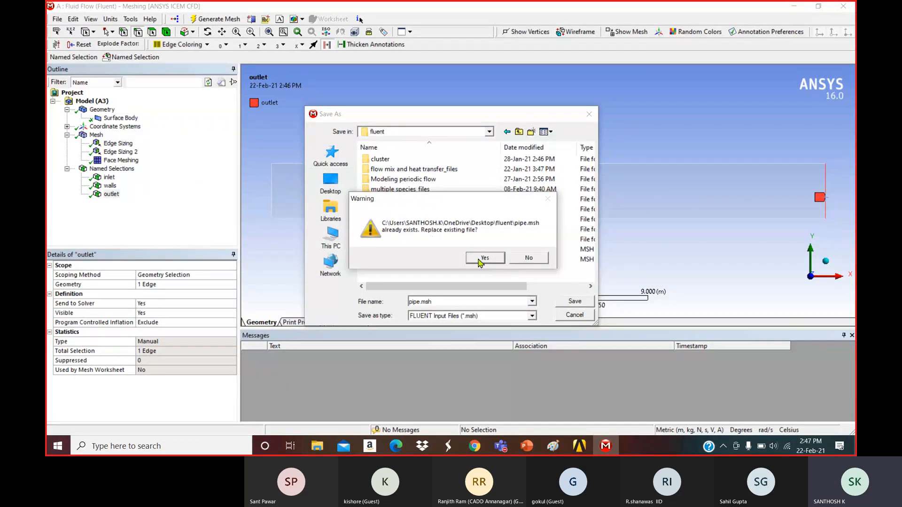
left_click(484, 259)
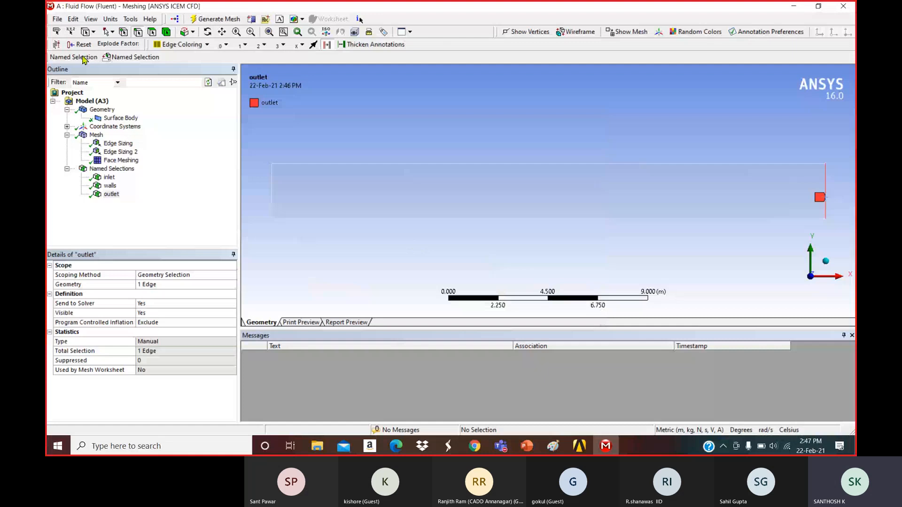
Export the mesh to the fluent folder once more, overwriting pipe.msh.
left_click(58, 19)
left_click(72, 42)
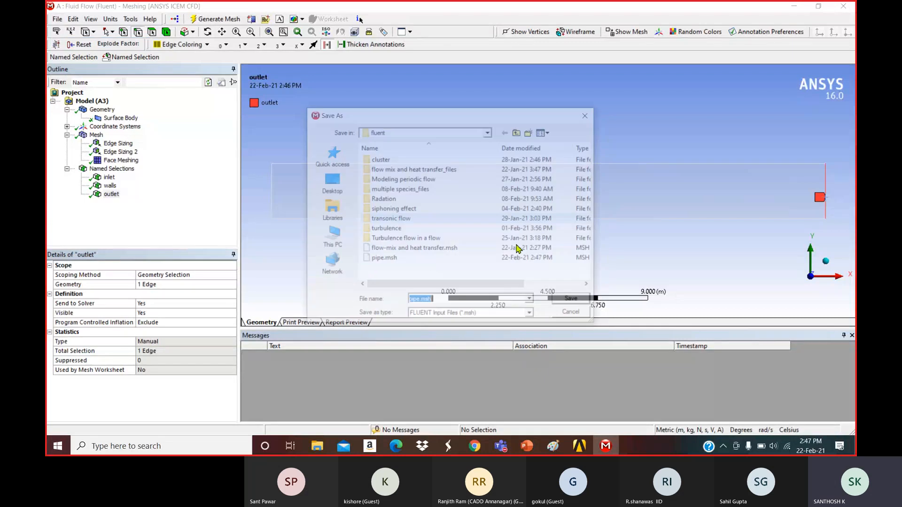
left_click(573, 304)
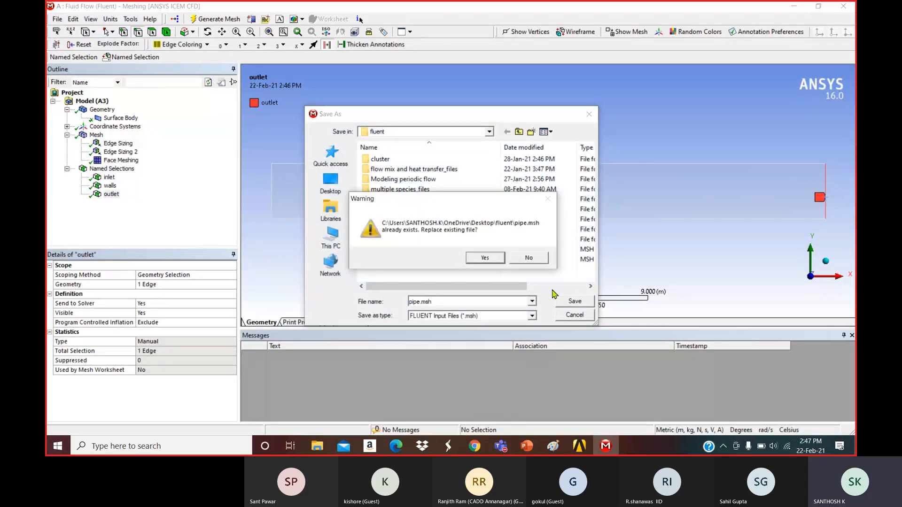
left_click(489, 261)
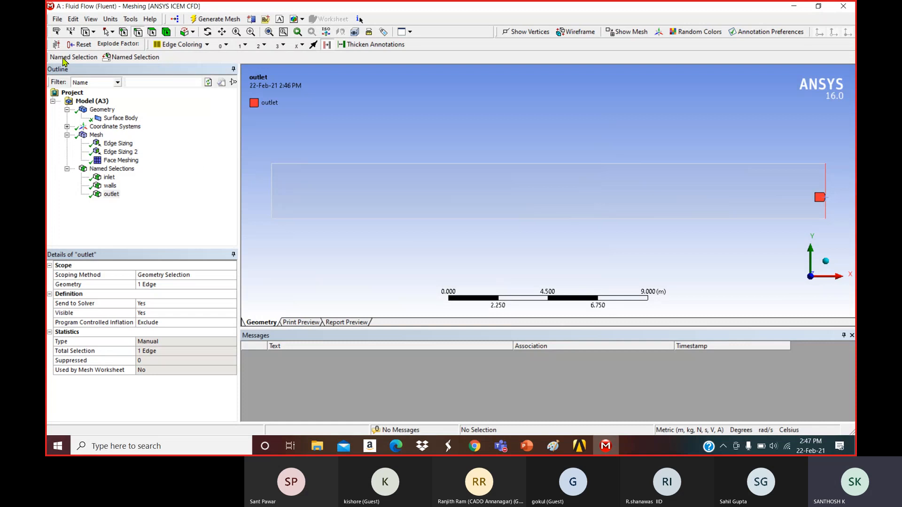
left_click(57, 19)
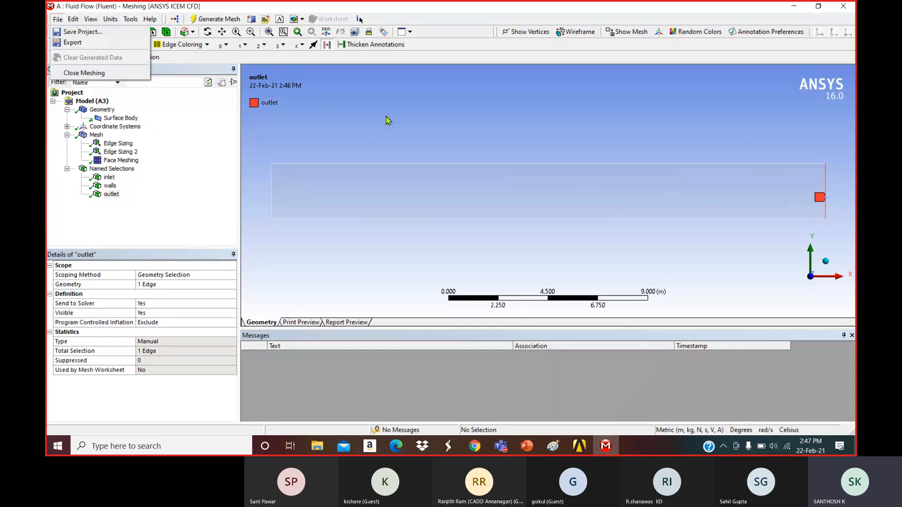
left_click(658, 70)
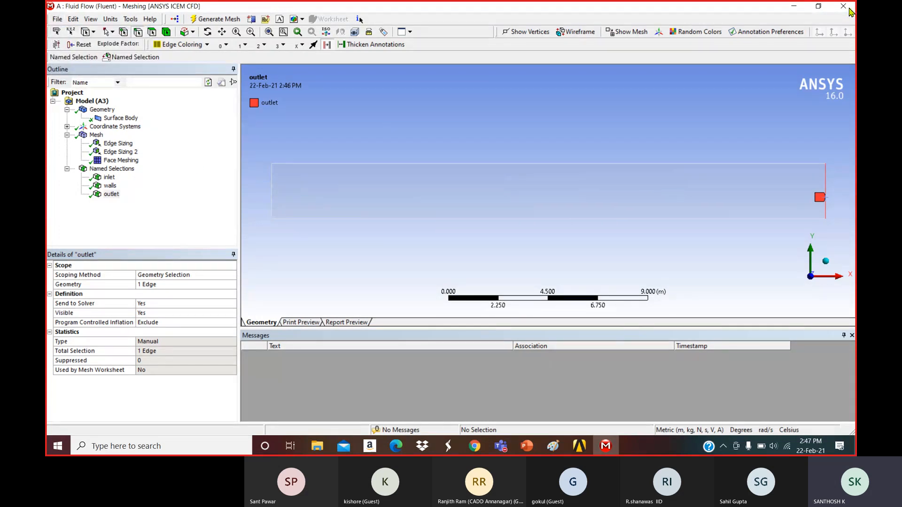
Close the mesh editor and try to update the Mesh component of the Fluid Flow (Fluent) system in Workbench.
left_click(849, 10)
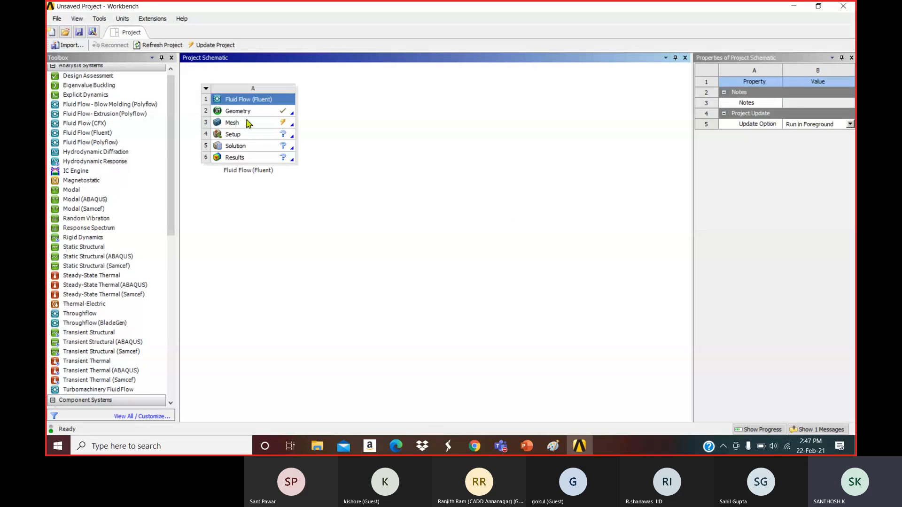
right_click(247, 123)
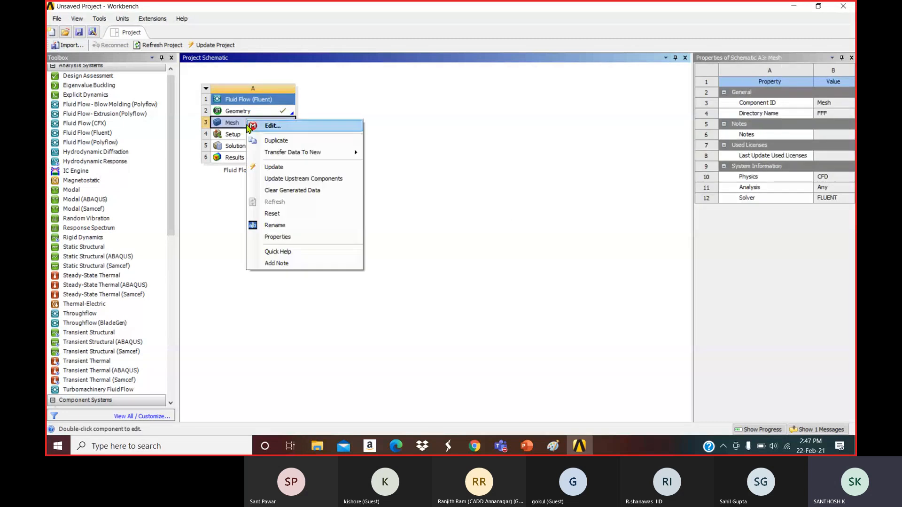
left_click(282, 170)
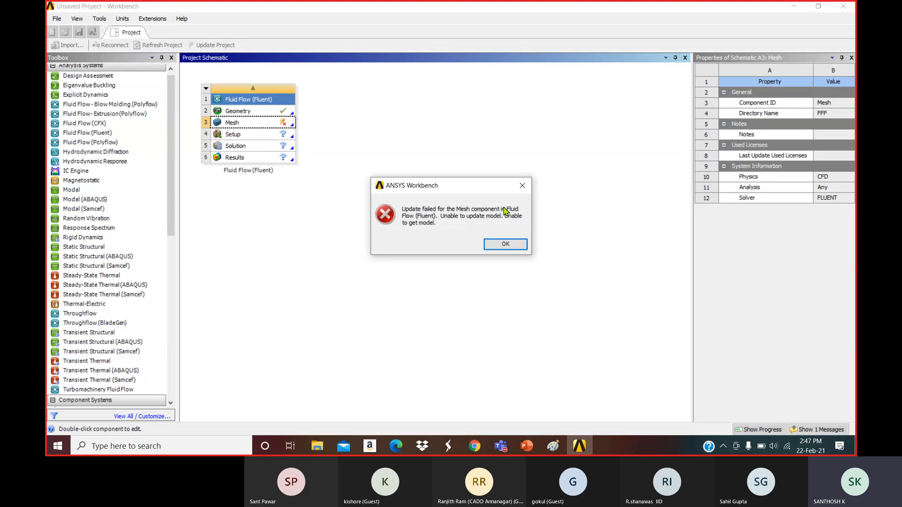
left_click(487, 243)
left_click(362, 216)
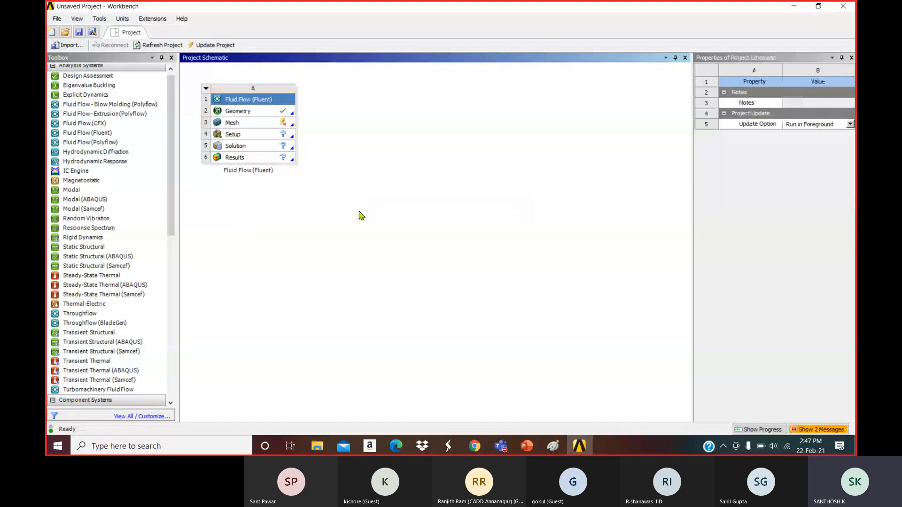
Add a second Fluid Flow (Fluent) system and import pipe.msh from the Desktop's fluent folder as its mesh.
double_click(96, 135)
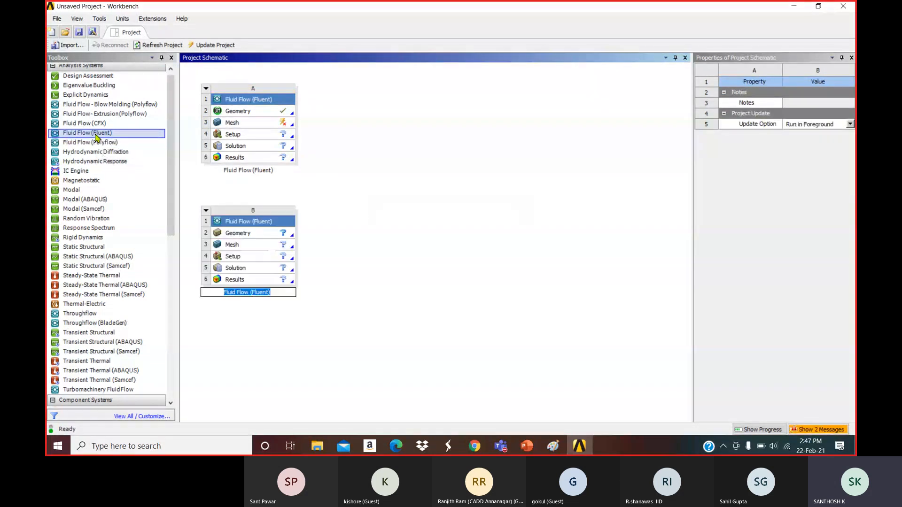
left_click(370, 248)
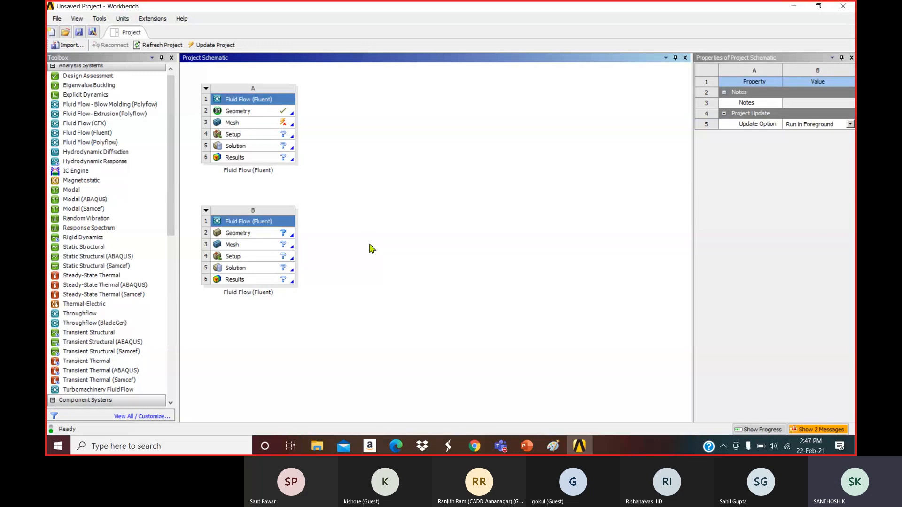
left_click(254, 244)
right_click(253, 245)
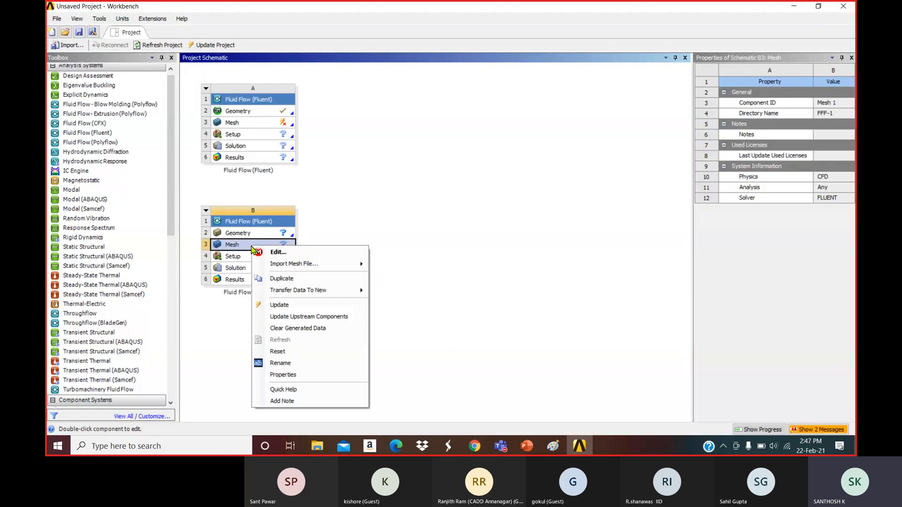
mouse_move(267, 264)
left_click(393, 266)
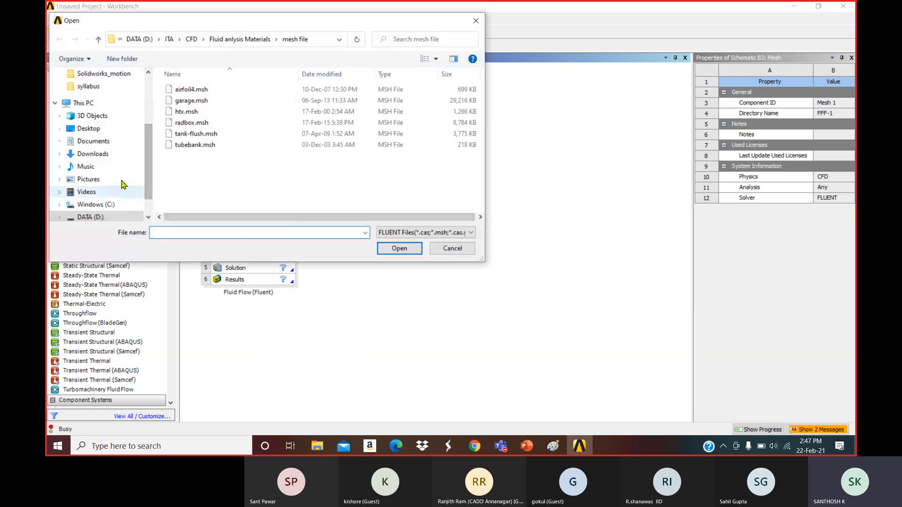
scroll(133, 118, "up", 3)
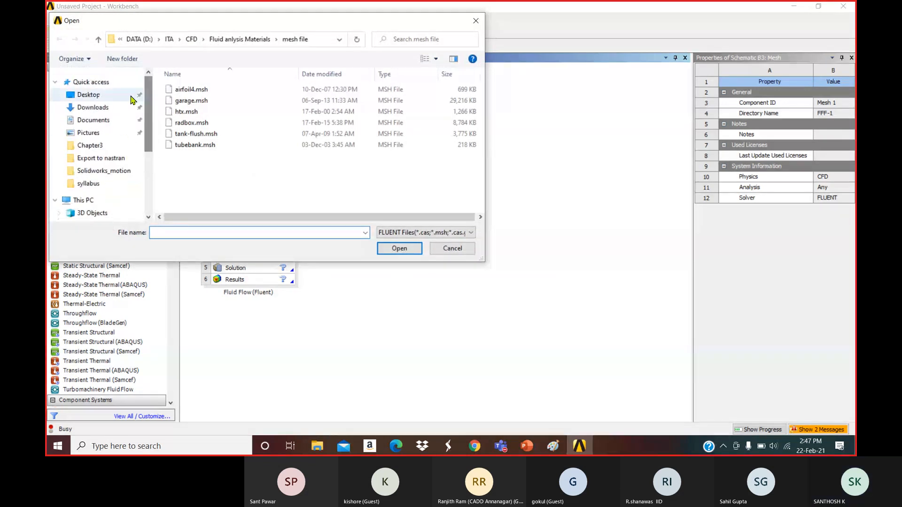
left_click(88, 95)
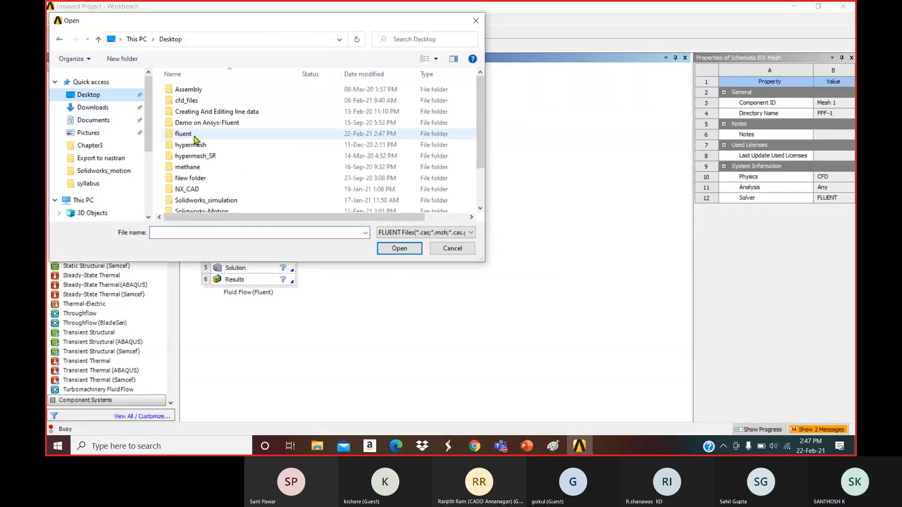
double_click(201, 135)
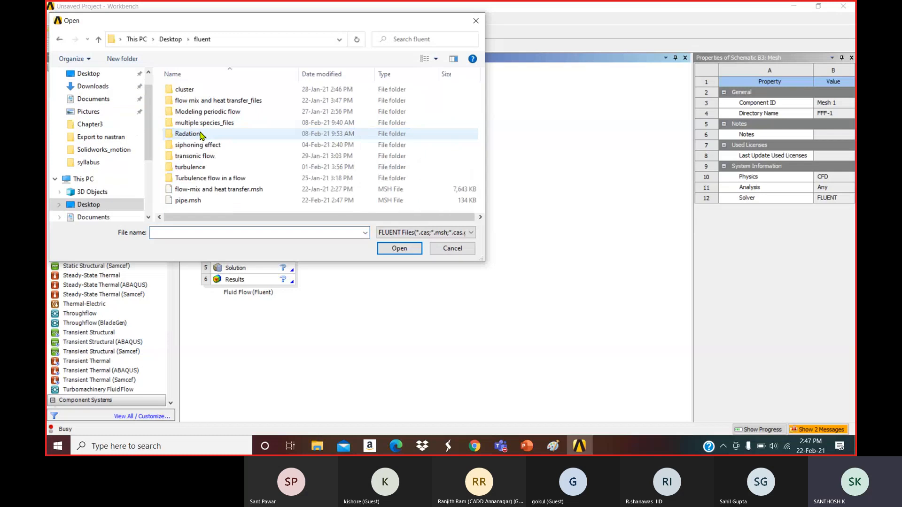
left_click(220, 201)
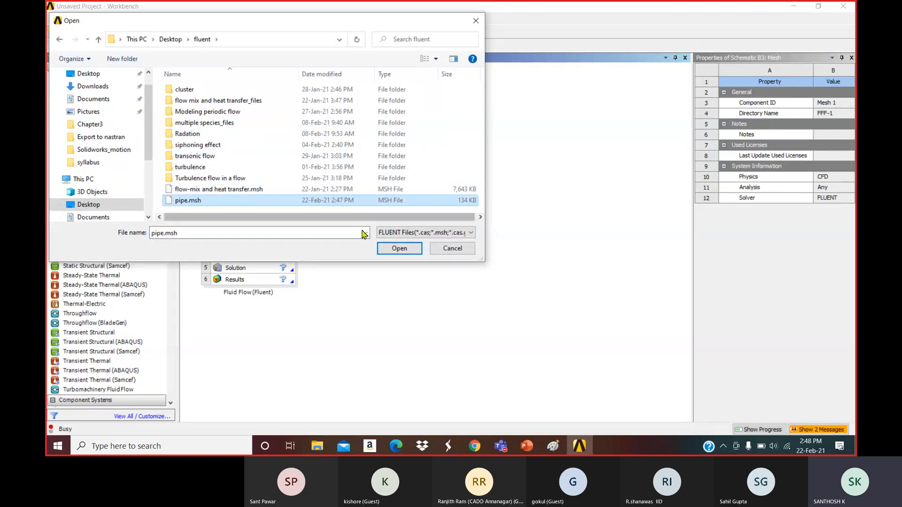
left_click(399, 248)
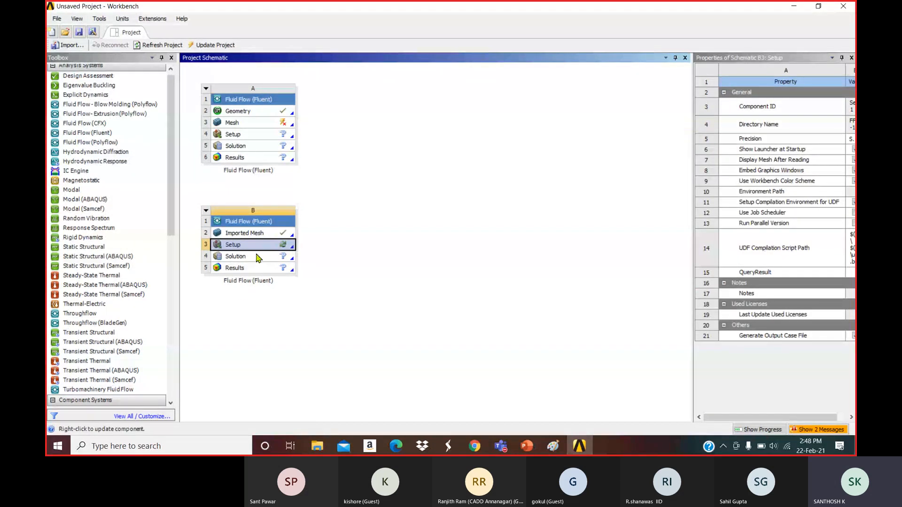
Launch Fluent from the second system's Setup with Double Precision and Serial processing, and maximize its window.
double_click(257, 251)
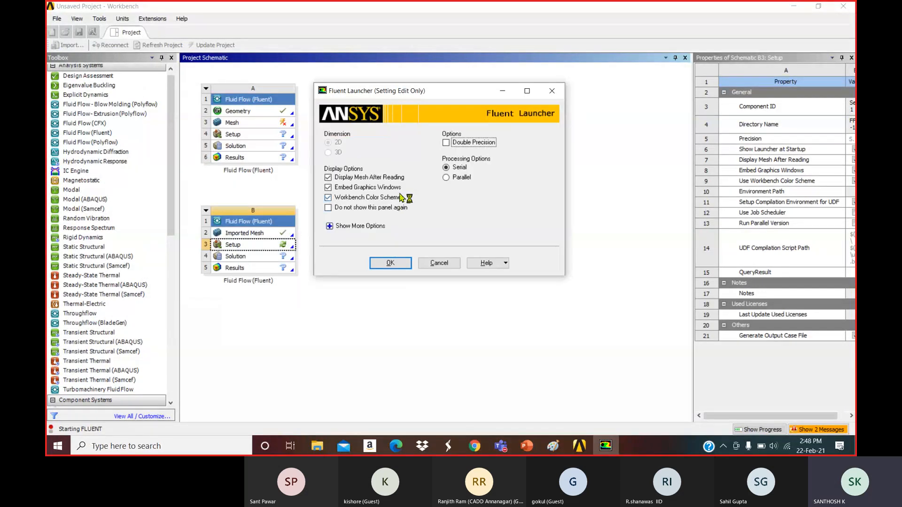
left_click(484, 143)
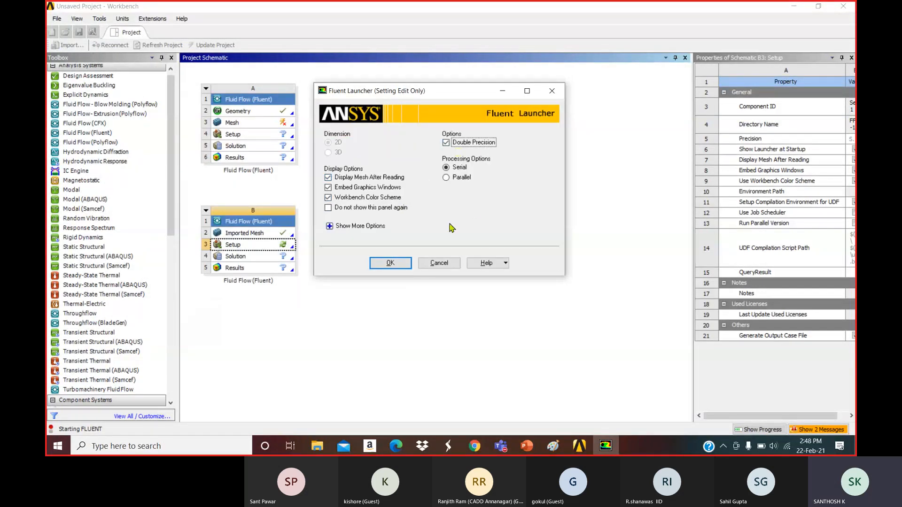
left_click(391, 263)
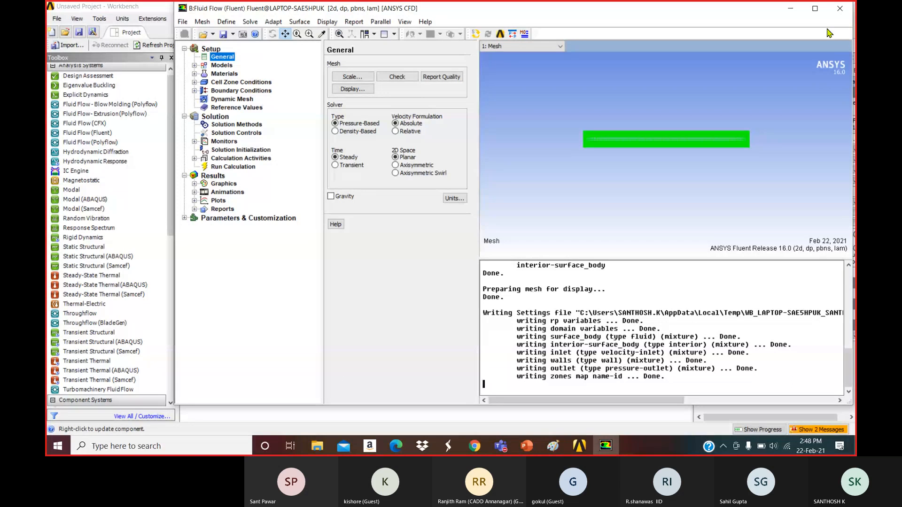
left_click(815, 8)
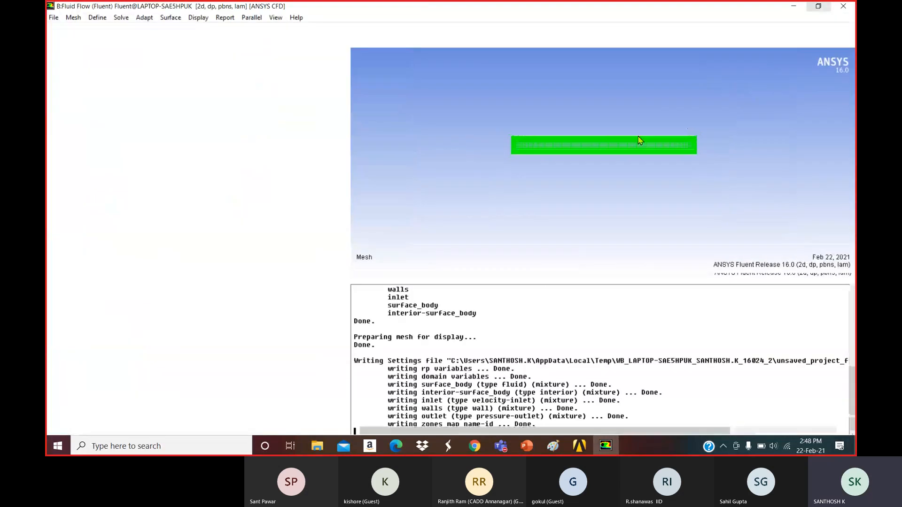
Check the imported mesh, report its quality, and view the mesh display settings without changing them.
left_click_drag(502, 130, 668, 162)
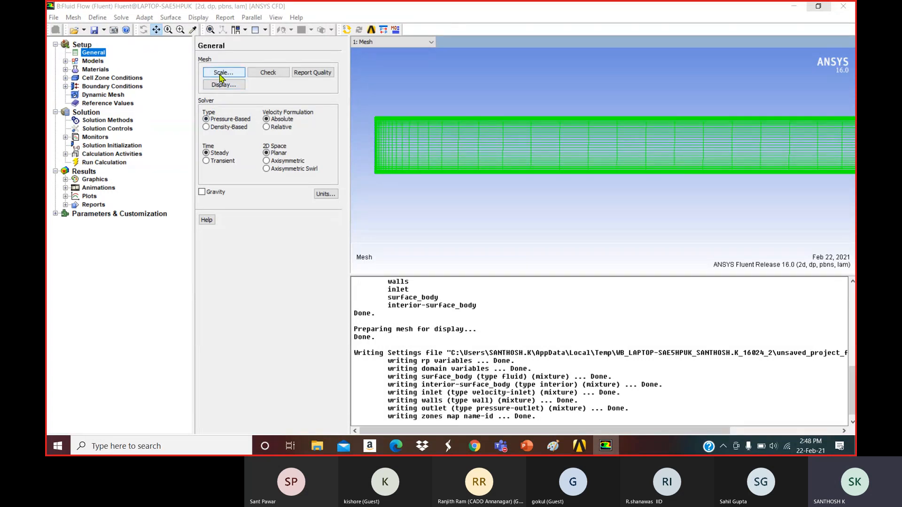
left_click(270, 76)
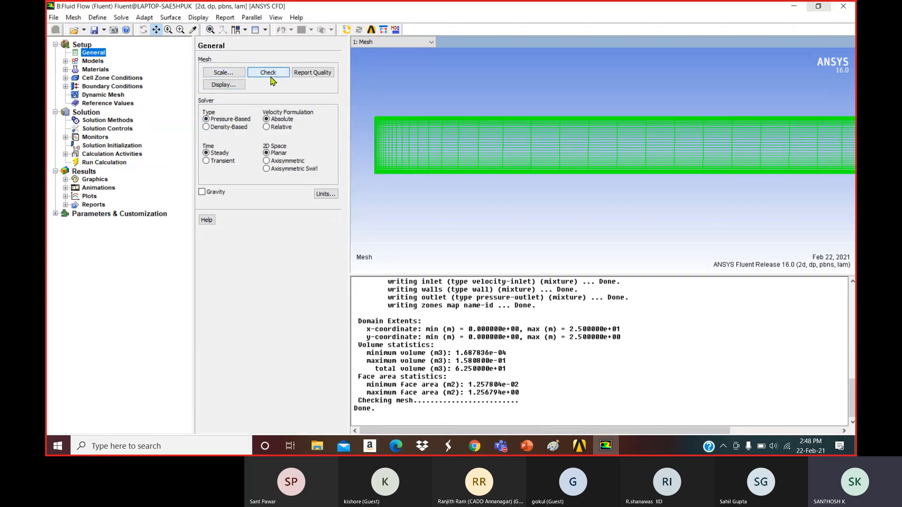
left_click(313, 73)
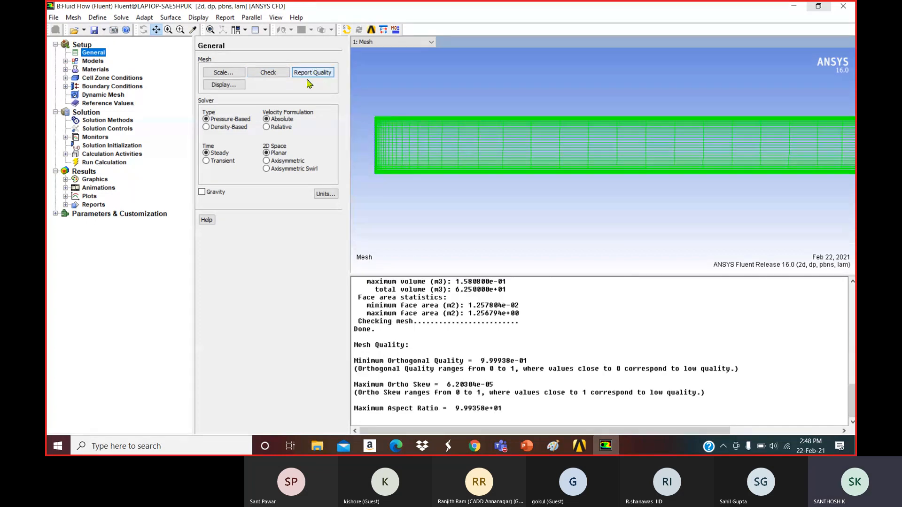
left_click(229, 86)
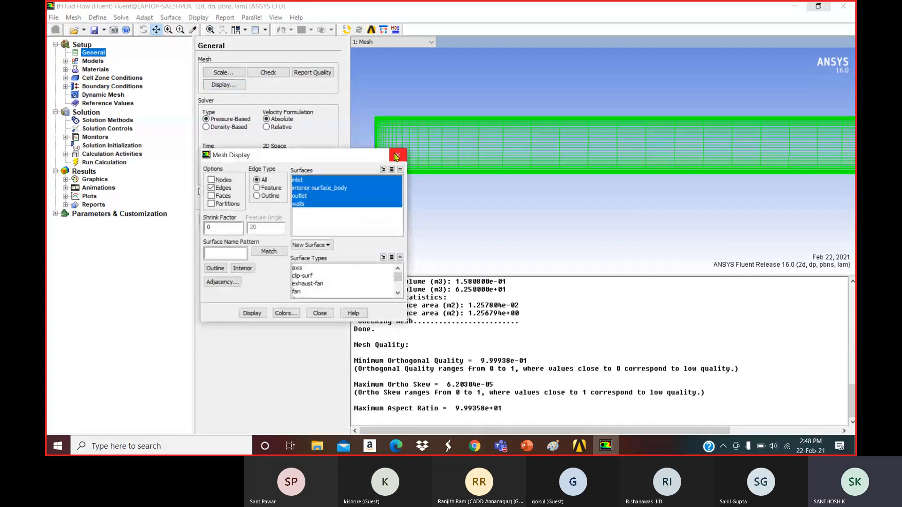
left_click(397, 156)
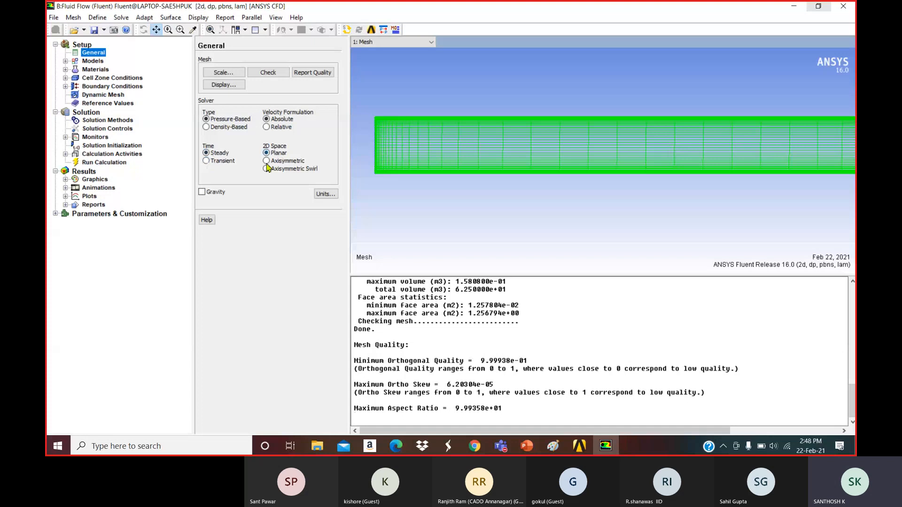
Set the viscous model to Standard k-epsilon (2 eqn) with Enhanced Wall Treatment.
left_click(93, 62)
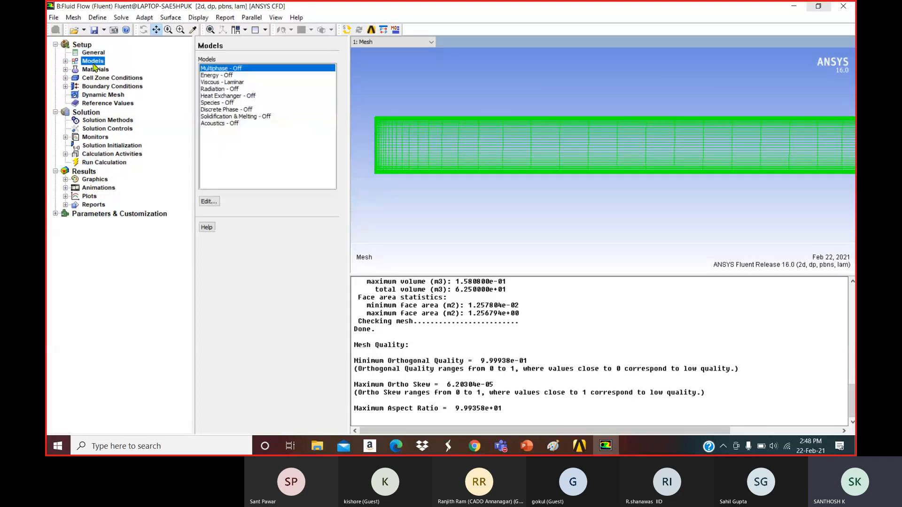
left_click(218, 82)
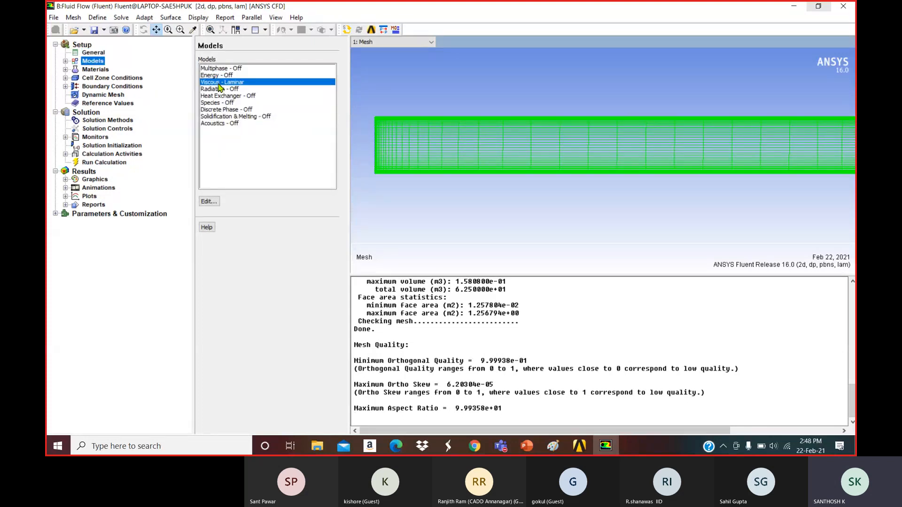
double_click(218, 84)
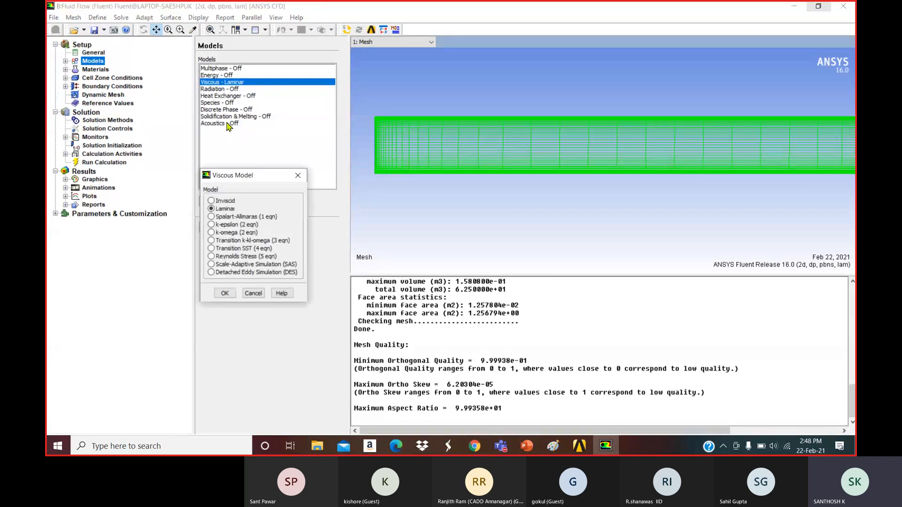
left_click(210, 225)
left_click(209, 226)
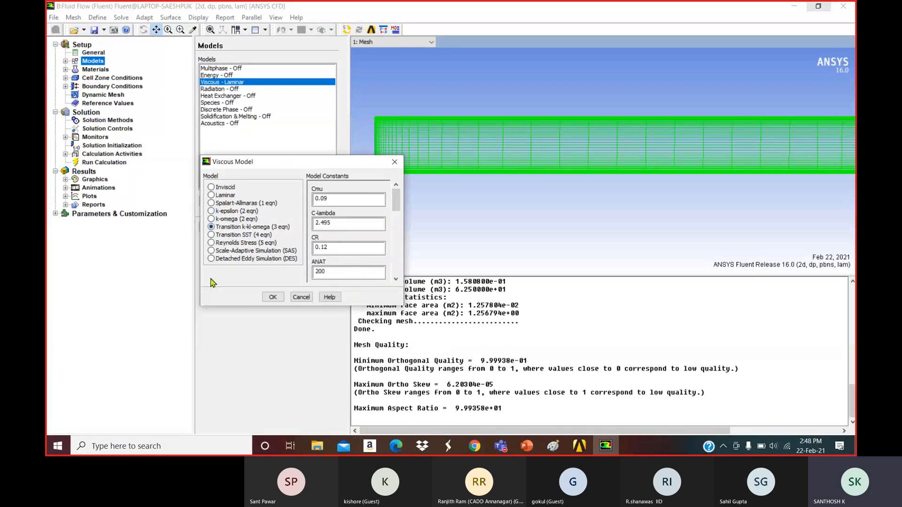
left_click(210, 219)
left_click(211, 211)
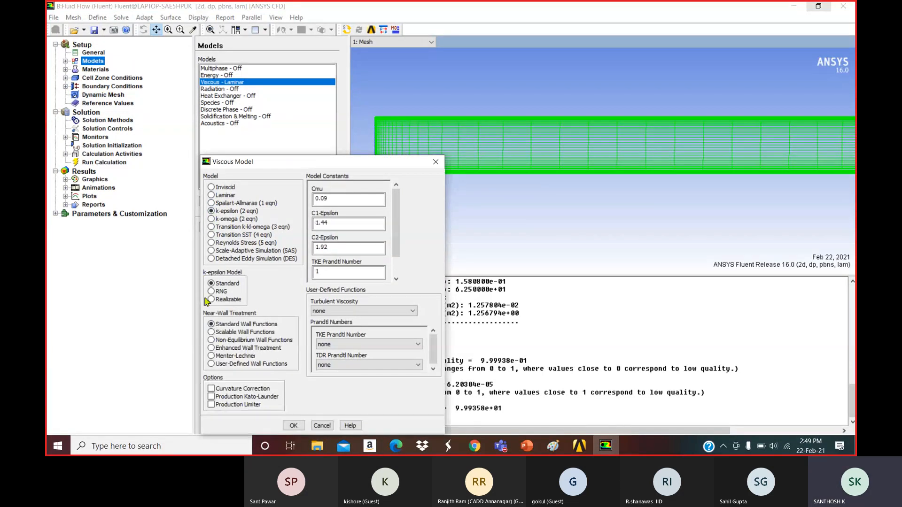
left_click(210, 349)
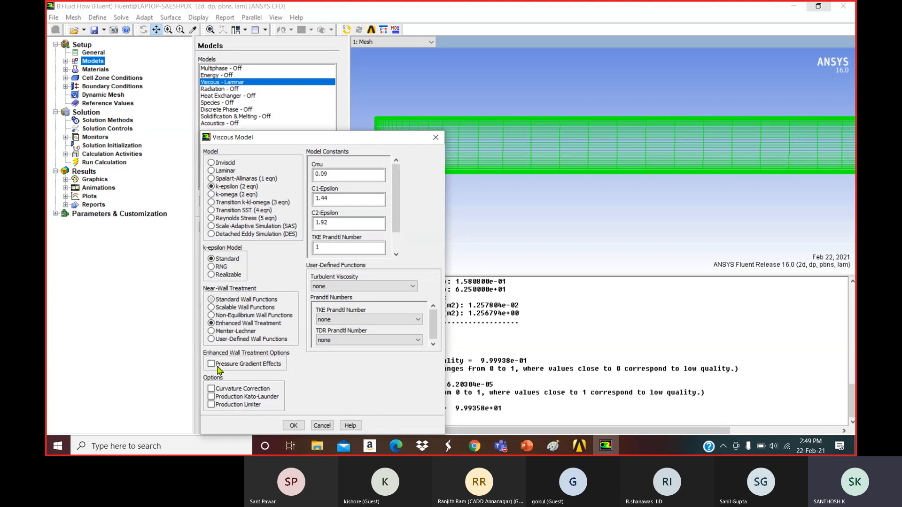
left_click(298, 425)
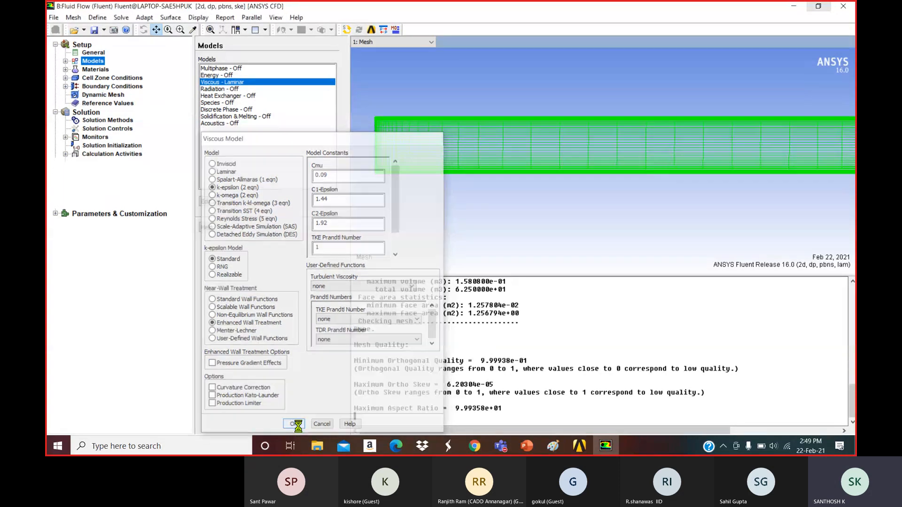
Copy water-liquid (h2o<l>) from the Fluent database into the case's fluid materials.
left_click(99, 73)
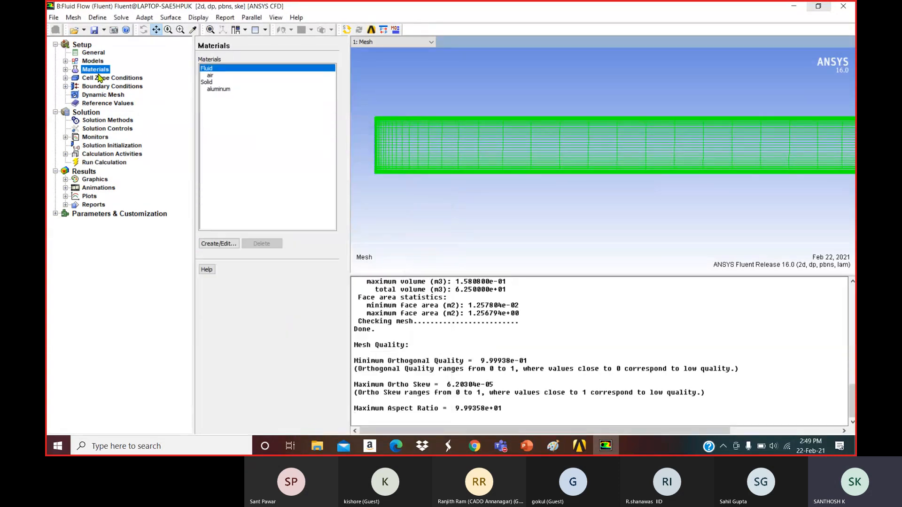
left_click(213, 75)
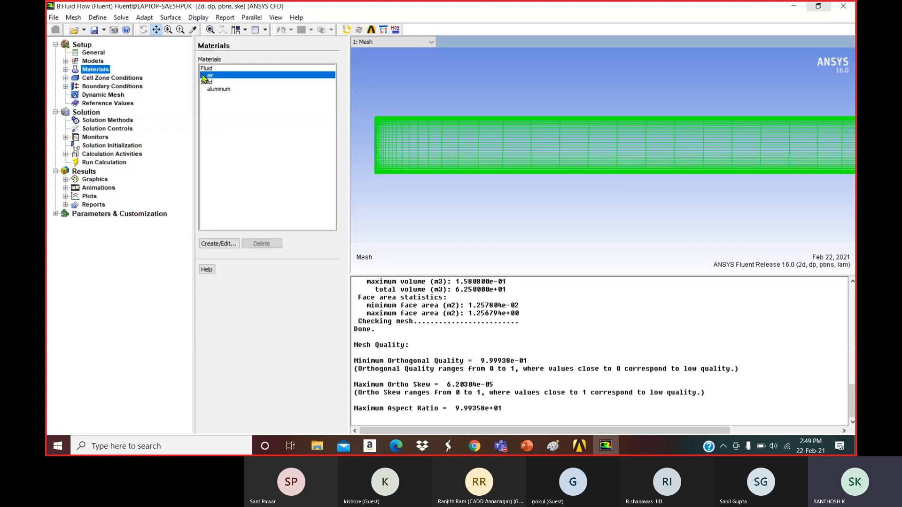
left_click(218, 243)
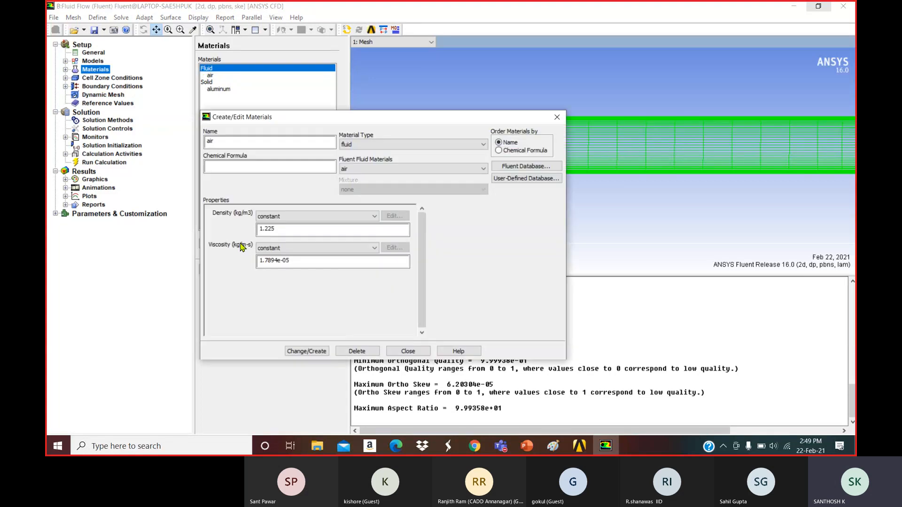
left_click(521, 166)
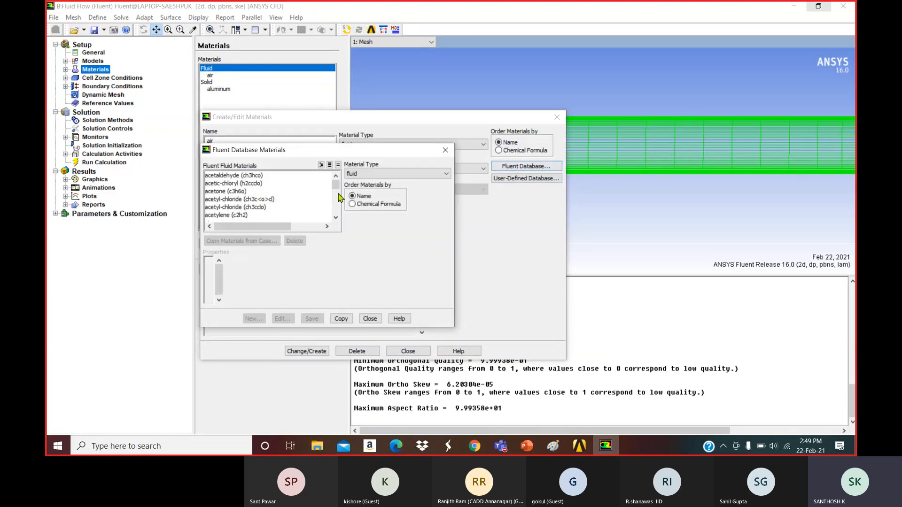
left_click_drag(335, 185, 335, 208)
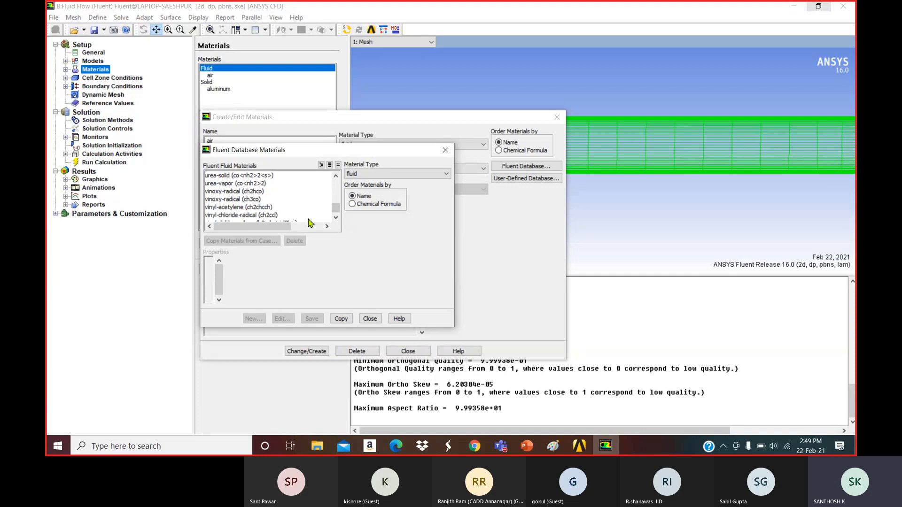
left_click(335, 218)
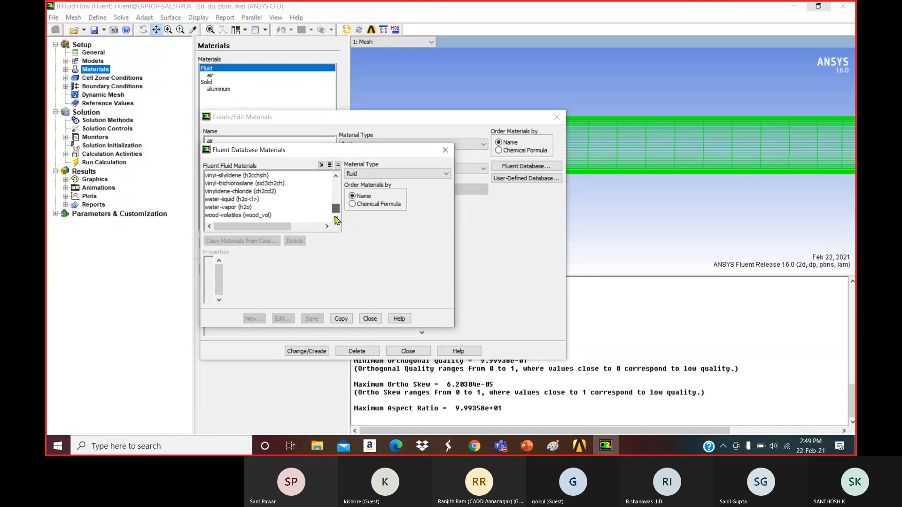
left_click(250, 207)
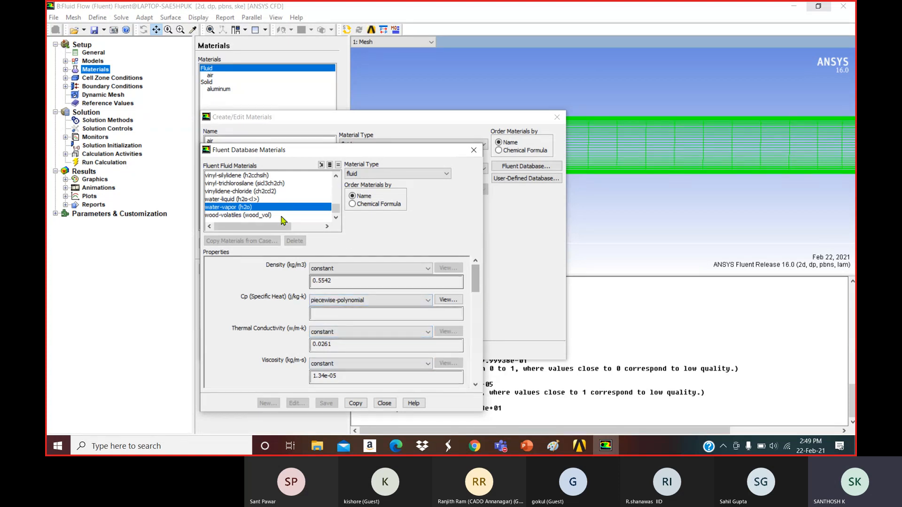
left_click(239, 199)
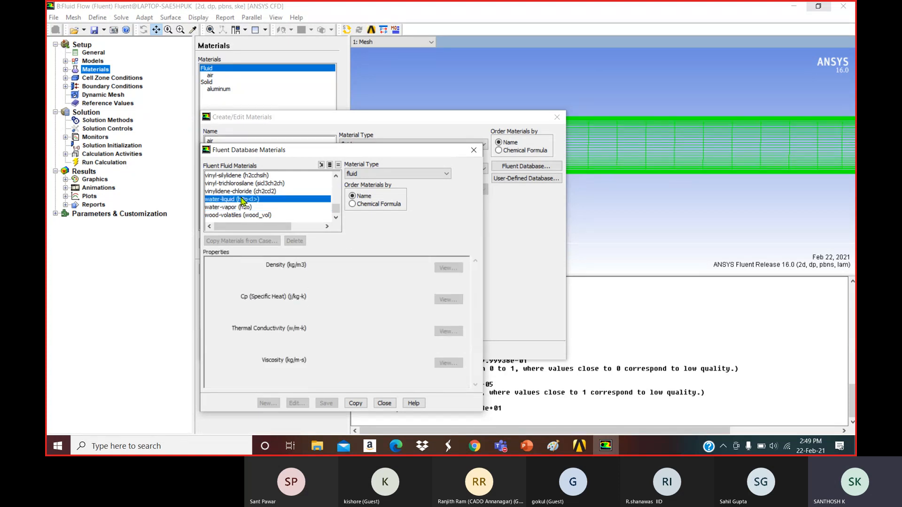
left_click(362, 404)
left_click(384, 403)
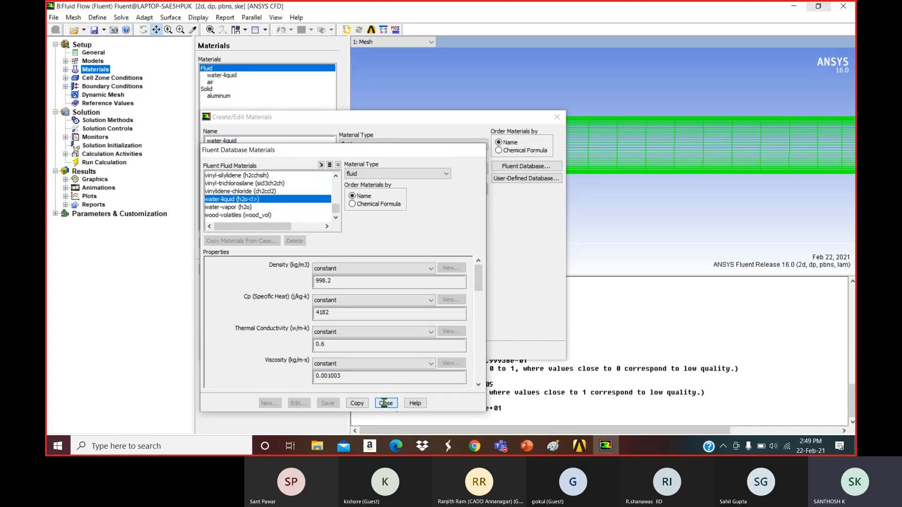
left_click(408, 351)
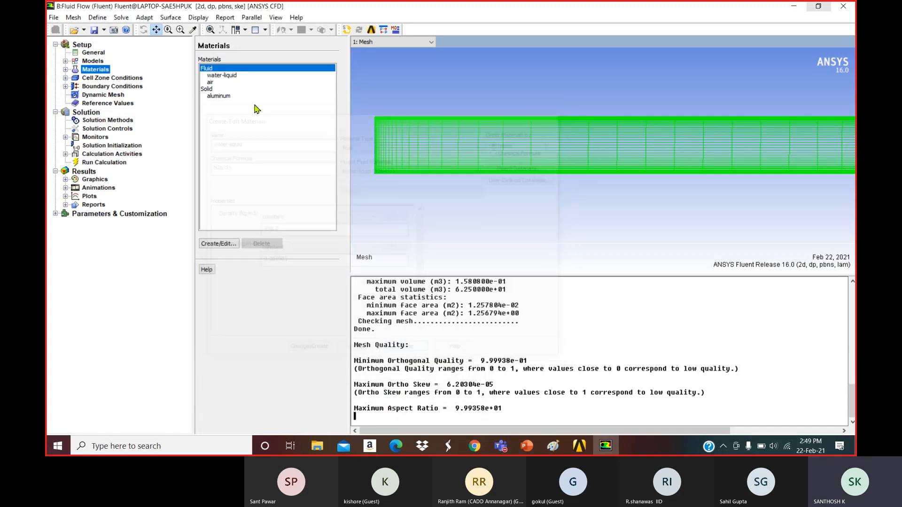
left_click(230, 75)
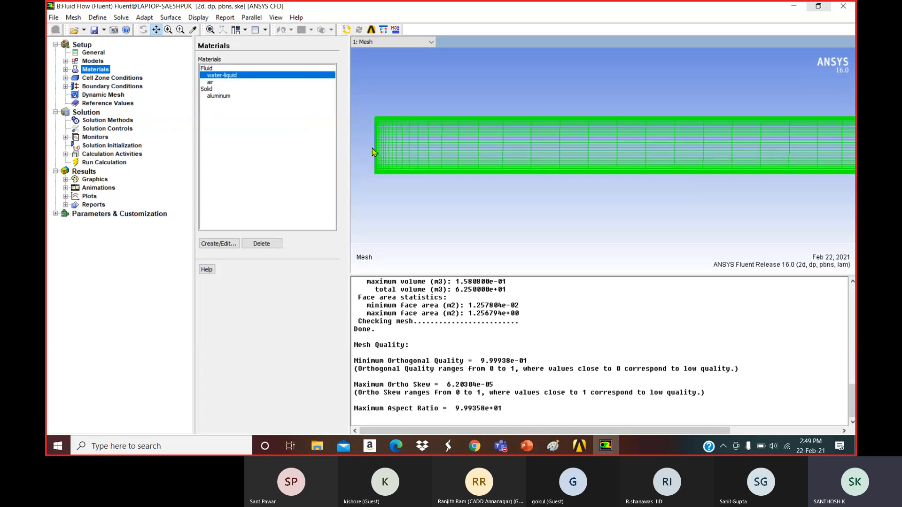
Assign water-liquid as the material of the surface_body cell zone.
left_click(92, 79)
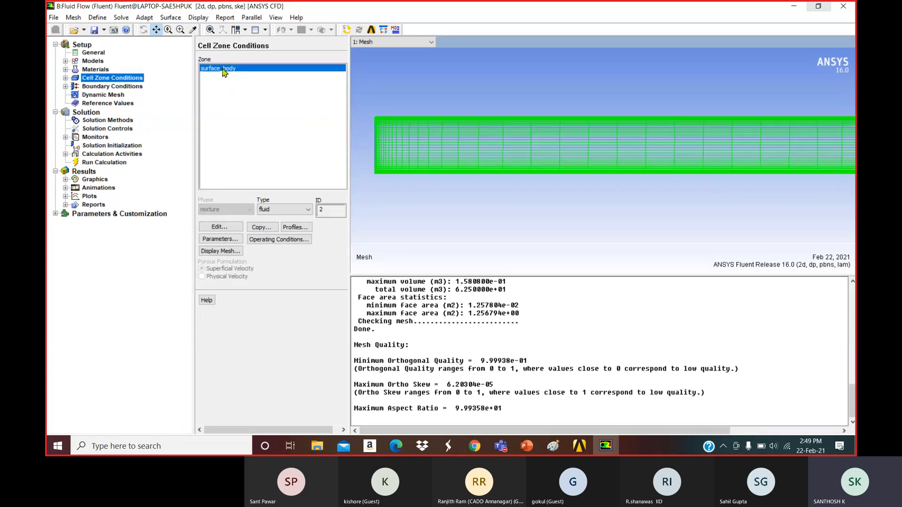
left_click(225, 227)
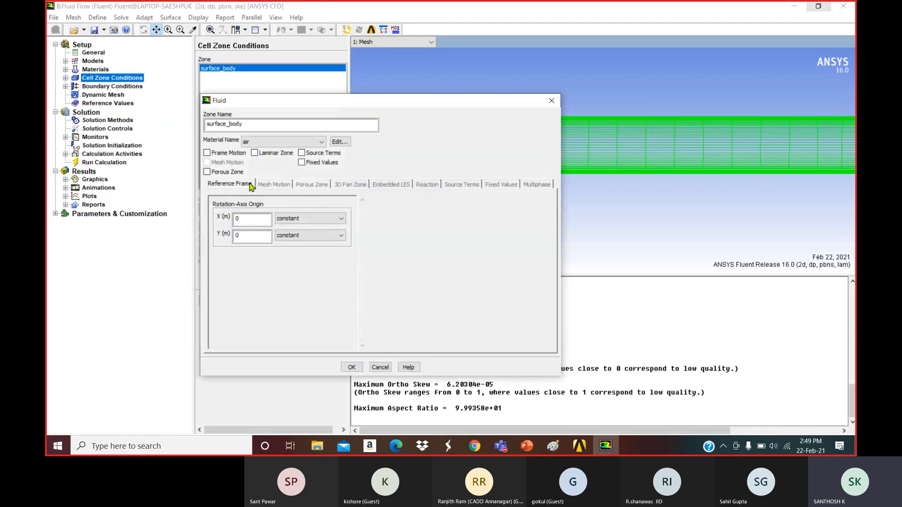
left_click(266, 142)
left_click(265, 152)
left_click(351, 367)
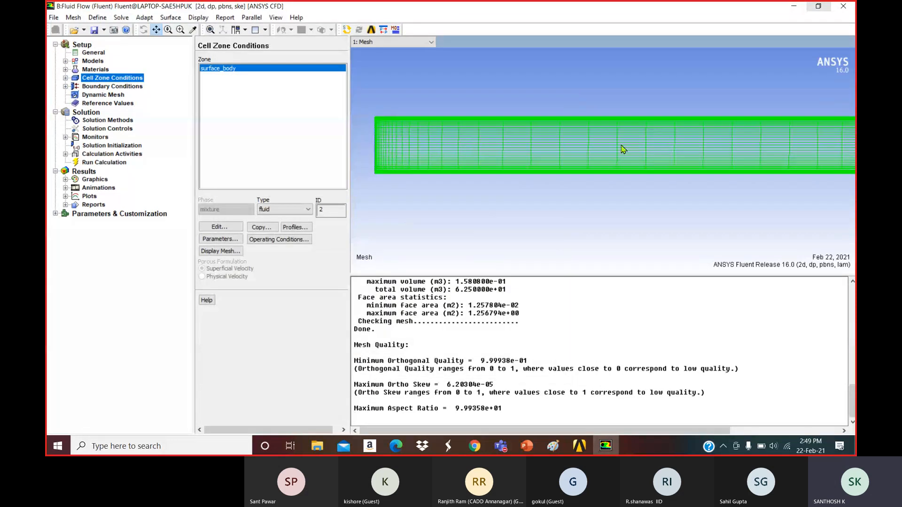
Edit the inlet boundary condition and set its velocity magnitude to 2 m/s.
left_click(117, 87)
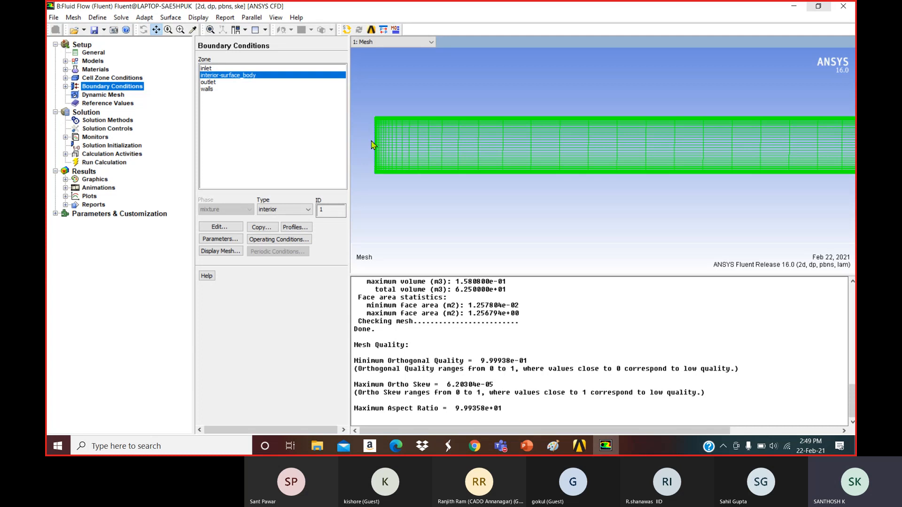
left_click(215, 68)
left_click(235, 227)
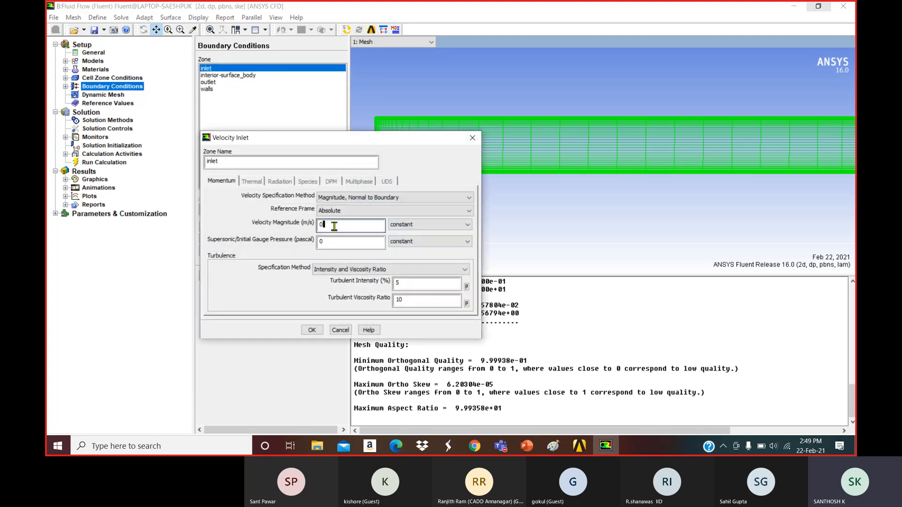
left_click_drag(334, 226, 300, 221)
Specify the inlet turbulence by Intensity and Hydraulic Diameter, with a hydraulic diameter of 2.5 m, and apply the inlet settings.
left_click(322, 270)
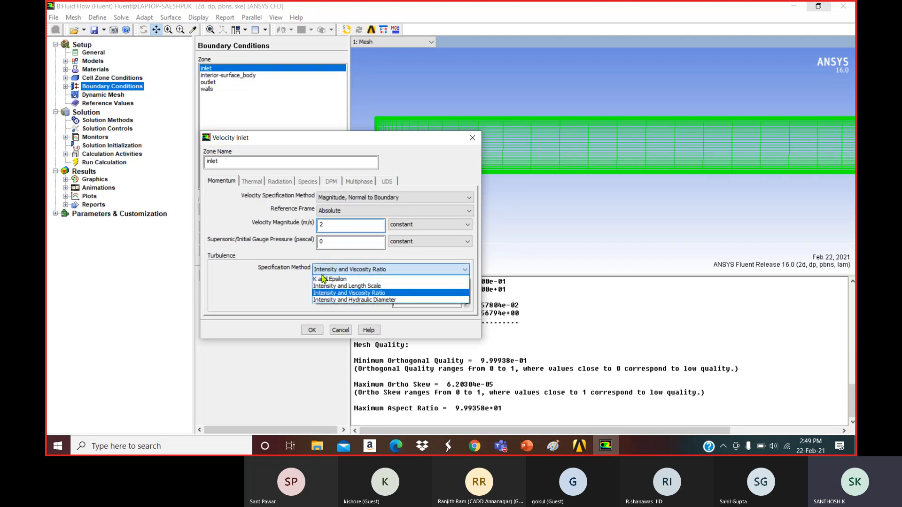
left_click(332, 301)
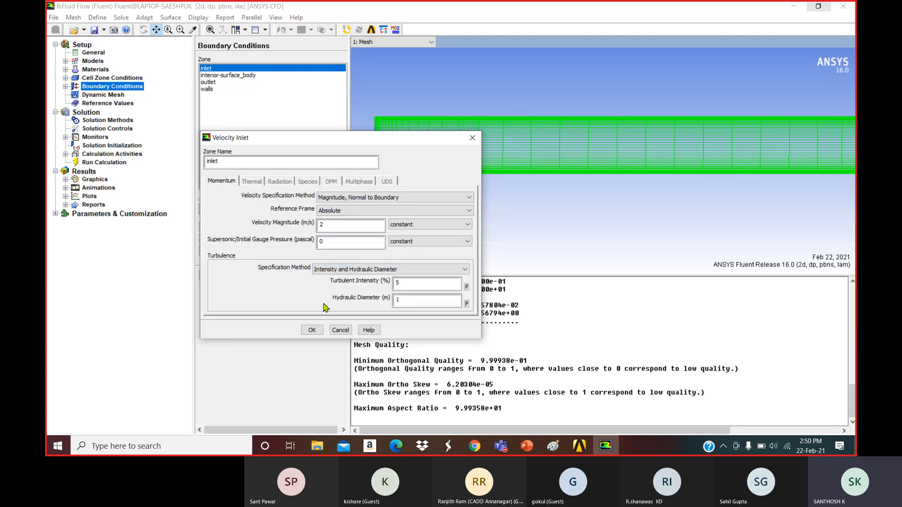
left_click_drag(318, 143, 241, 154)
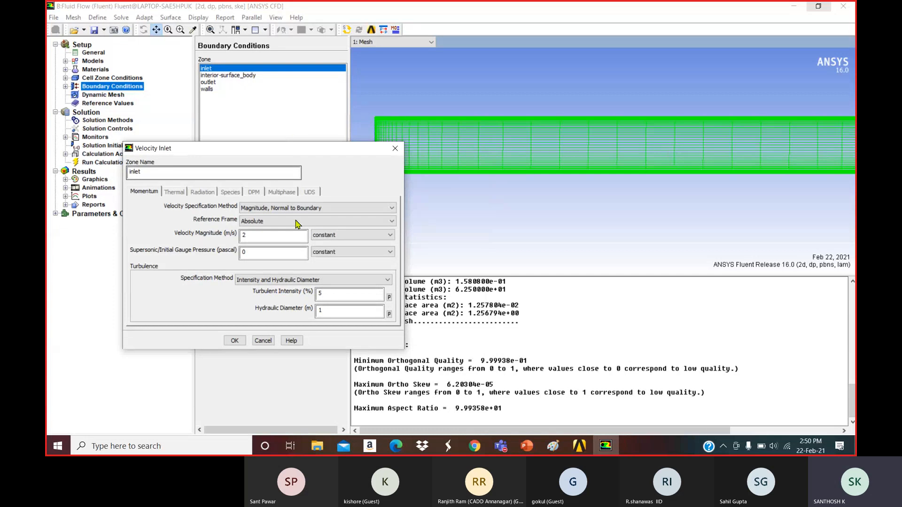
left_click_drag(382, 312, 309, 320)
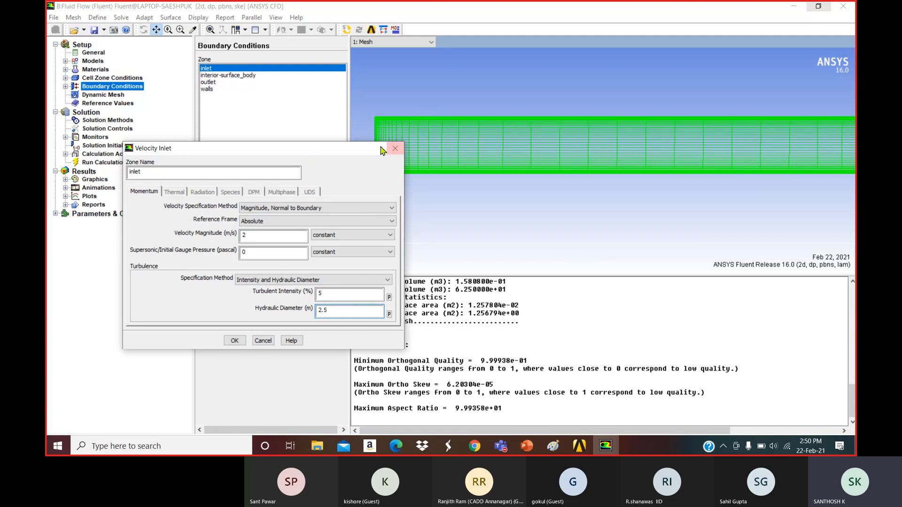
left_click_drag(355, 152, 323, 152)
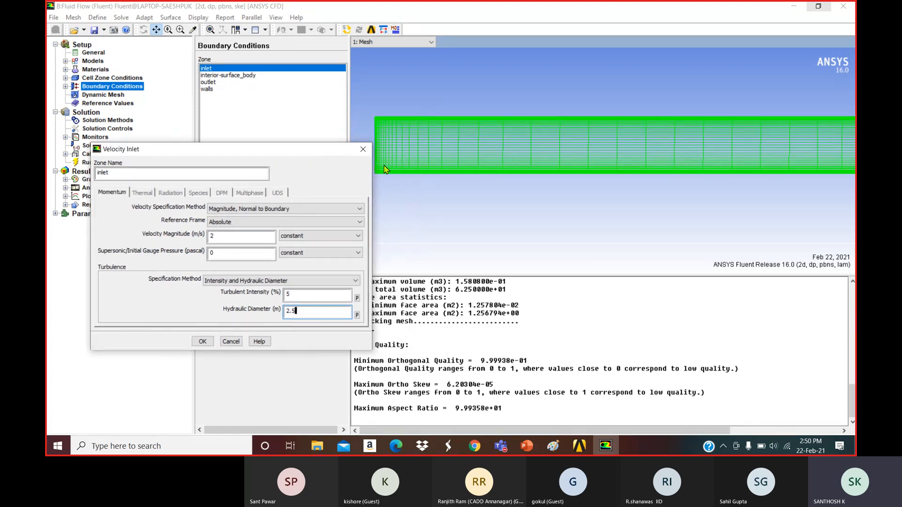
left_click(205, 343)
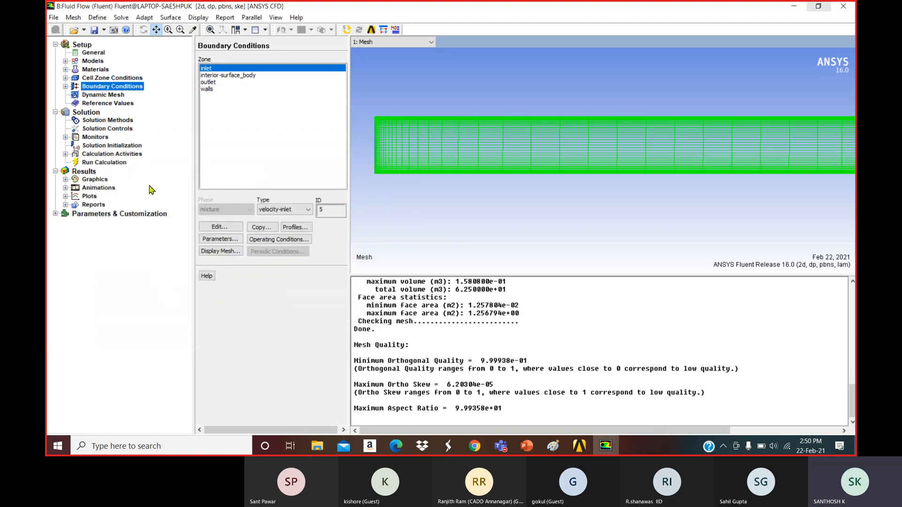
left_click(104, 95)
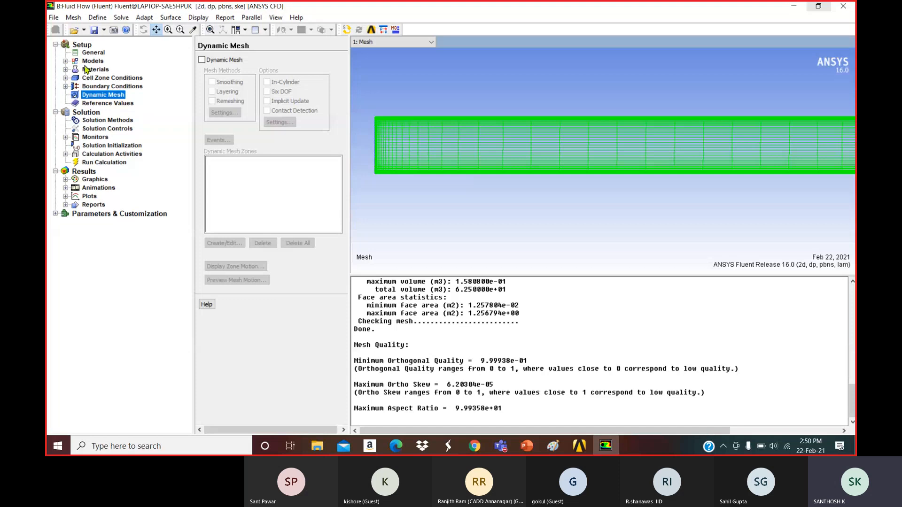
left_click(94, 103)
left_click(91, 119)
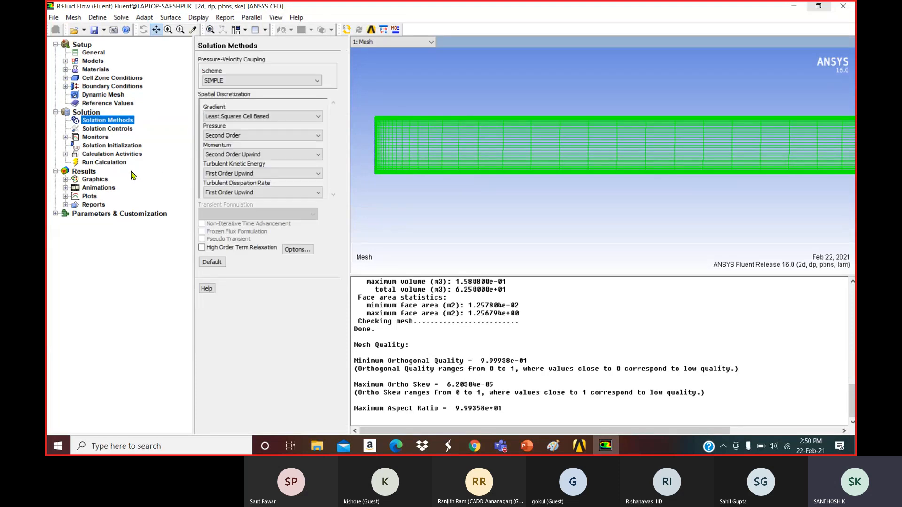
left_click(99, 129)
Create a surface monitor named walls with plotting of its history enabled.
left_click(101, 138)
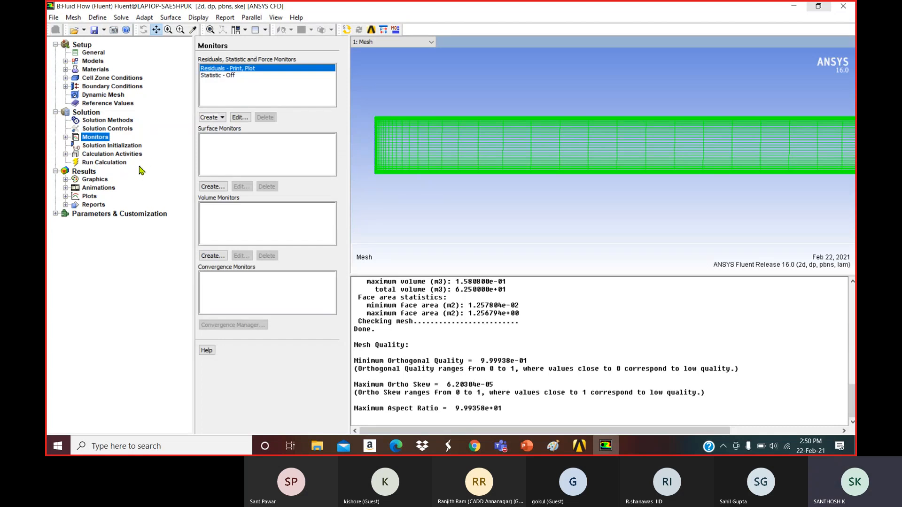
left_click(213, 187)
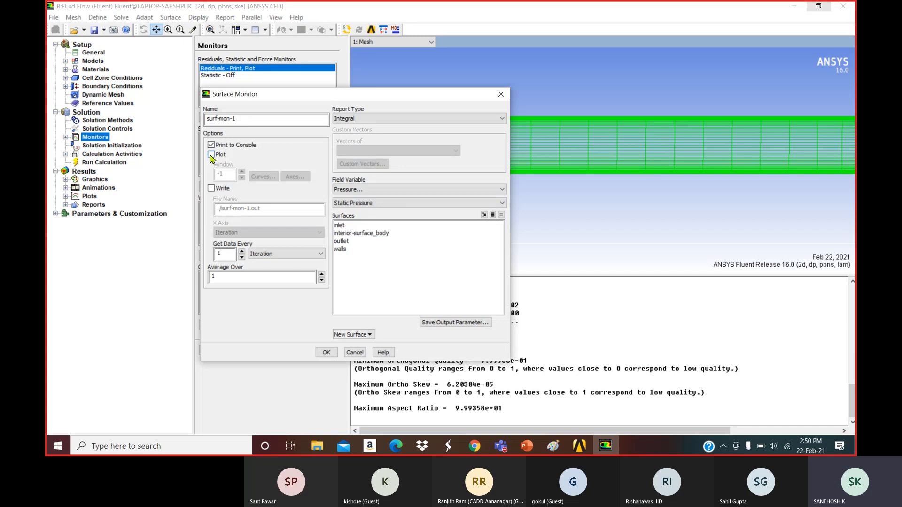
left_click(211, 155)
left_click_drag(228, 118, 166, 119)
type("w")
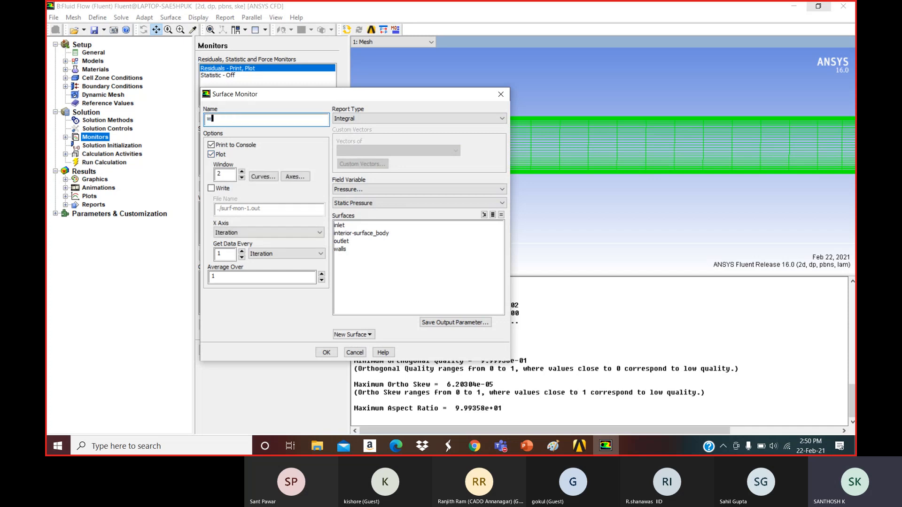
type("alls")
Set the surface monitor to report Flow Rate of Pressure Coefficient on the outlet surface, and confirm it.
left_click(341, 118)
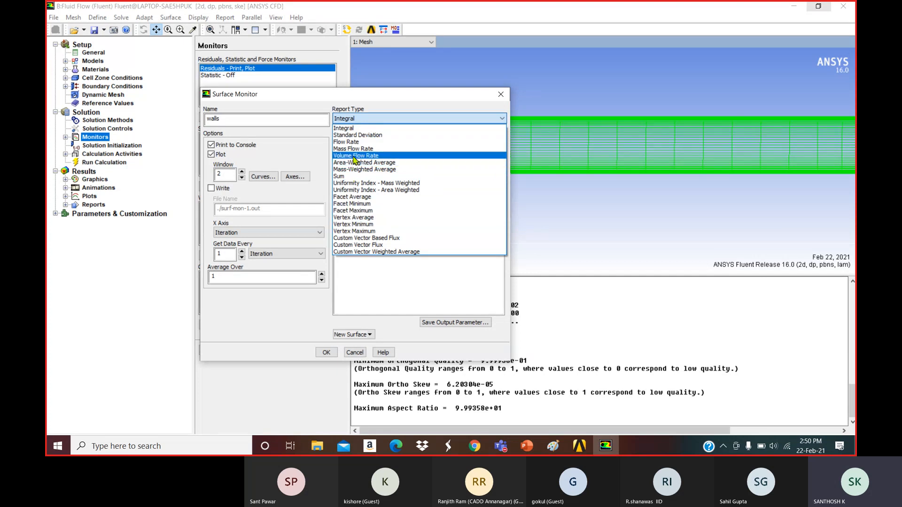
left_click(347, 142)
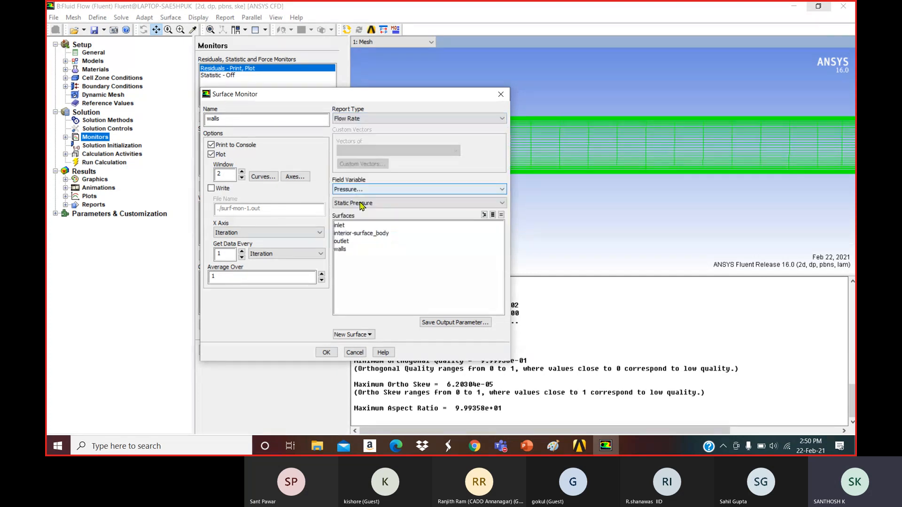
left_click(371, 190)
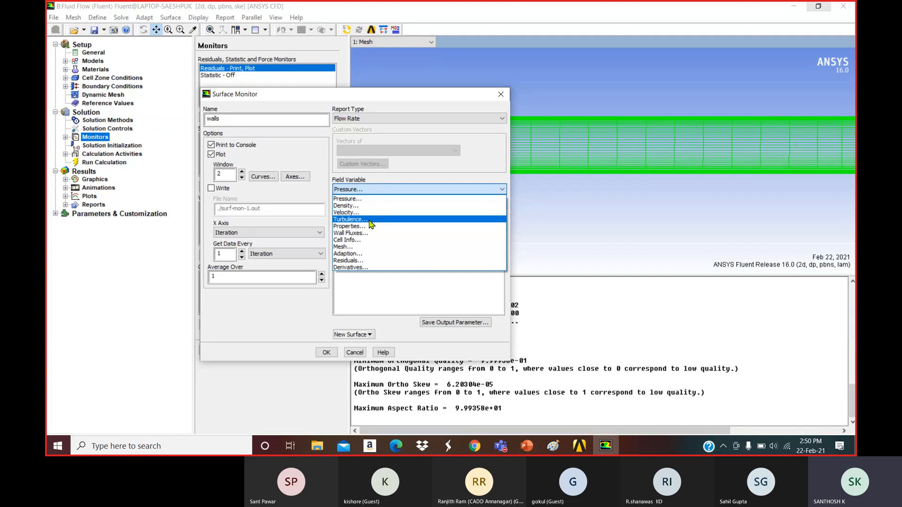
left_click(365, 199)
left_click(365, 203)
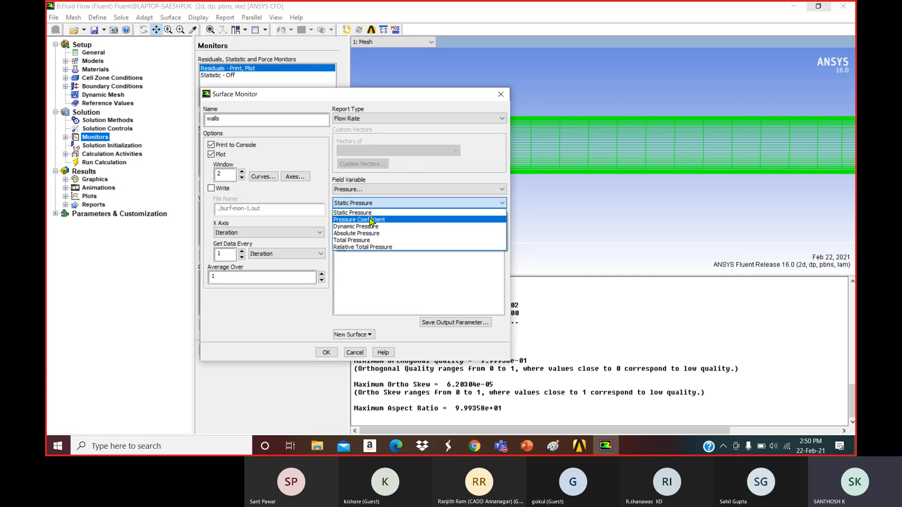
left_click(372, 219)
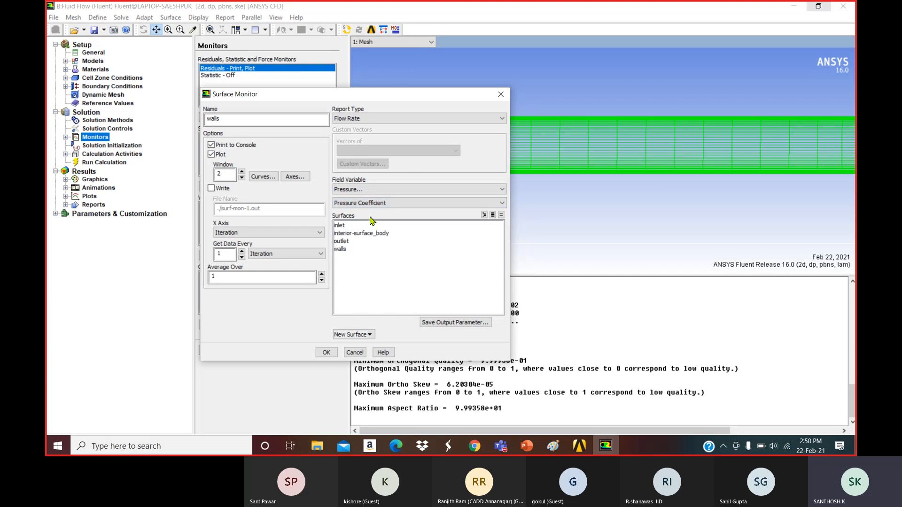
left_click(348, 242)
left_click(326, 352)
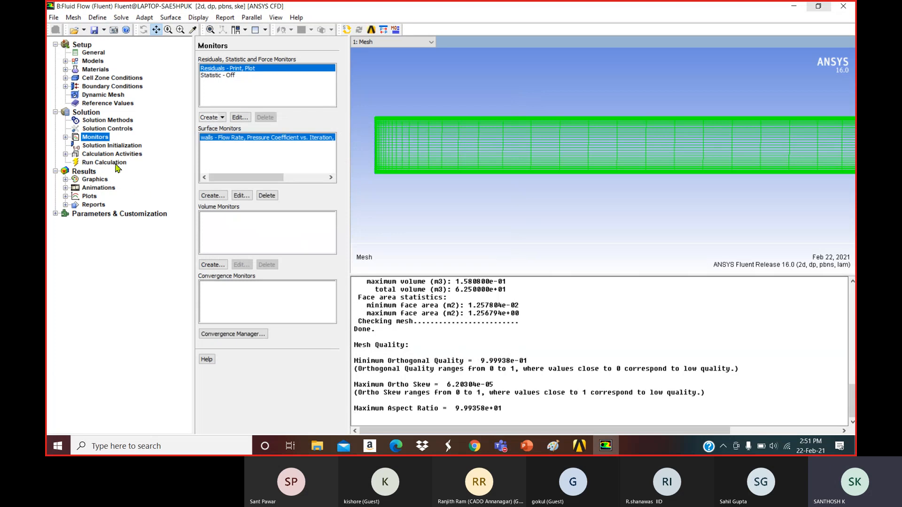
Initialize the solution with Hybrid Initialization and start the calculation with 300 iterations.
left_click(112, 146)
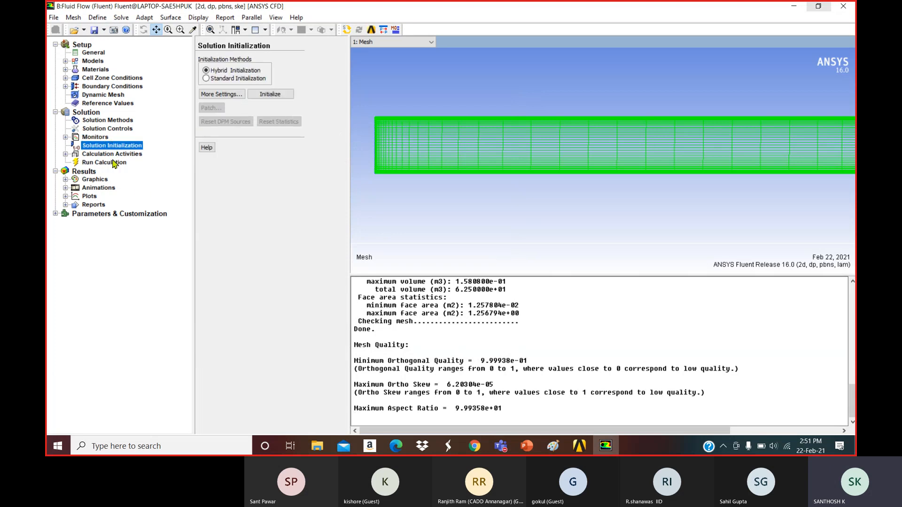
left_click(272, 97)
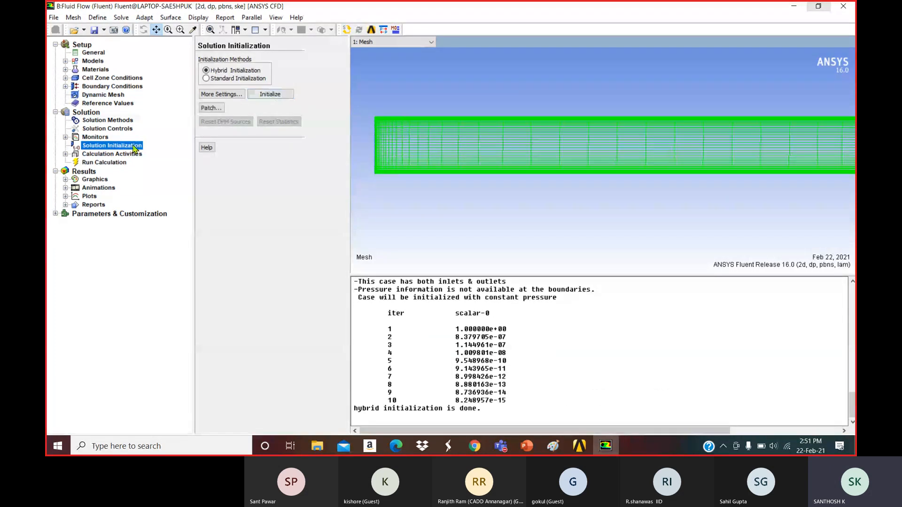
left_click(118, 161)
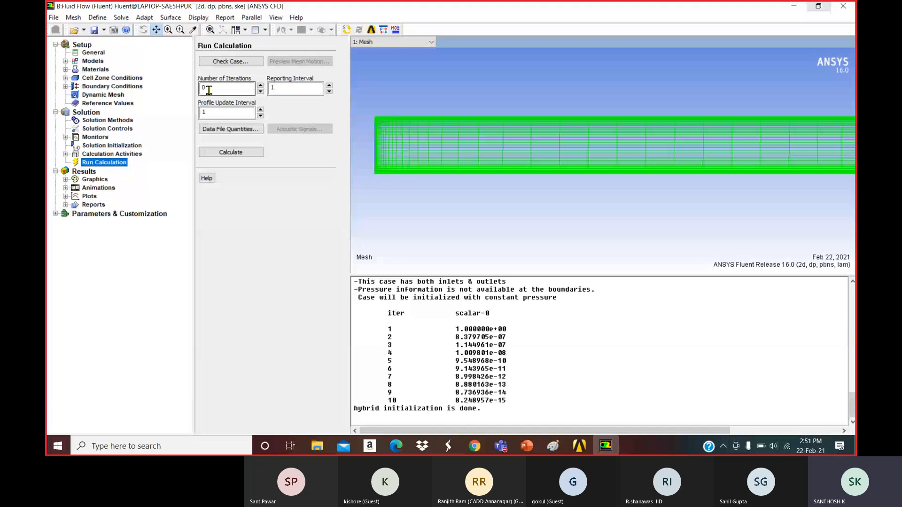
type("300")
left_click(236, 155)
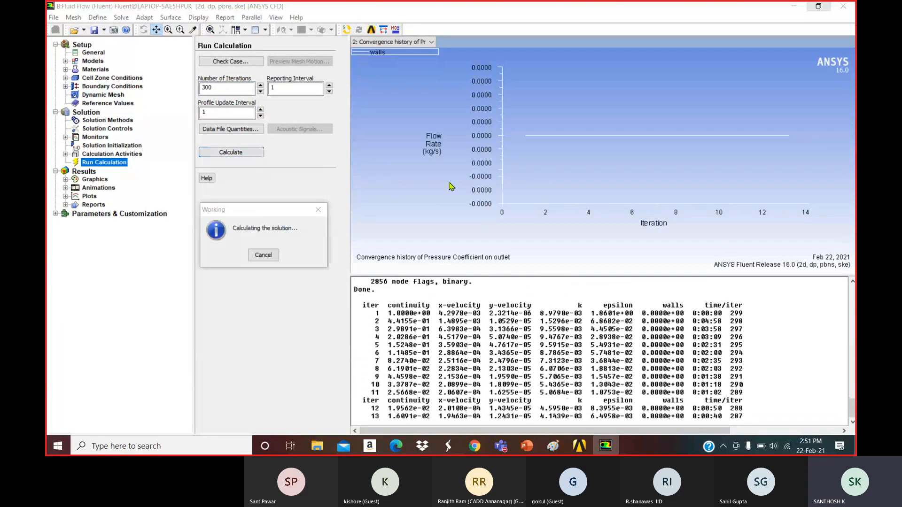
View the Scaled Residuals plot for the calculation and dismiss the completion notice.
left_click(394, 42)
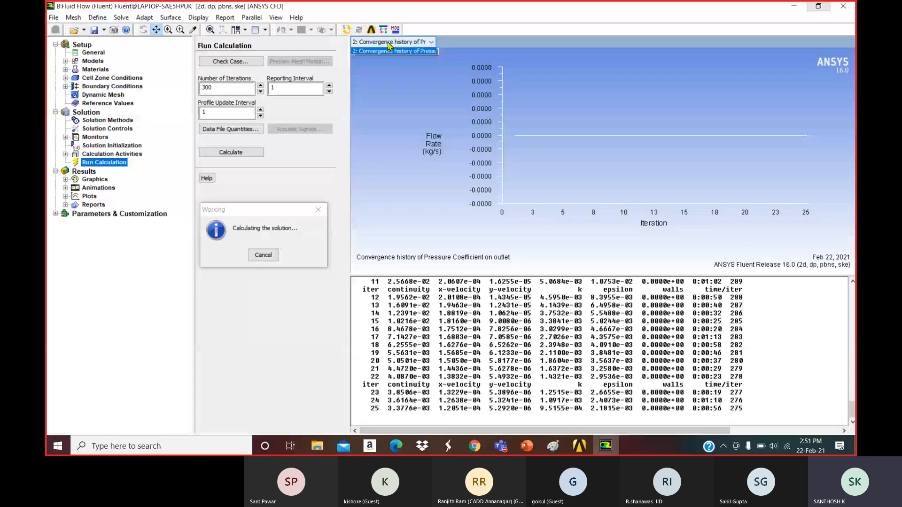
left_click(378, 51)
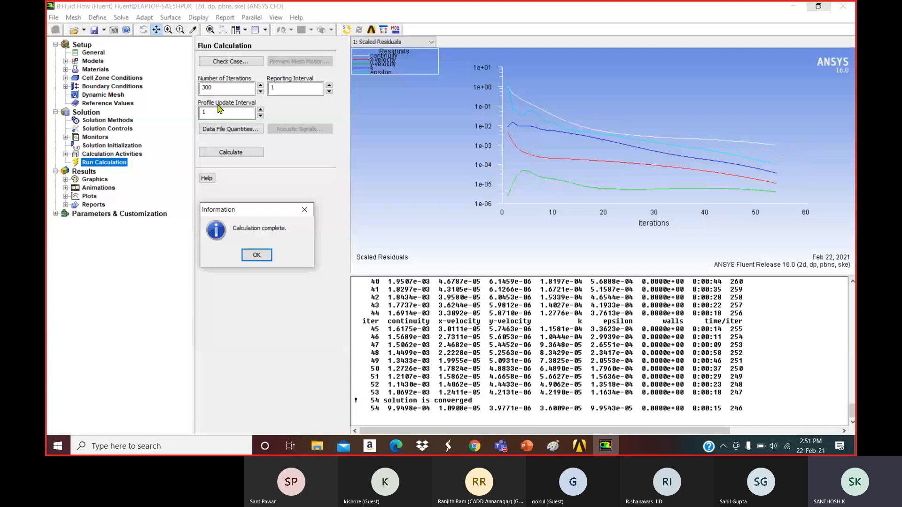
left_click_drag(217, 88, 193, 92)
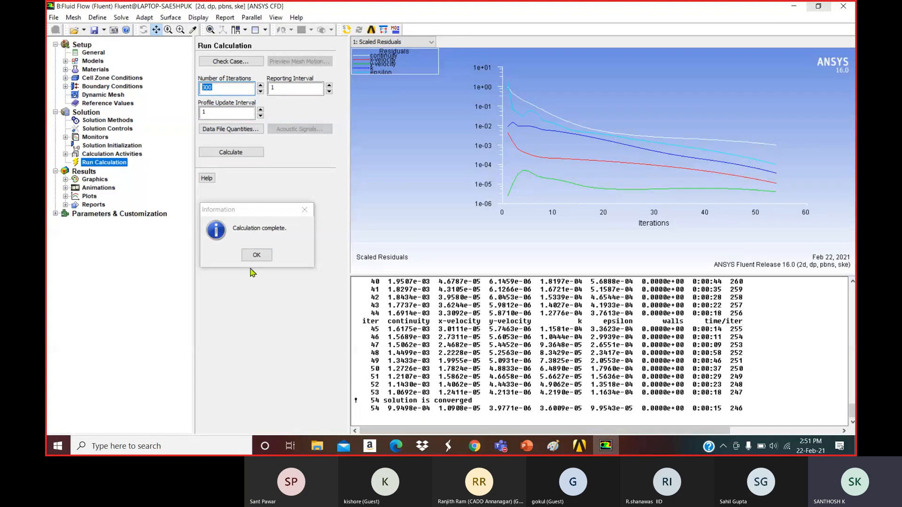
left_click(257, 255)
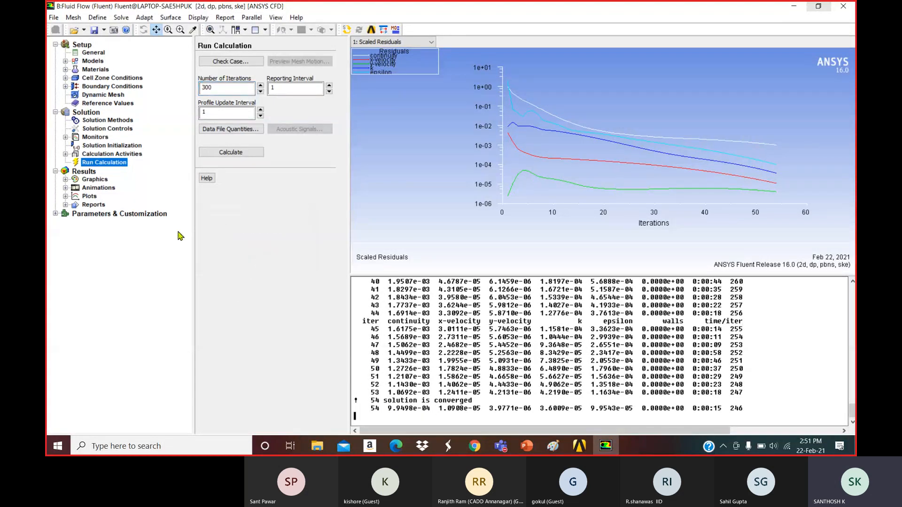
Display filled Static Pressure contours of the pipe flow and bring the contour plot into full view.
left_click(100, 180)
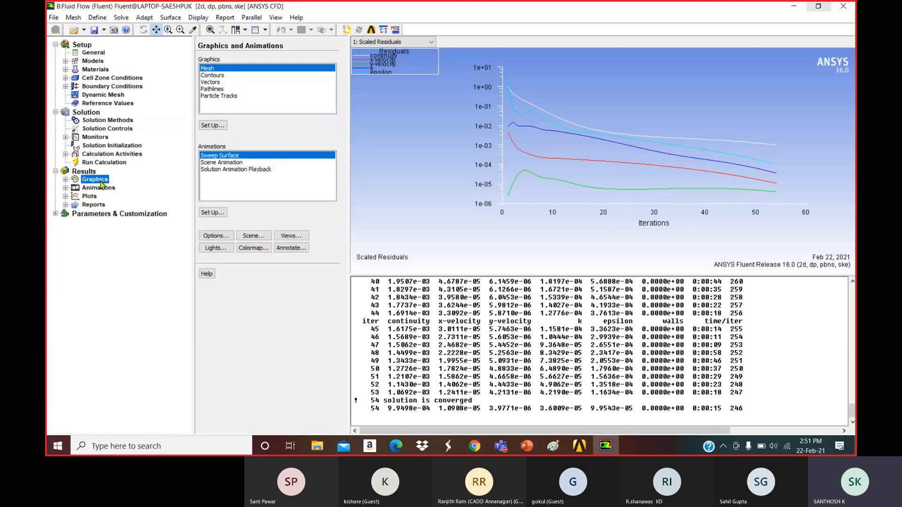
left_click(213, 75)
left_click(214, 126)
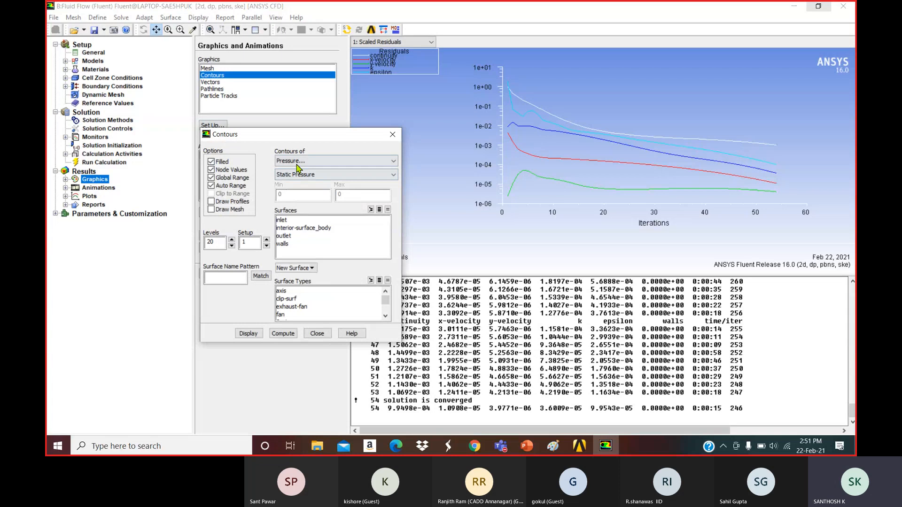
left_click(248, 333)
left_click(385, 41)
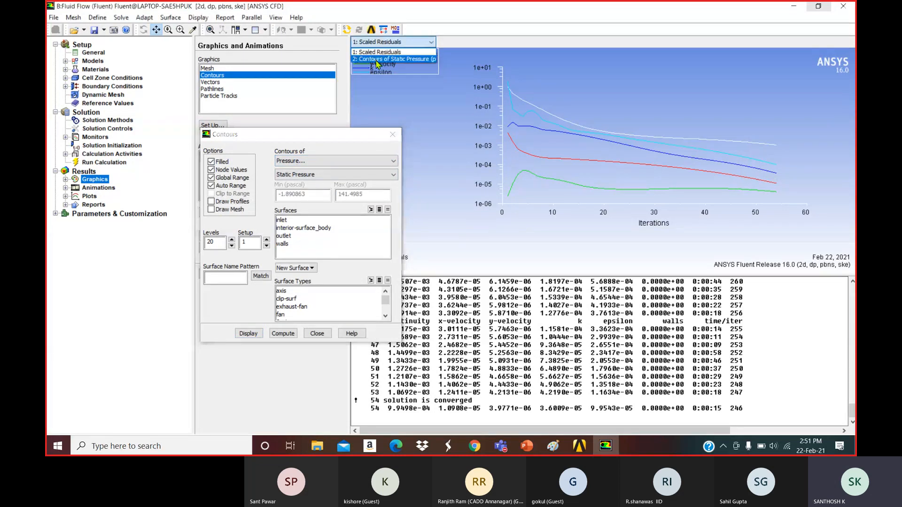
left_click(380, 56)
left_click_drag(497, 133, 735, 179)
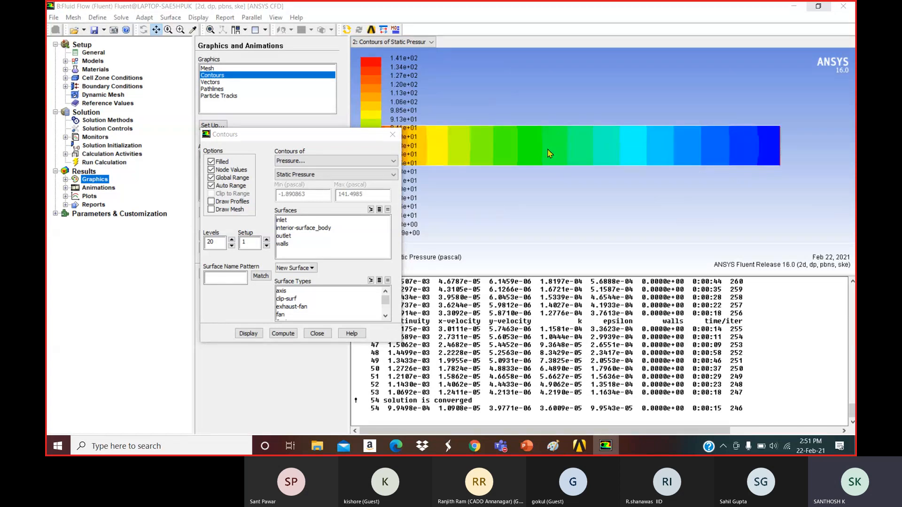
left_click_drag(548, 149, 599, 140)
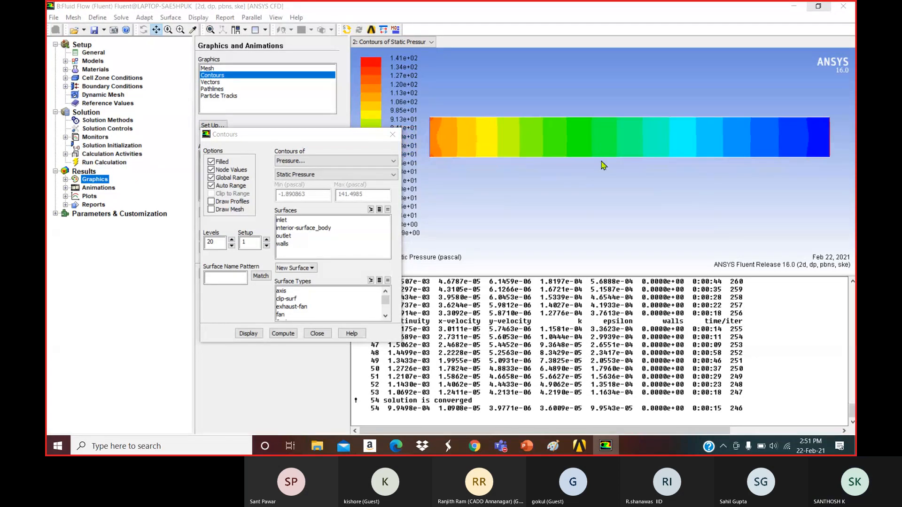
Display filled contours of Velocity Magnitude along the pipe.
left_click(314, 162)
left_click(306, 186)
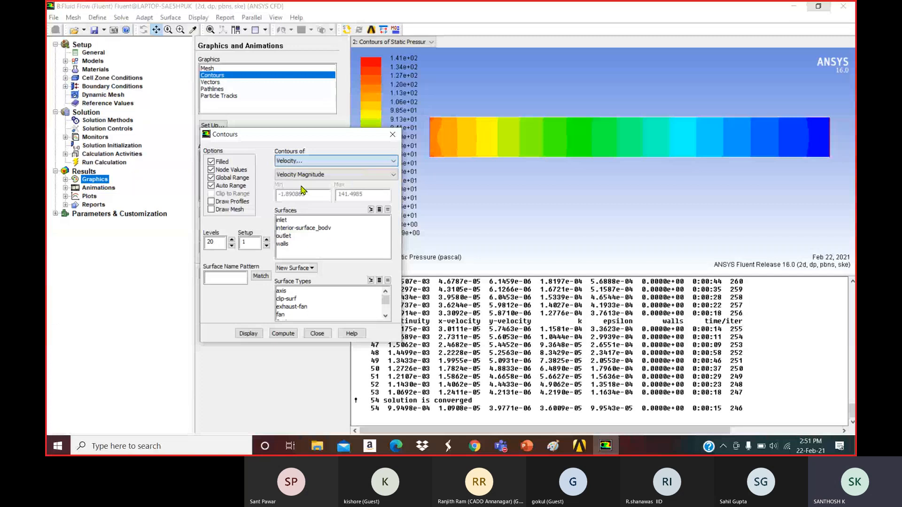
left_click(249, 334)
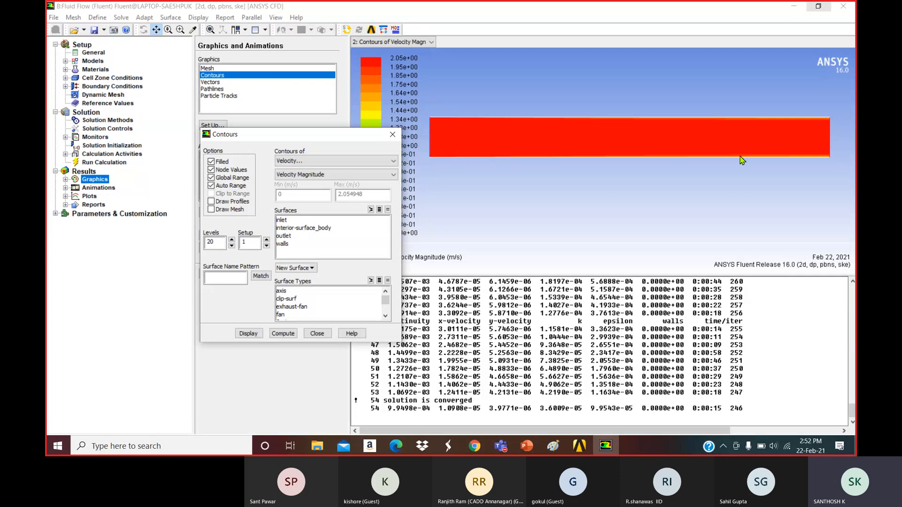
Display the turbulence contours of the pipe flow, first Turbulent Kinetic Energy (k) and after that Turbulent Intensity.
left_click(319, 162)
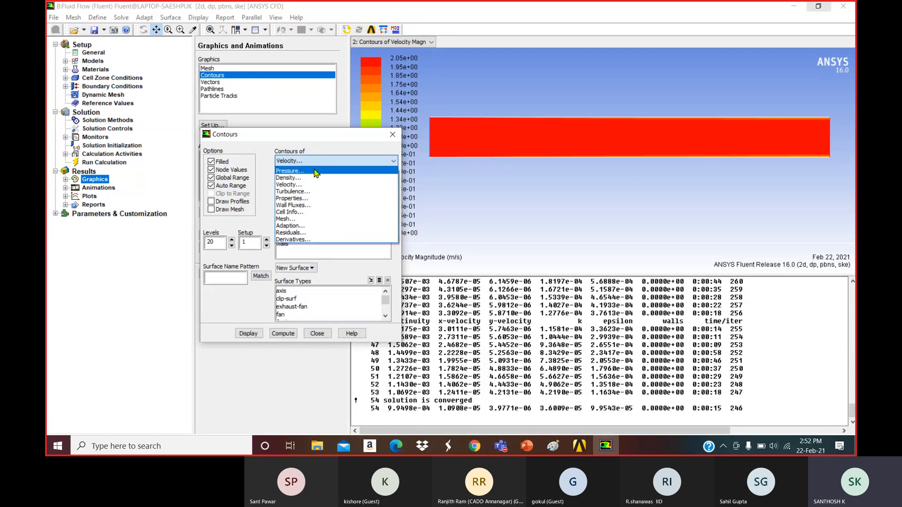
left_click(306, 191)
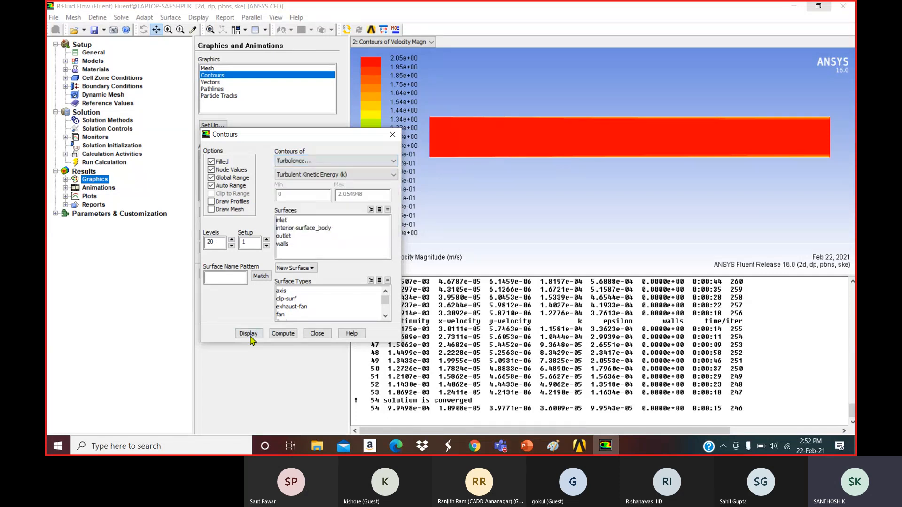
left_click(247, 332)
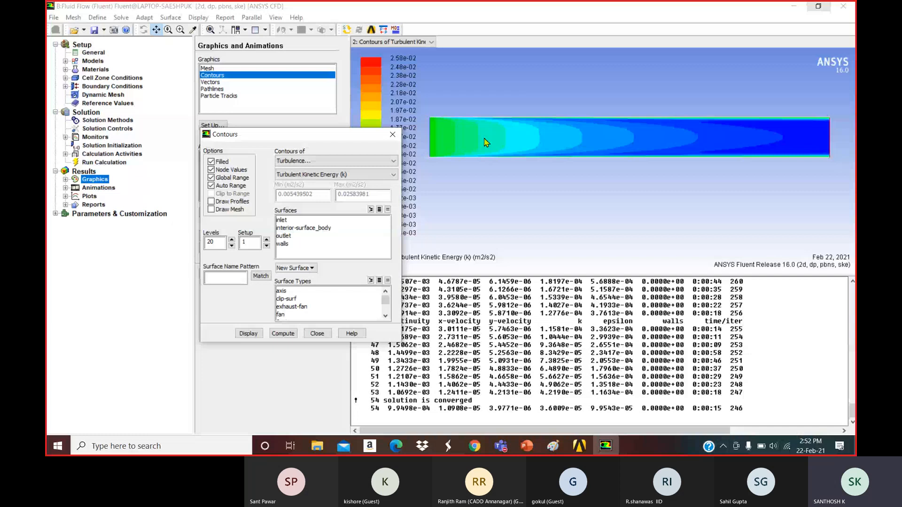
left_click(333, 175)
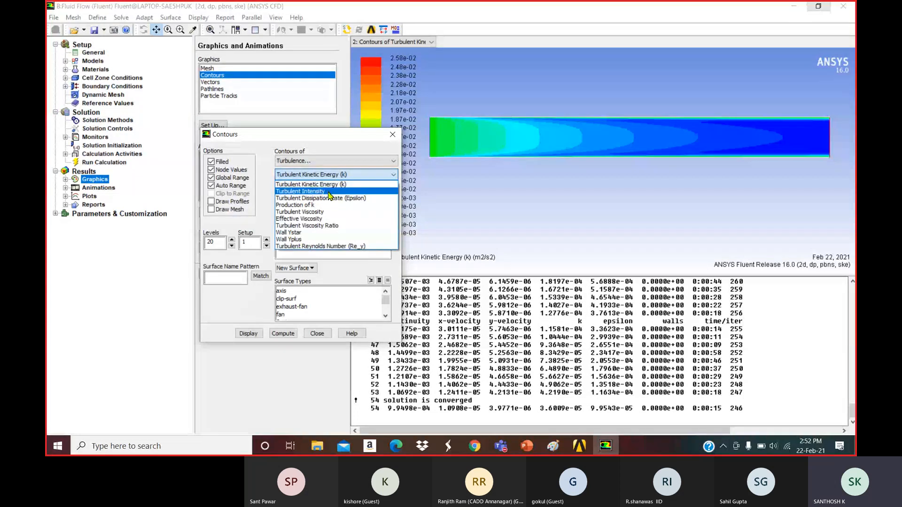
left_click(328, 193)
left_click(248, 333)
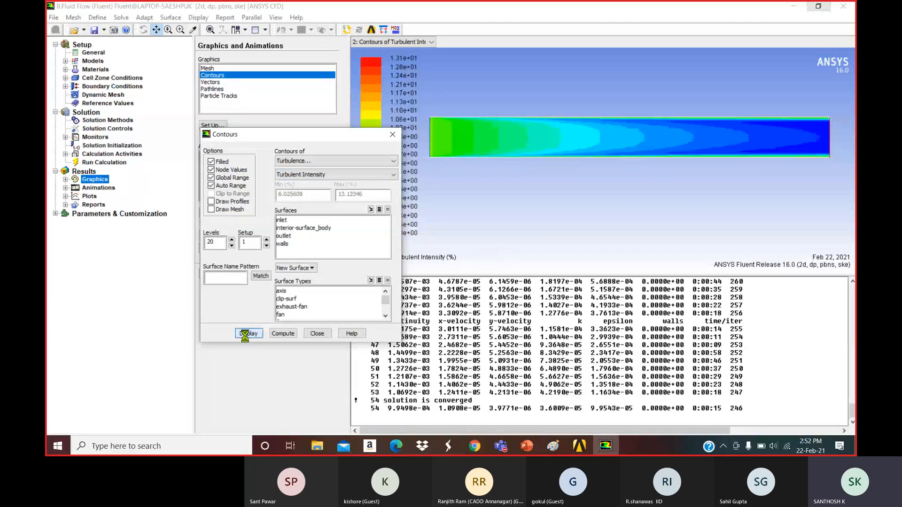
Display the Static Pressure contours again and move the contour settings dialog clear of the plot's colour legend.
left_click(308, 160)
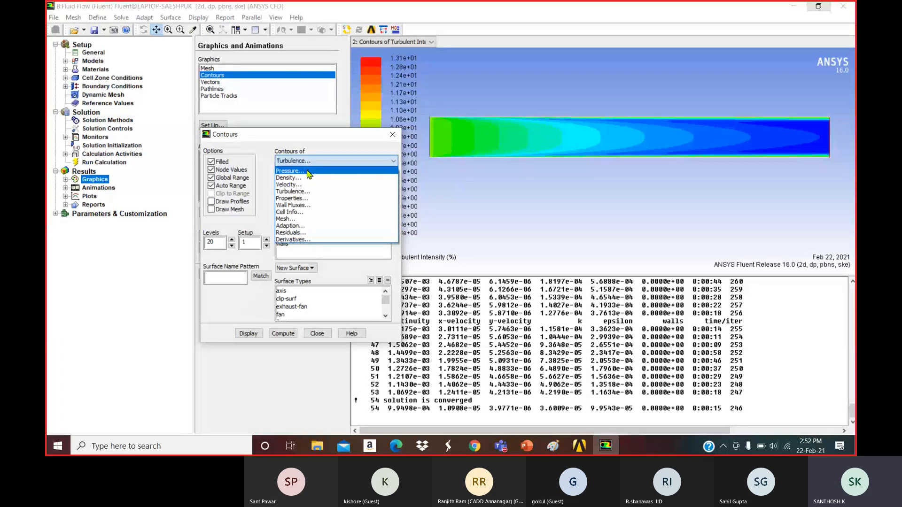
left_click(309, 171)
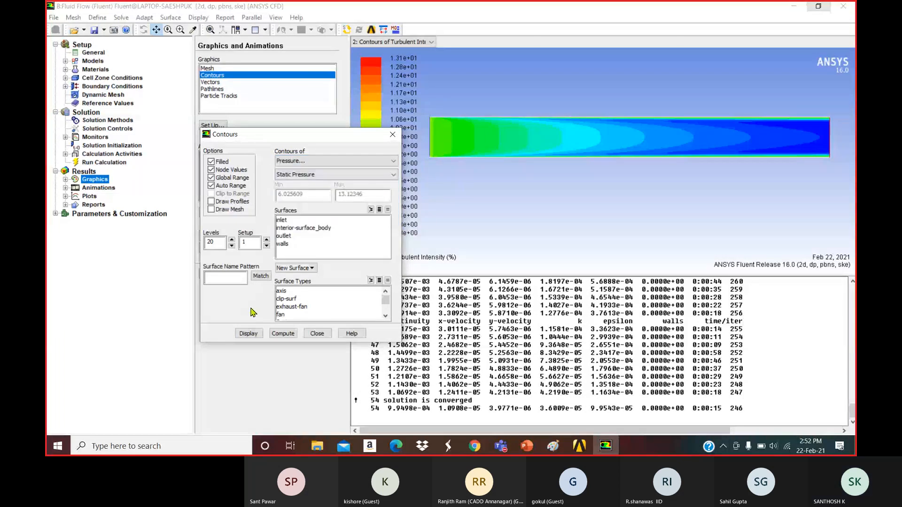
left_click(247, 333)
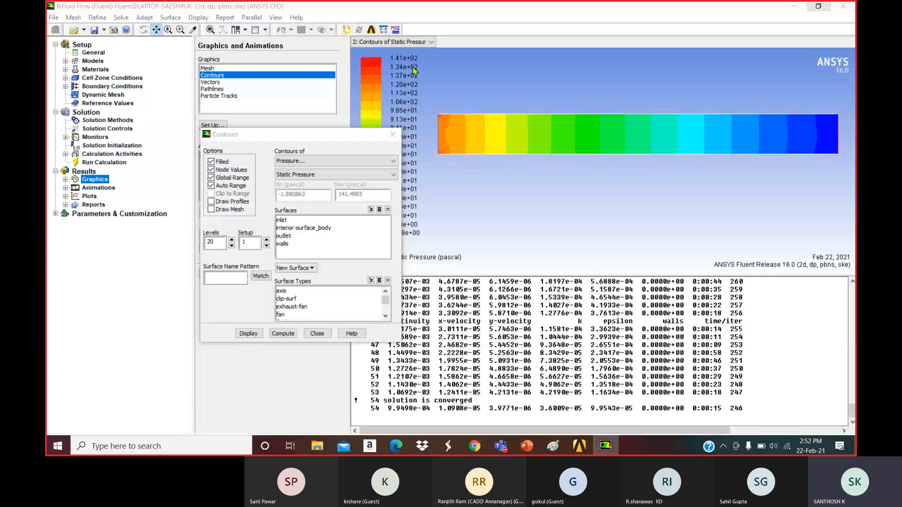
left_click_drag(379, 128, 348, 125)
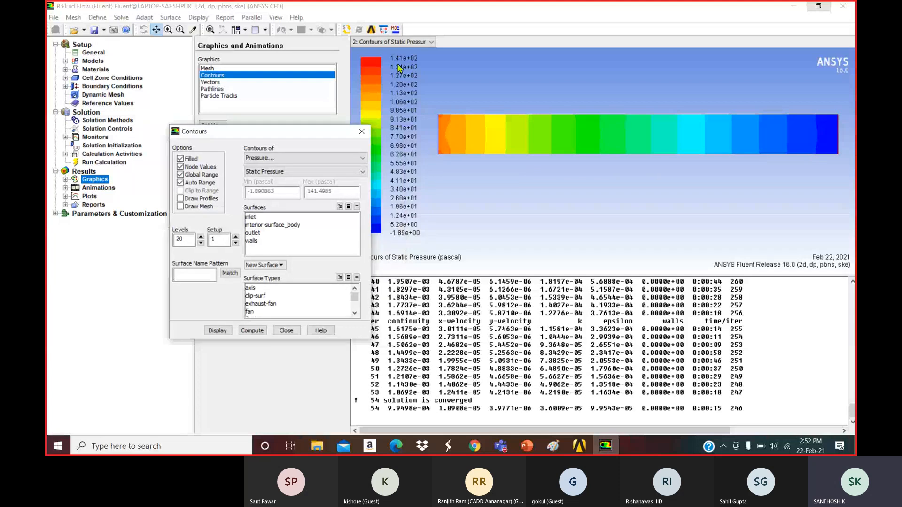
Close the Fluent session, open the Results of Fluid Flow system B in CFD-Post, and face the pipe along the Z axis.
left_click(362, 133)
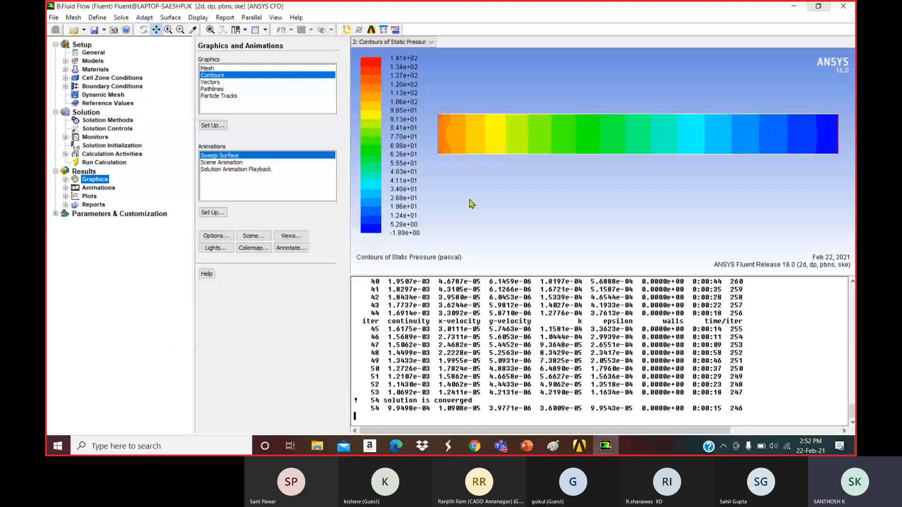
left_click(841, 9)
left_click(233, 258)
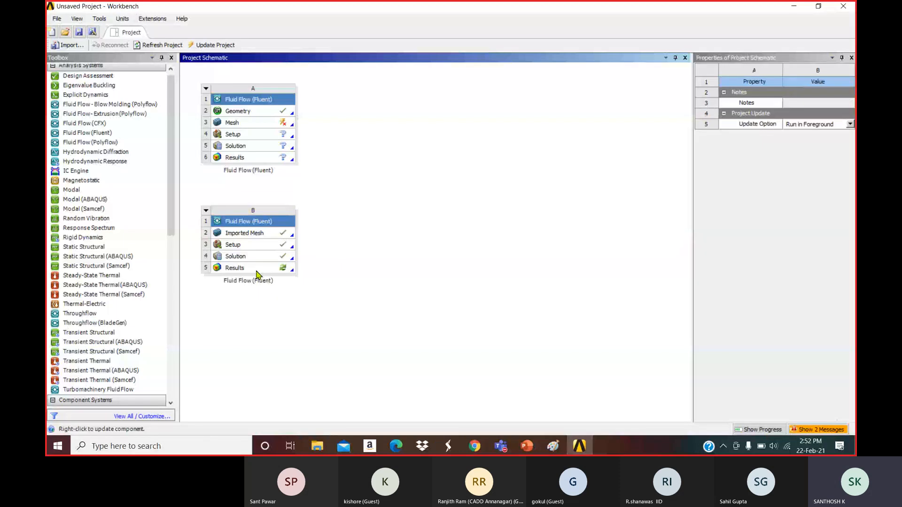
left_click(256, 270)
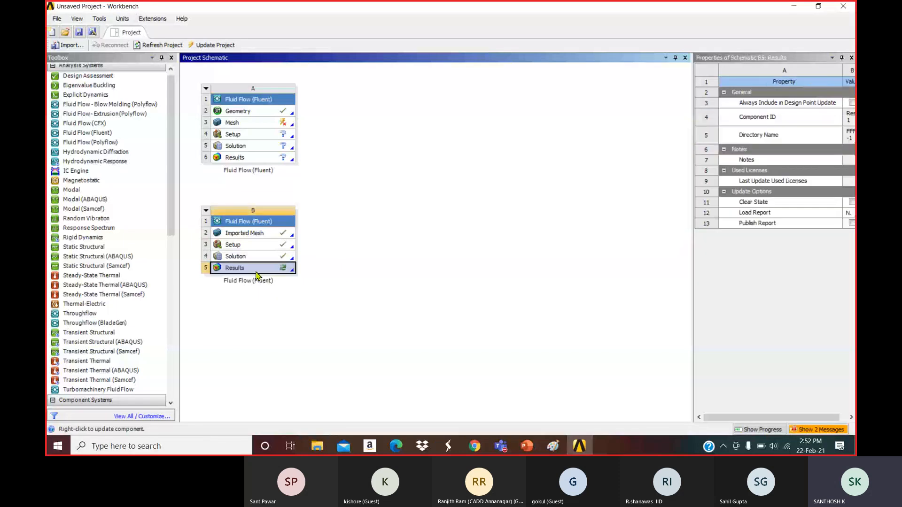
double_click(257, 272)
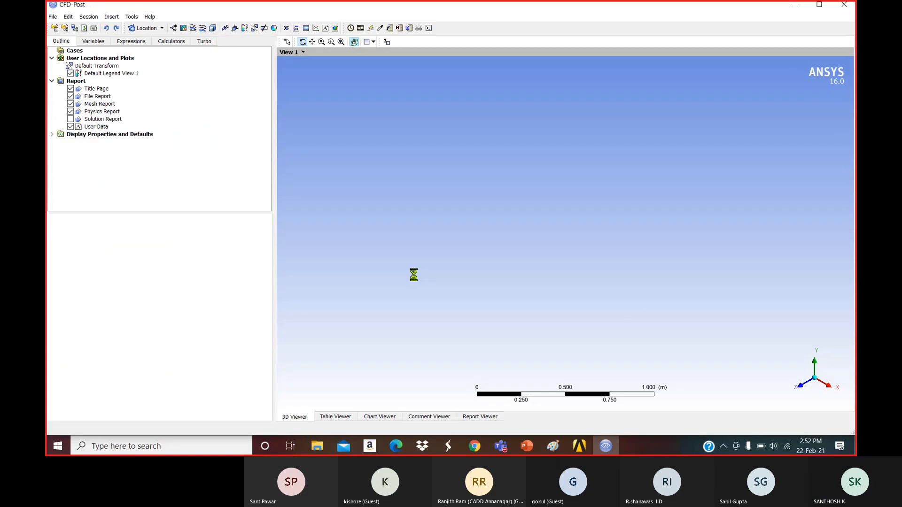
left_click(804, 387)
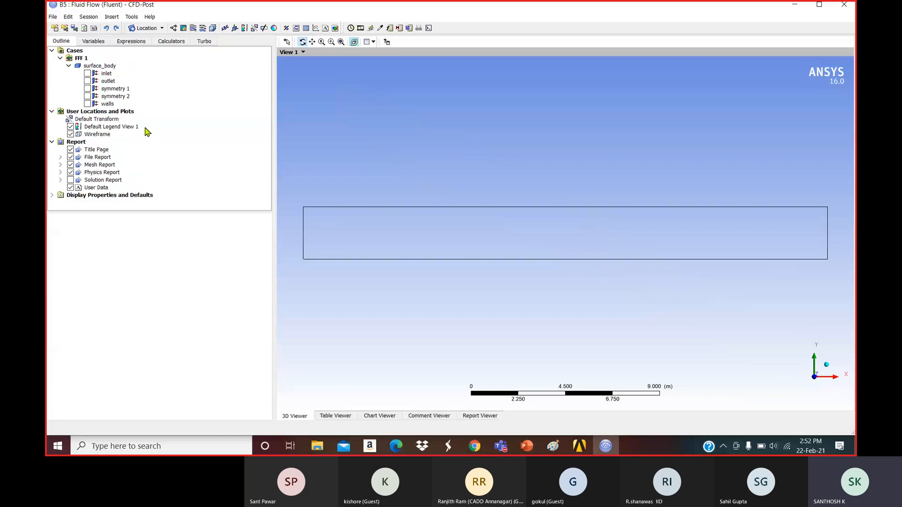
Display the symmetry 1 surface and insert a Pressure contour named Contour 1 on the inlet location.
left_click(87, 89)
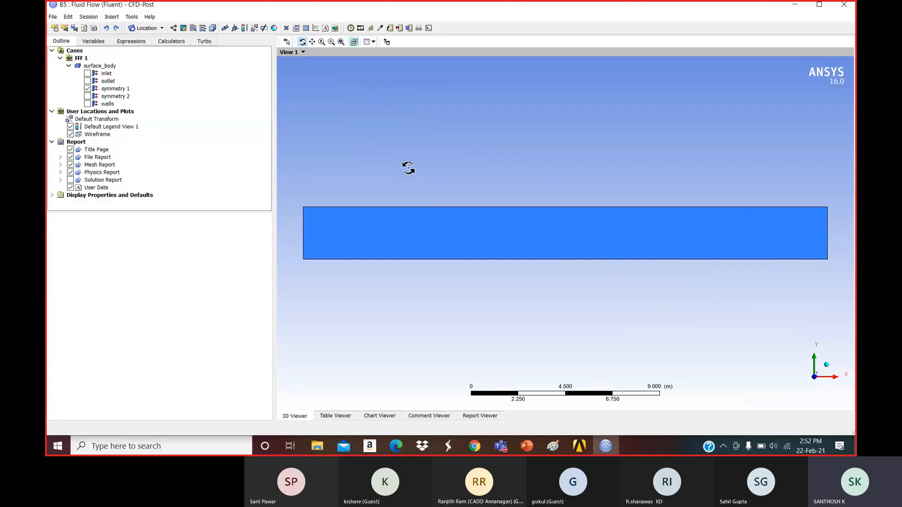
left_click(184, 28)
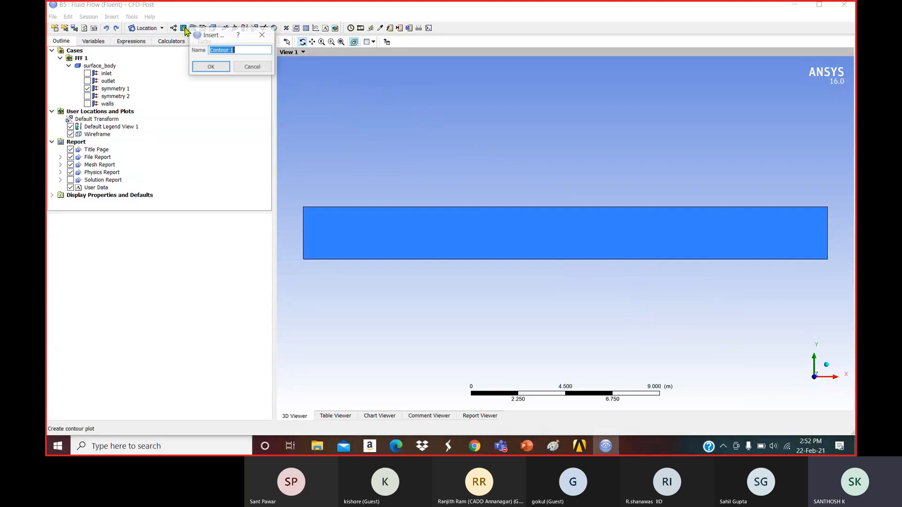
left_click(209, 69)
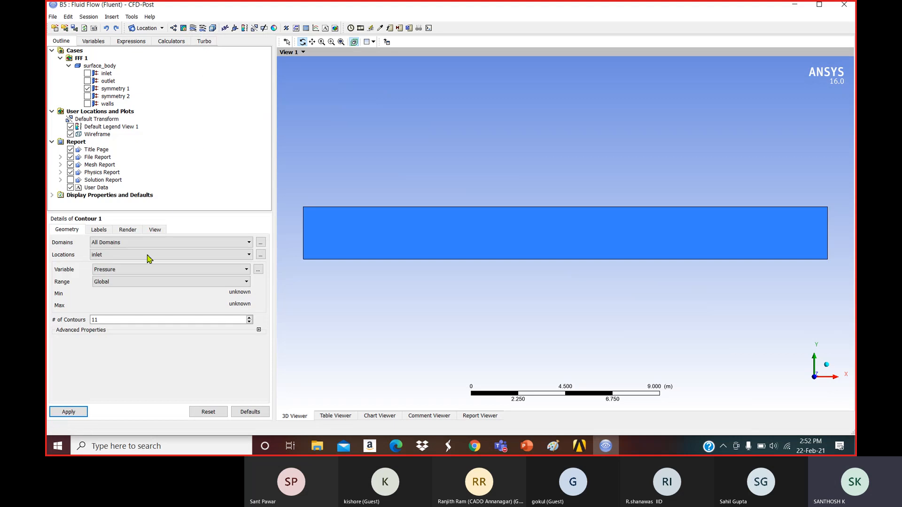
left_click(122, 270)
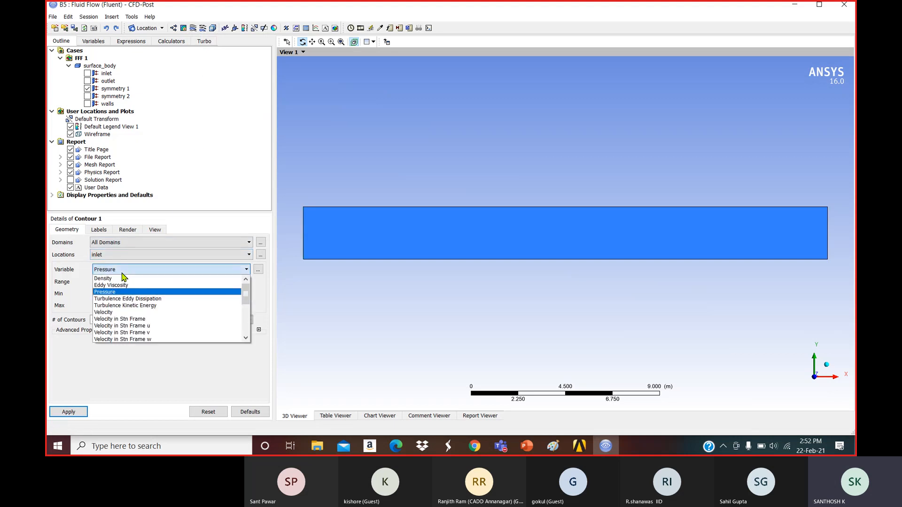
left_click(112, 291)
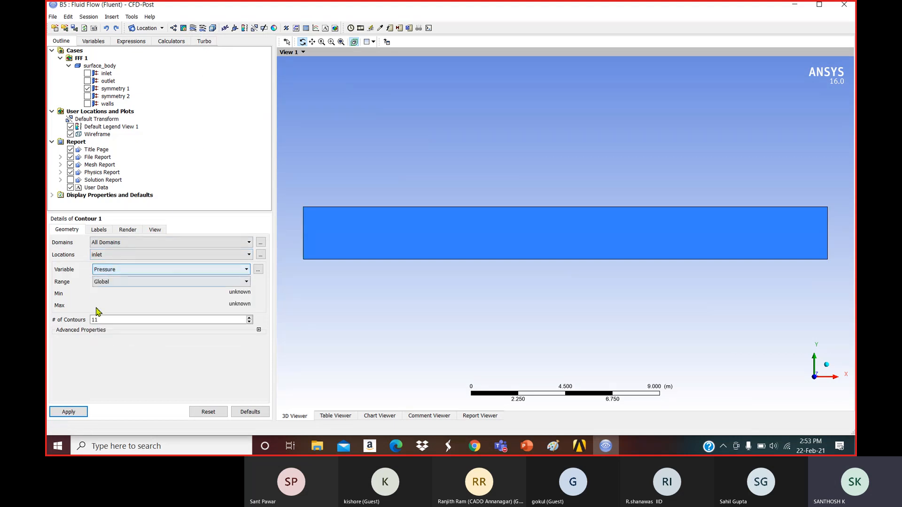
left_click(69, 411)
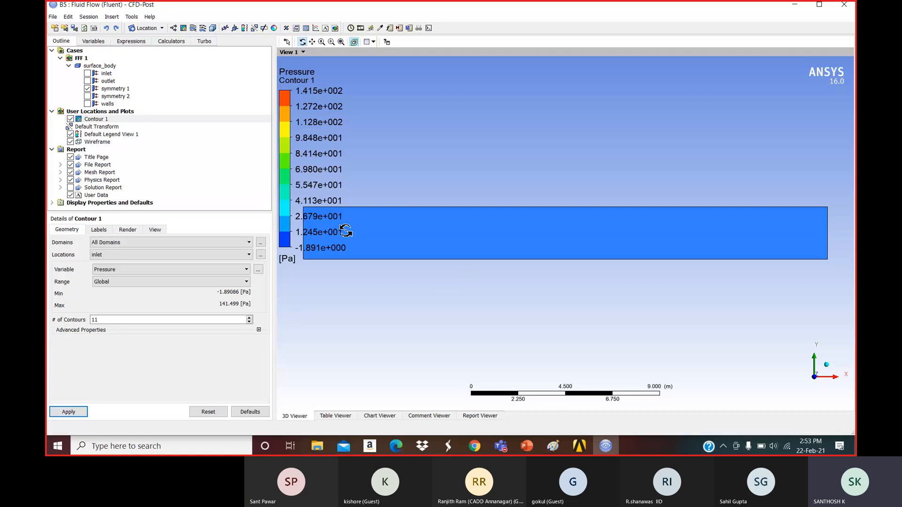
Display the symmetry 2 and walls surfaces for comparison, keep All Domains selected, and return to showing only symmetry 1 in front view.
left_click(88, 88)
left_click(88, 96)
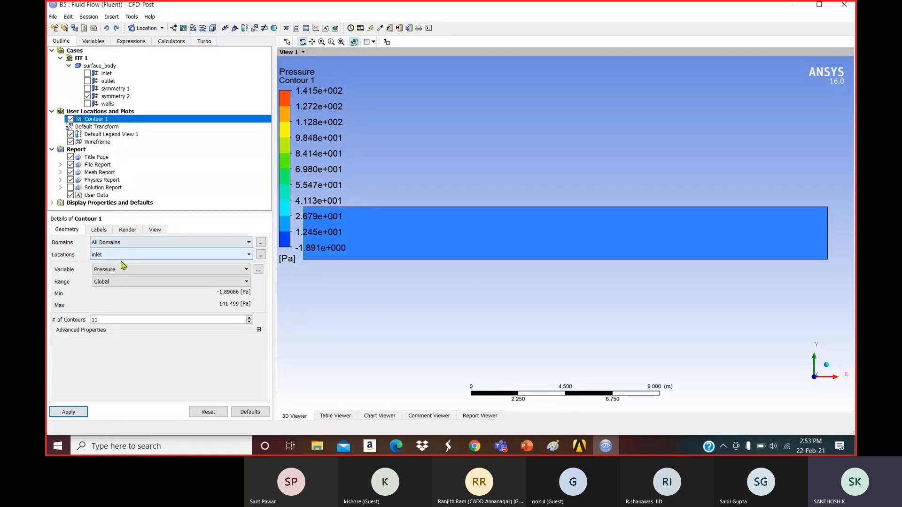
left_click(118, 244)
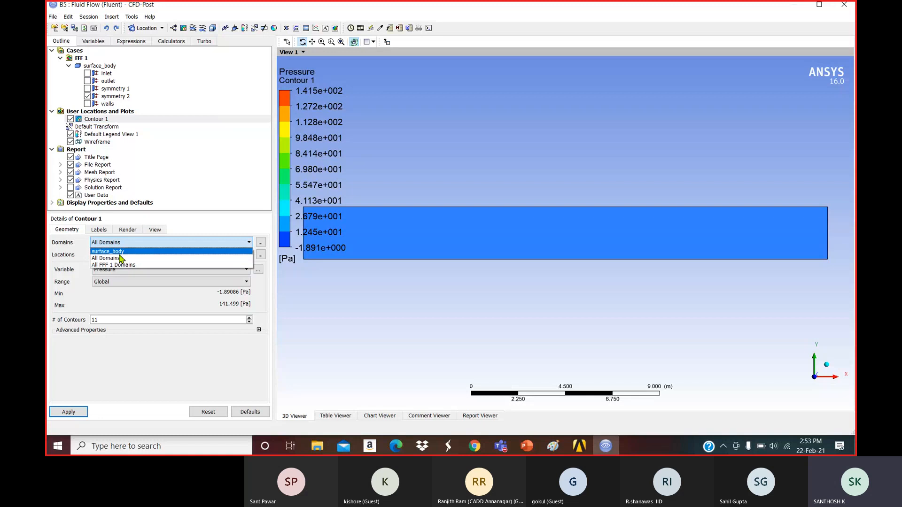
left_click(121, 257)
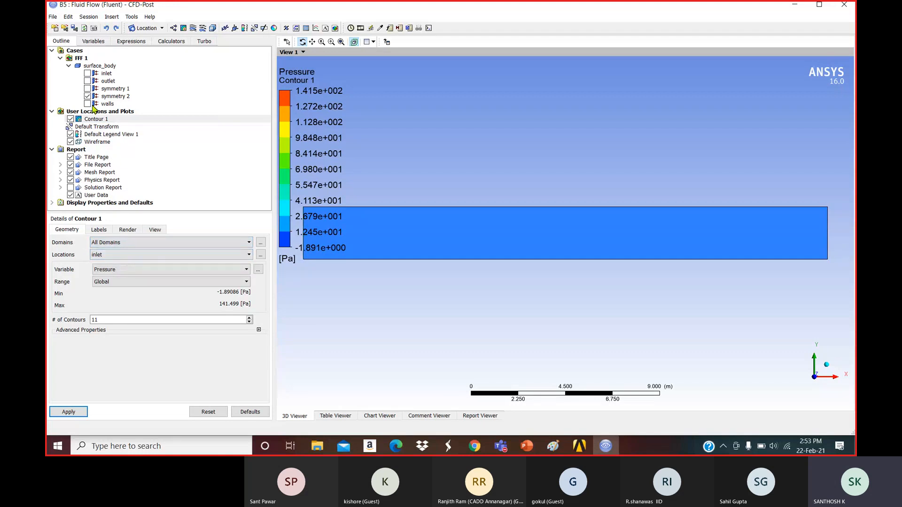
left_click(86, 105)
left_click(87, 104)
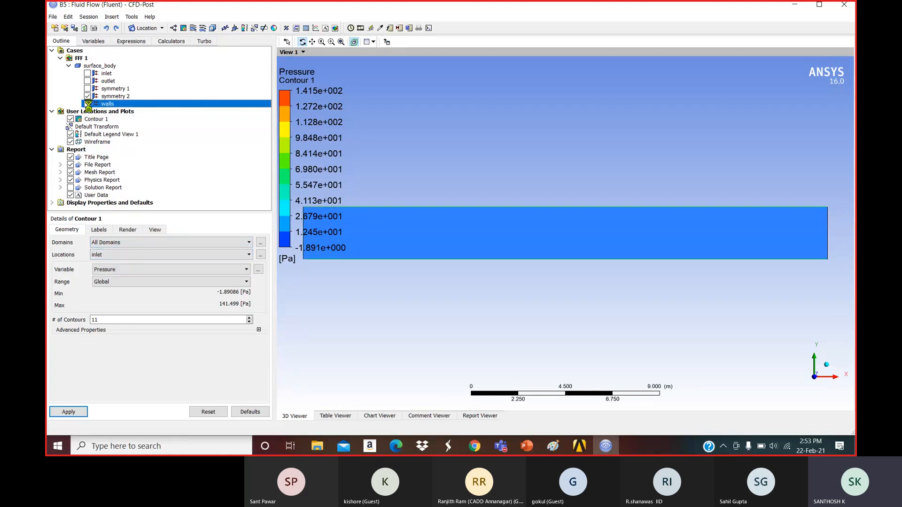
left_click_drag(491, 156, 560, 191)
left_click(88, 103)
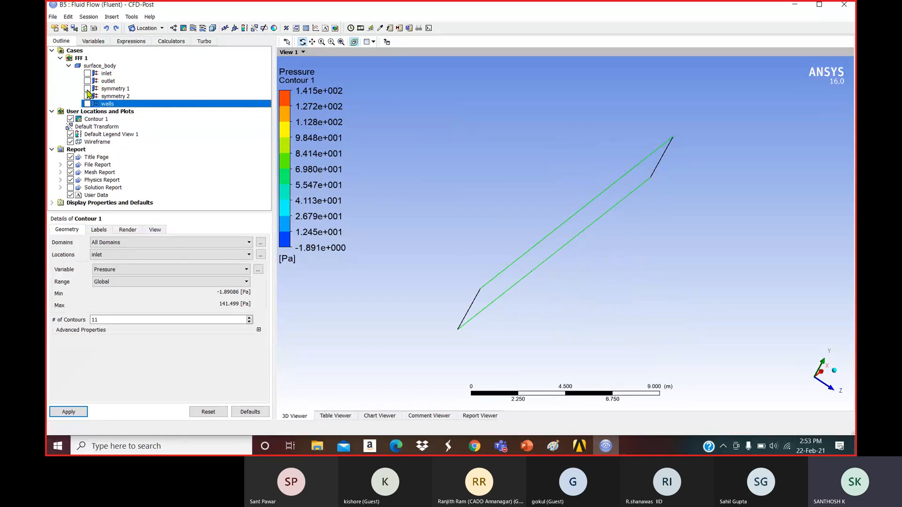
left_click(88, 89)
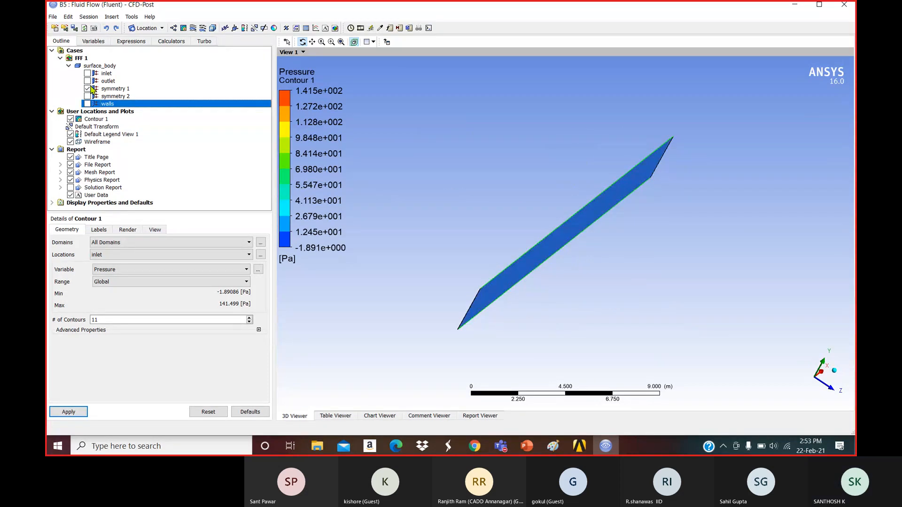
left_click(832, 388)
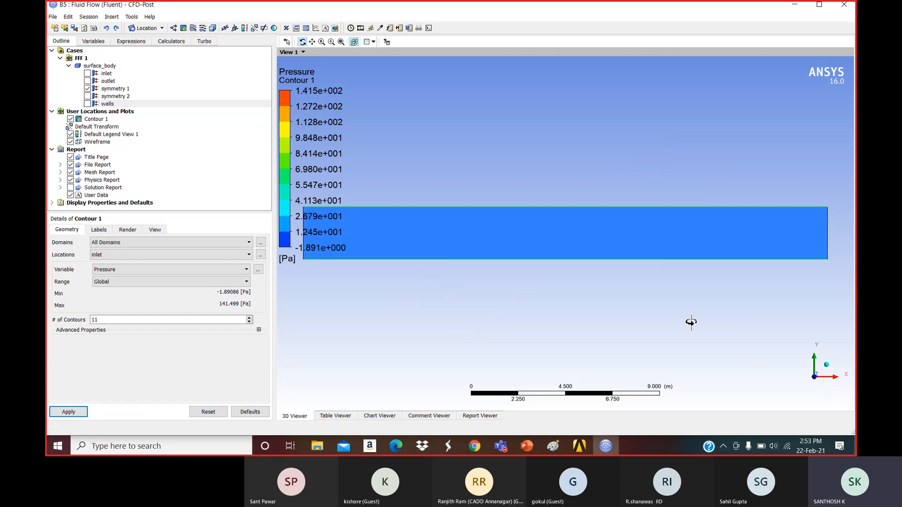
Set the location of Contour 1 to symmetry 1, apply the pressure contours, and bring the whole pipe into front view.
left_click_drag(524, 195, 603, 186)
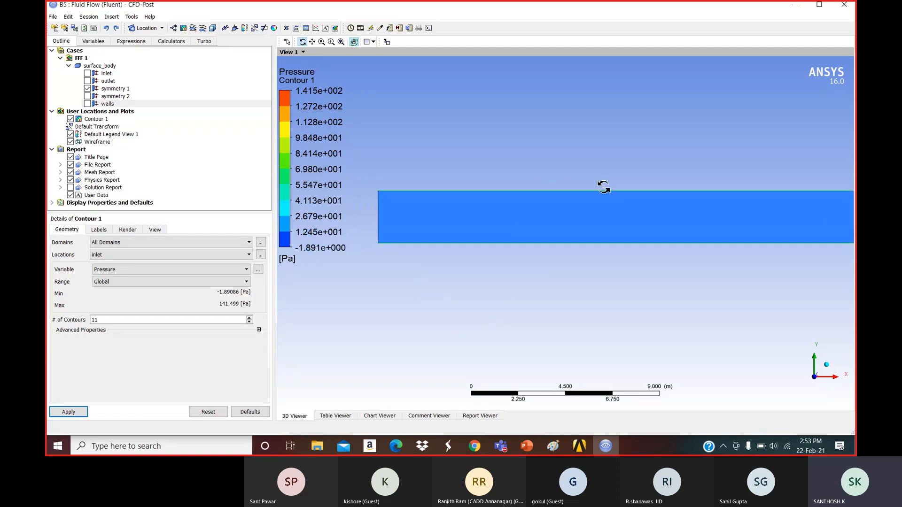
left_click(144, 255)
left_click(140, 277)
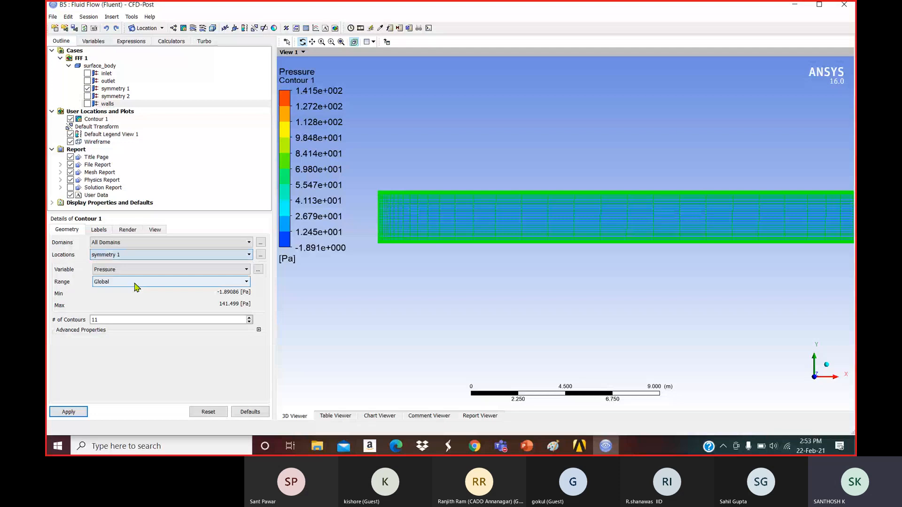
left_click(65, 412)
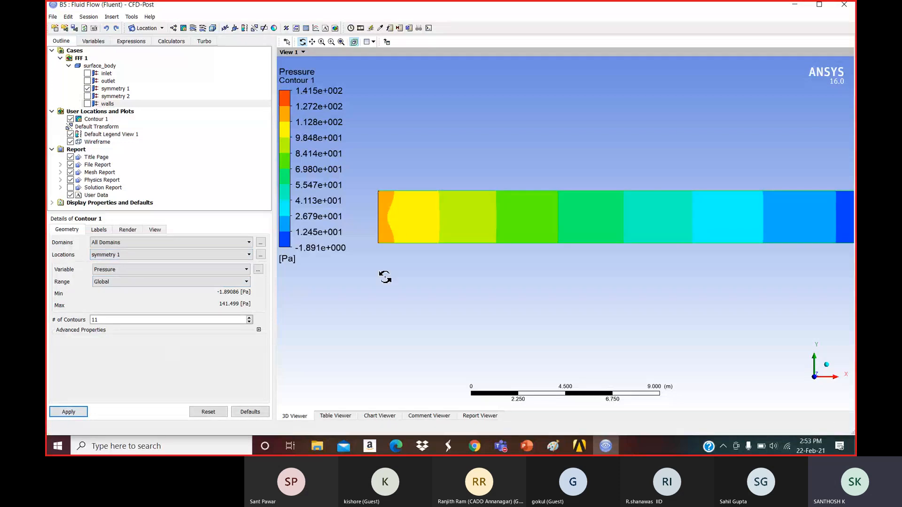
left_click_drag(568, 239, 569, 243)
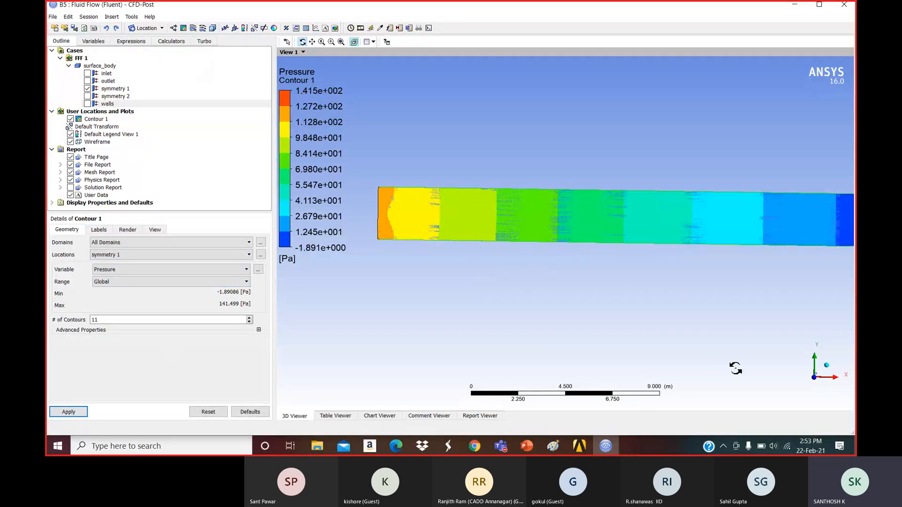
left_click(813, 379)
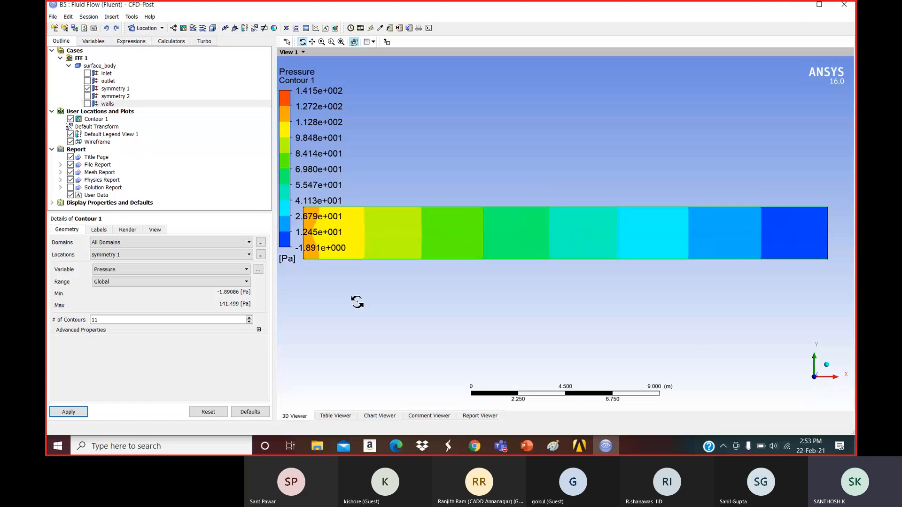
Change the variable of Contour 1 to Velocity, apply it, and view the pipe from the front.
left_click(128, 274)
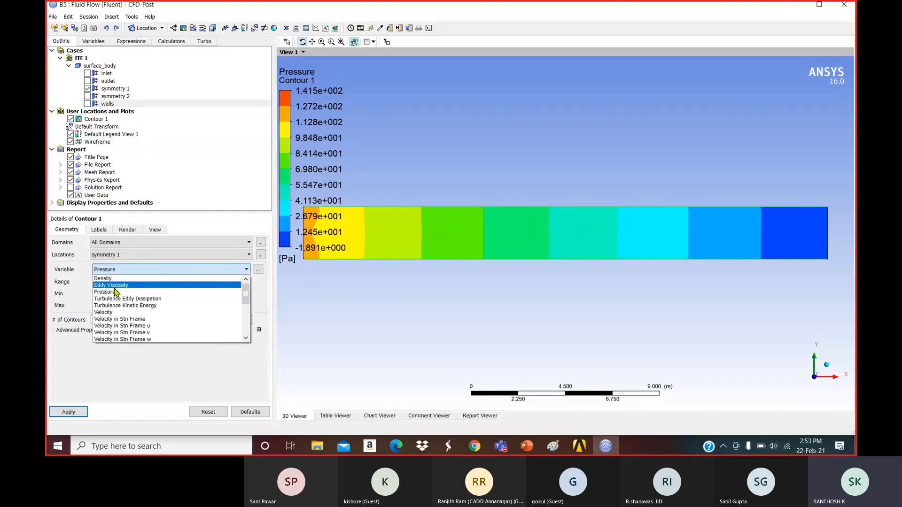
left_click(112, 312)
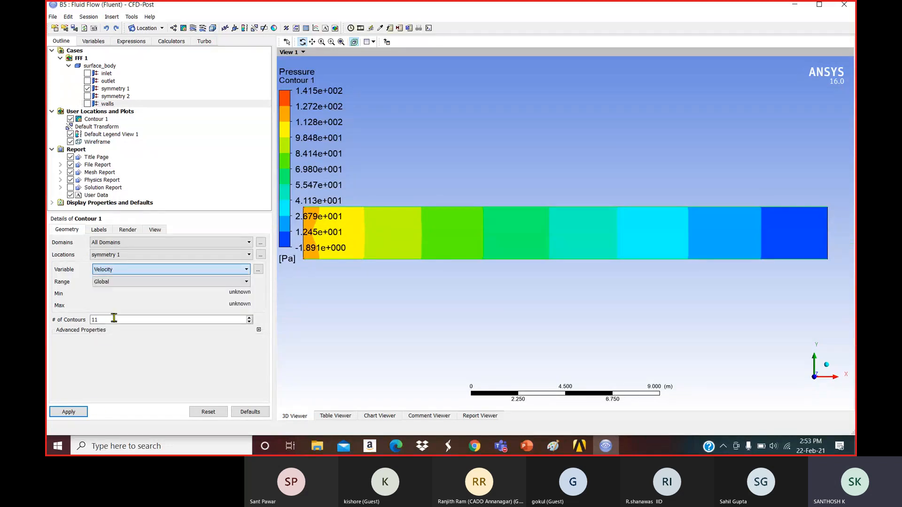
left_click(76, 413)
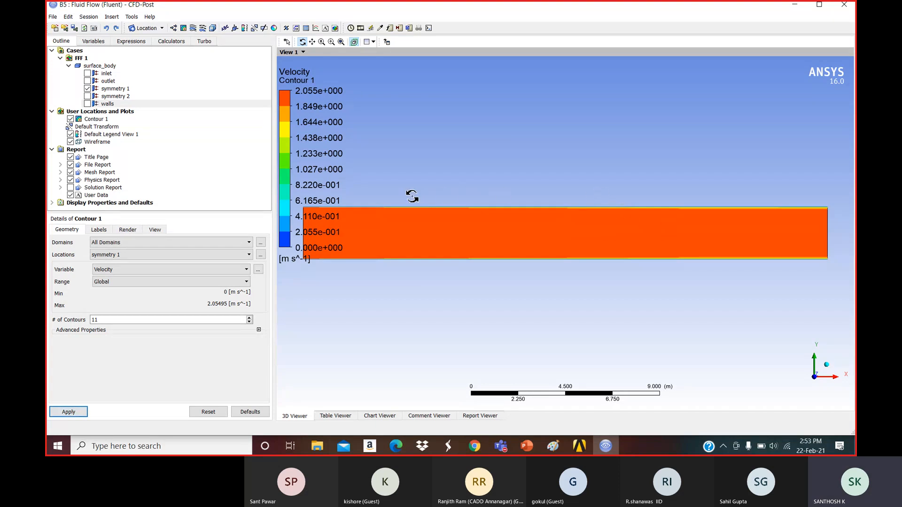
left_click_drag(410, 196, 413, 213)
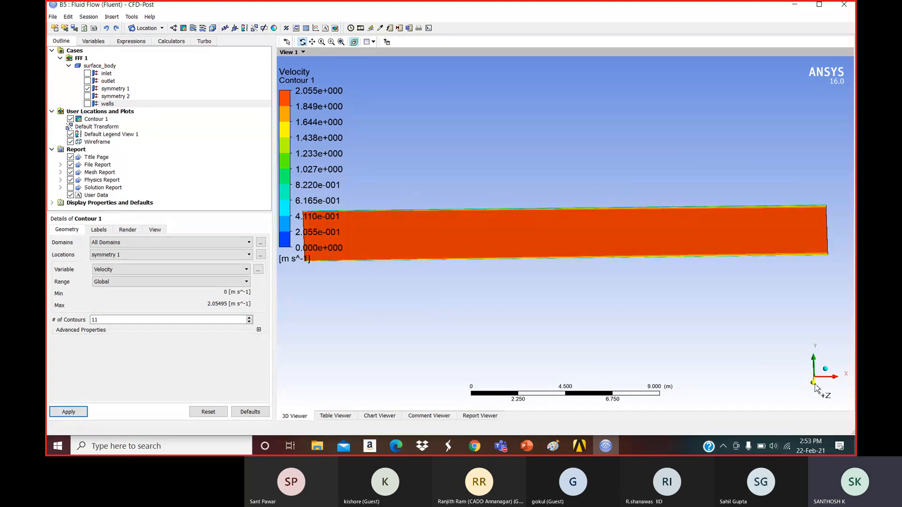
left_click(816, 385)
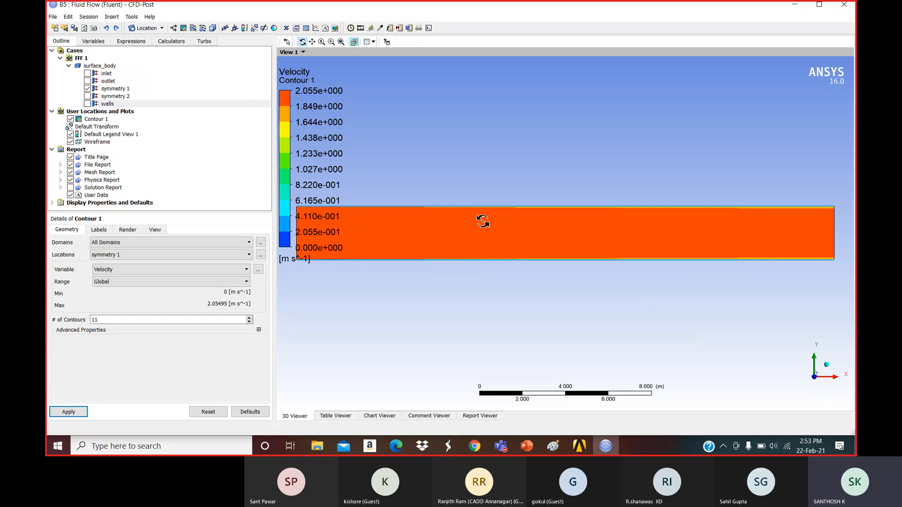
Examine the velocity contours closely along the upper and lower pipe walls and near the inlet end.
scroll(483, 218, "up", 8)
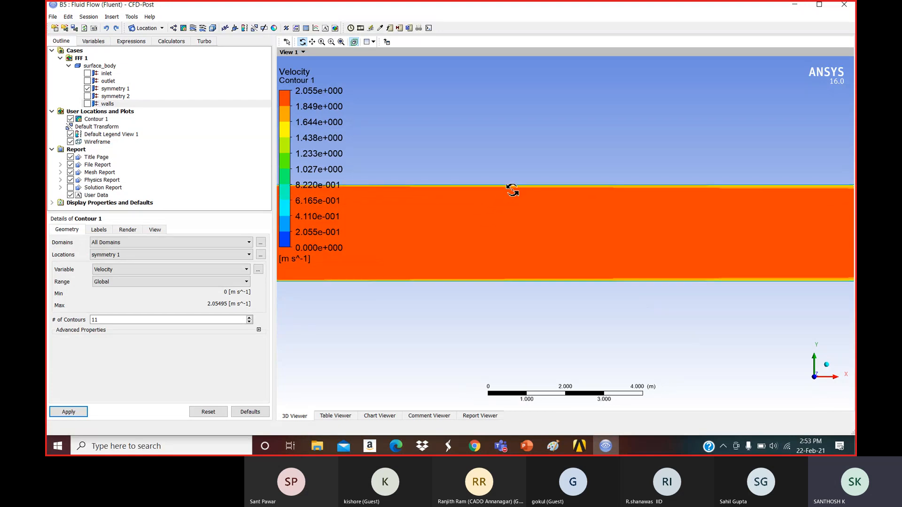
scroll(515, 182, "up", 8)
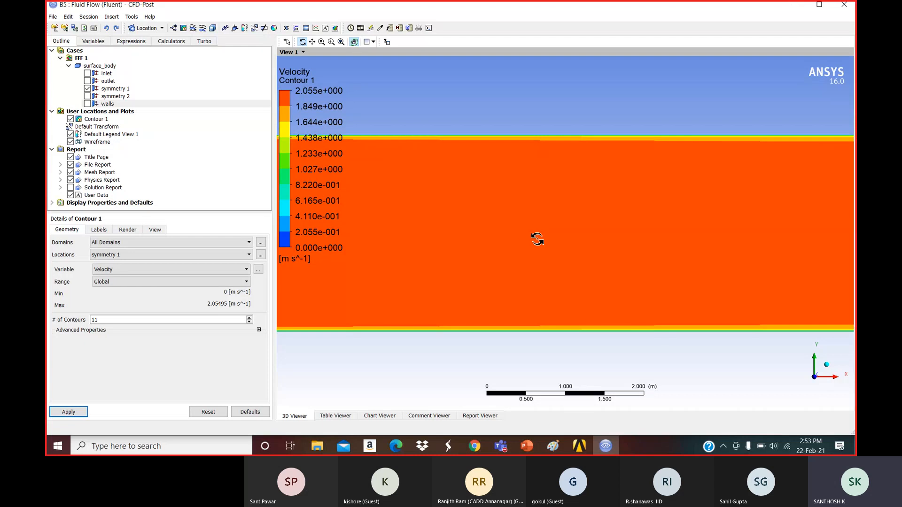
scroll(575, 226, "down", 8)
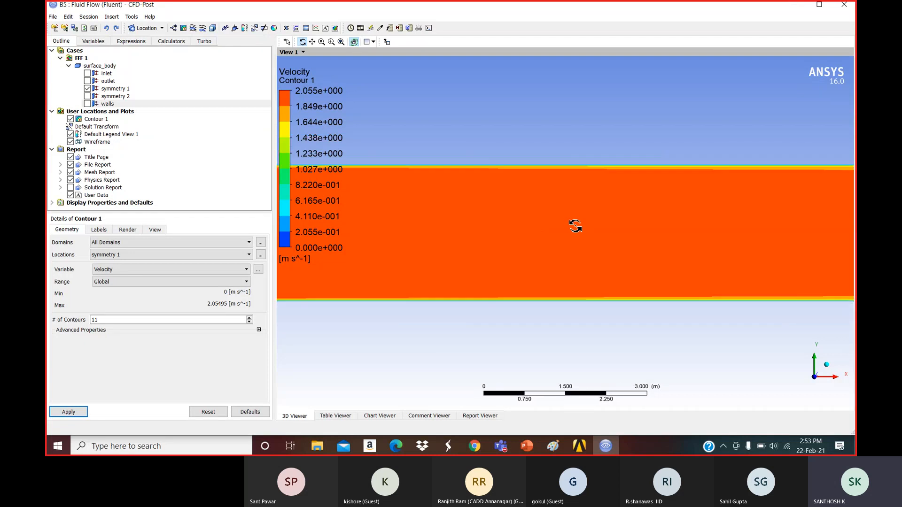
scroll(576, 226, "down", 8)
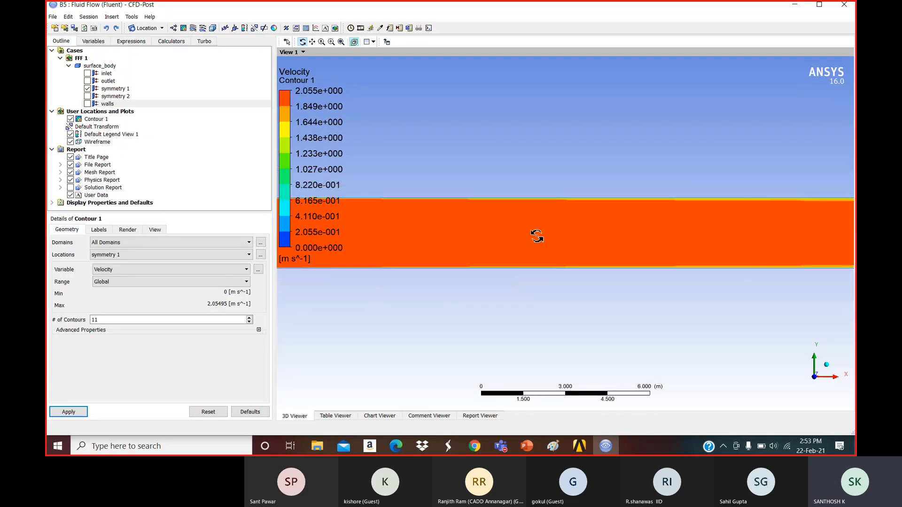
scroll(539, 236, "down", 2)
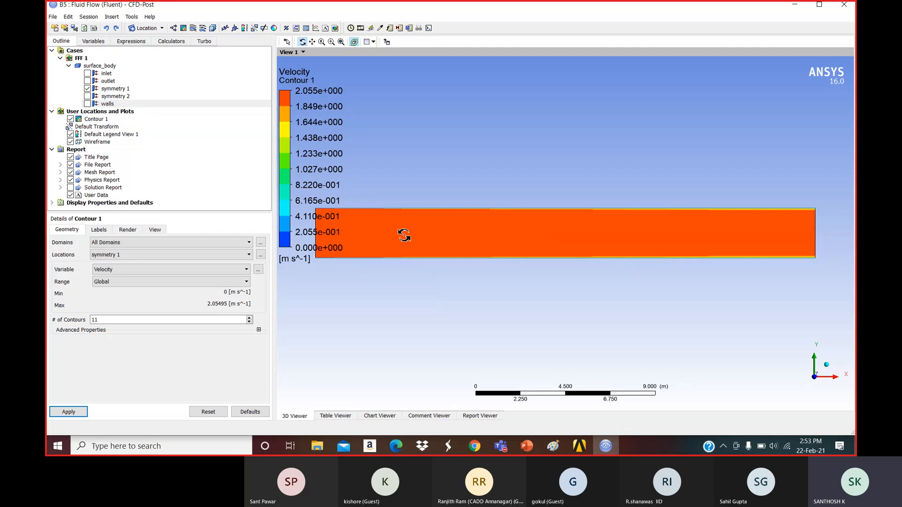
left_click_drag(402, 236, 527, 240)
scroll(452, 228, "up", 5)
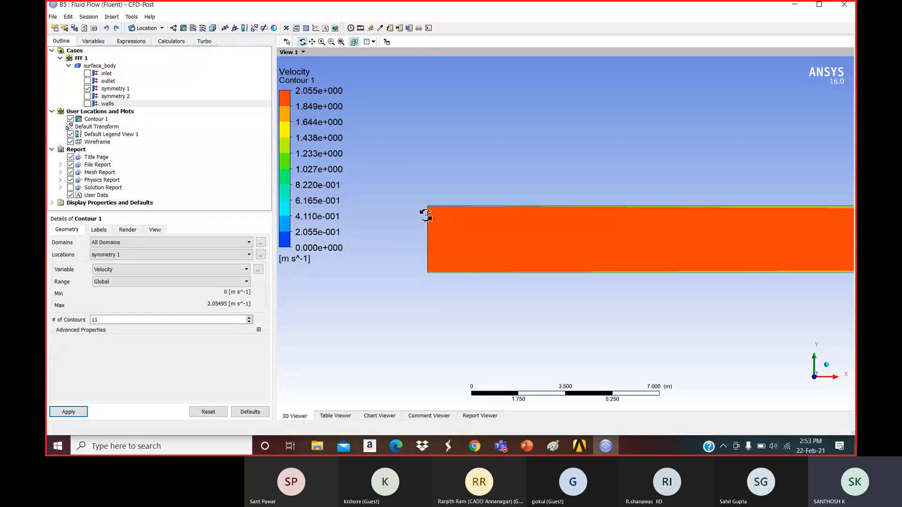
scroll(421, 212, "up", 6)
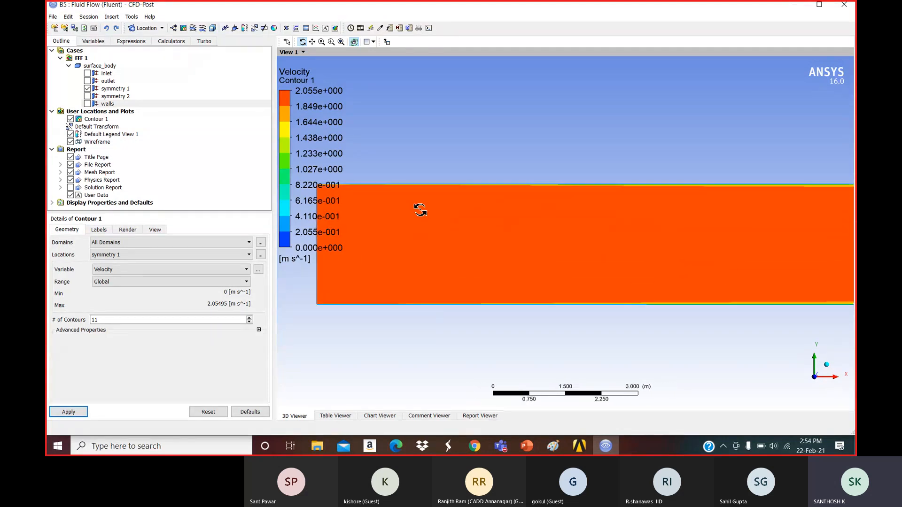
Examine the velocity contours near the pipe's inlet end, and bring the whole pipe back into front view.
scroll(422, 212, "up", 1)
left_click_drag(517, 228, 671, 229)
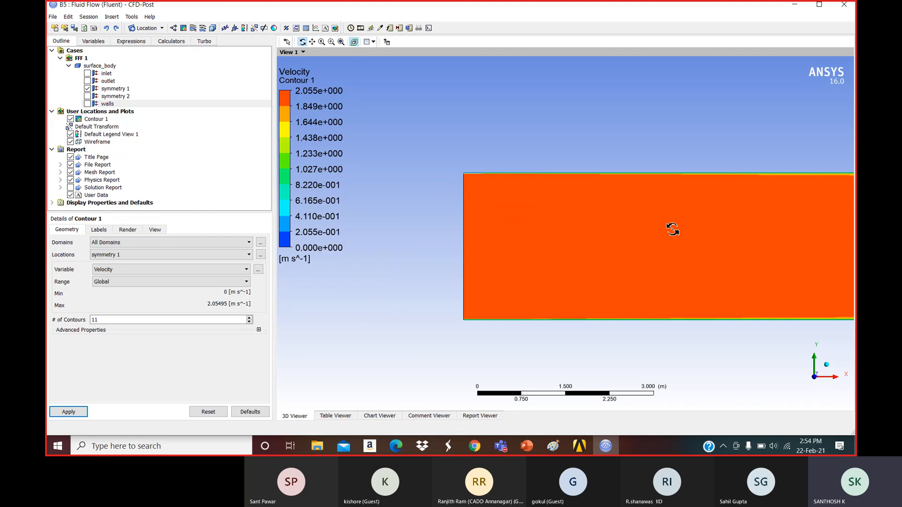
left_click_drag(468, 178, 468, 176)
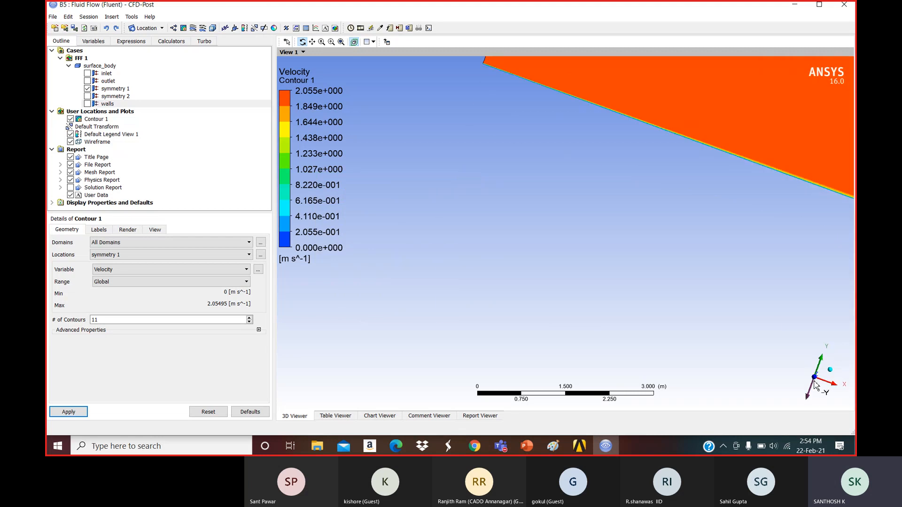
left_click(814, 385)
scroll(583, 260, "down", 4)
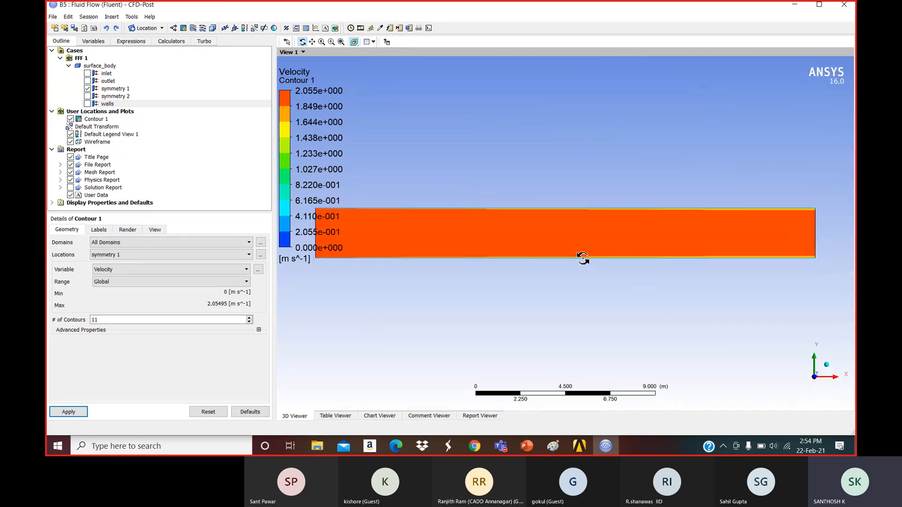
left_click_drag(575, 243, 595, 244)
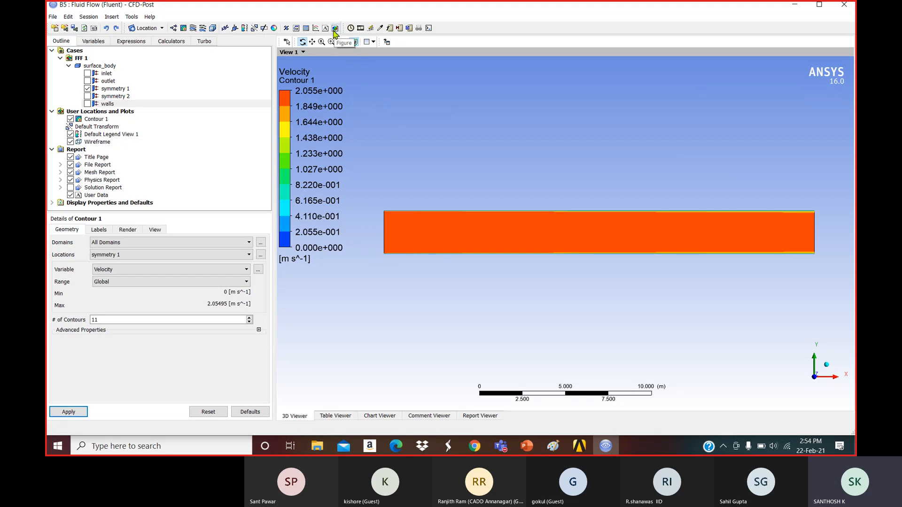
Hide Contour 1 and insert a new streamline plot with the default name.
left_click(193, 29)
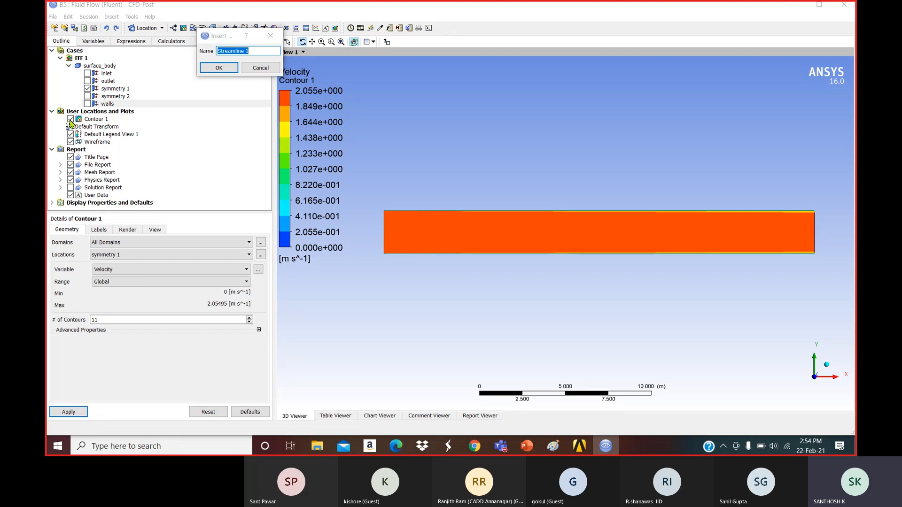
left_click(260, 68)
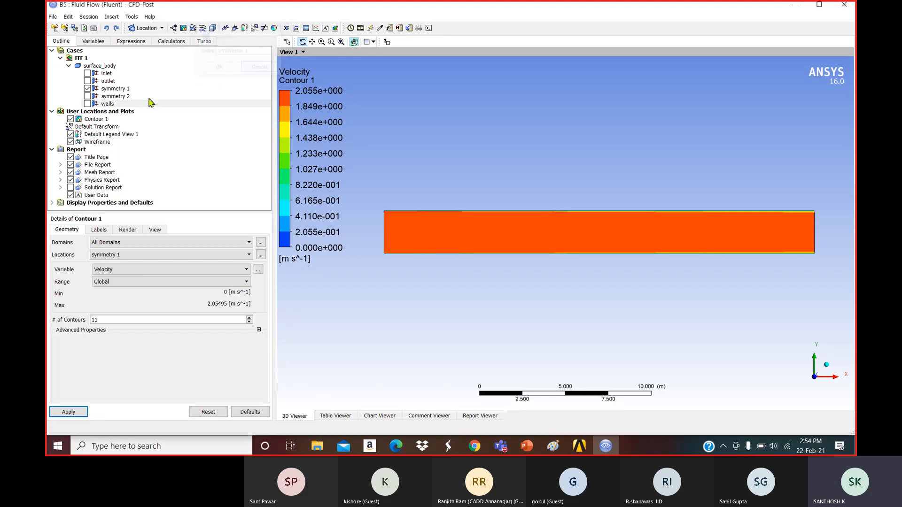
left_click(70, 119)
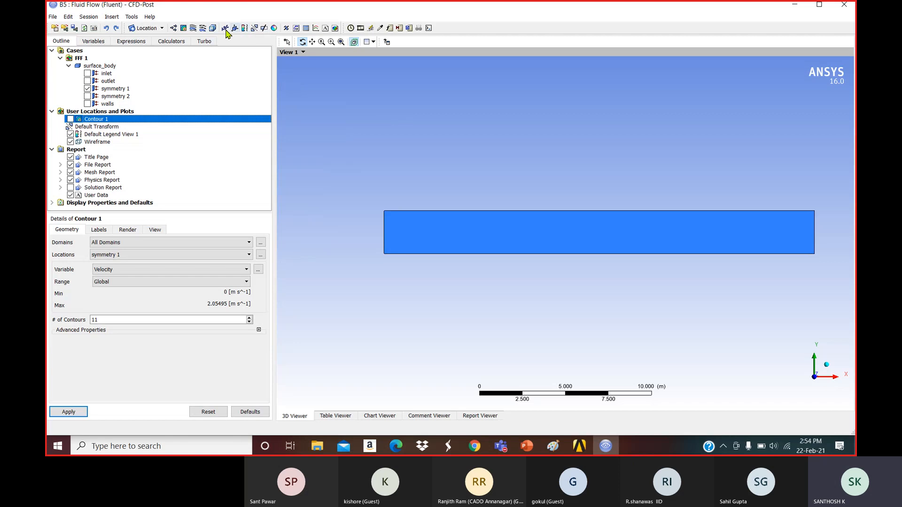
left_click(193, 28)
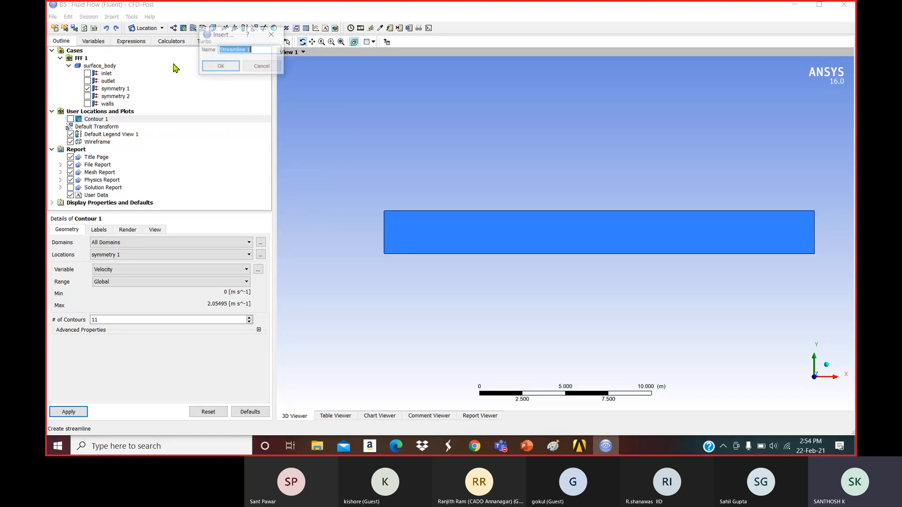
left_click(220, 67)
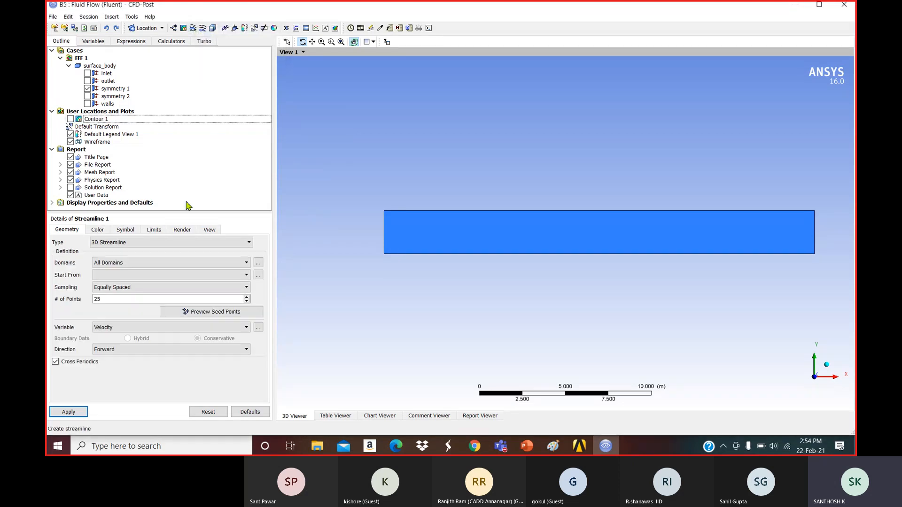
Start the 3D streamlines from symmetry 1, keeping All Domains and the Velocity variable, and apply the plot.
left_click(134, 263)
left_click(134, 278)
left_click(134, 274)
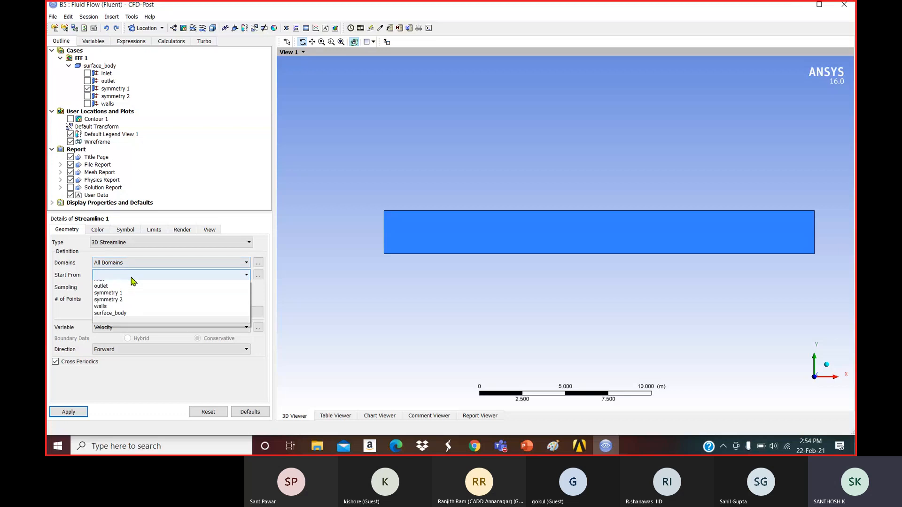
left_click(120, 283)
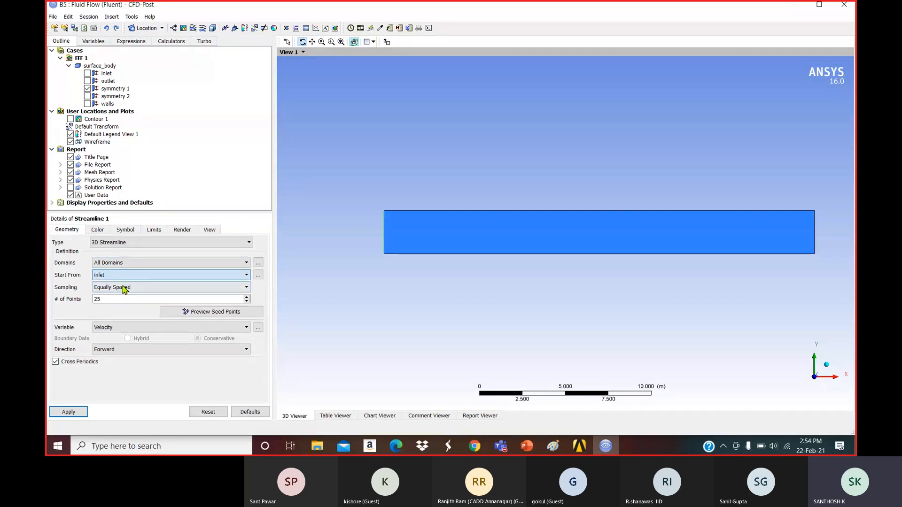
left_click(120, 274)
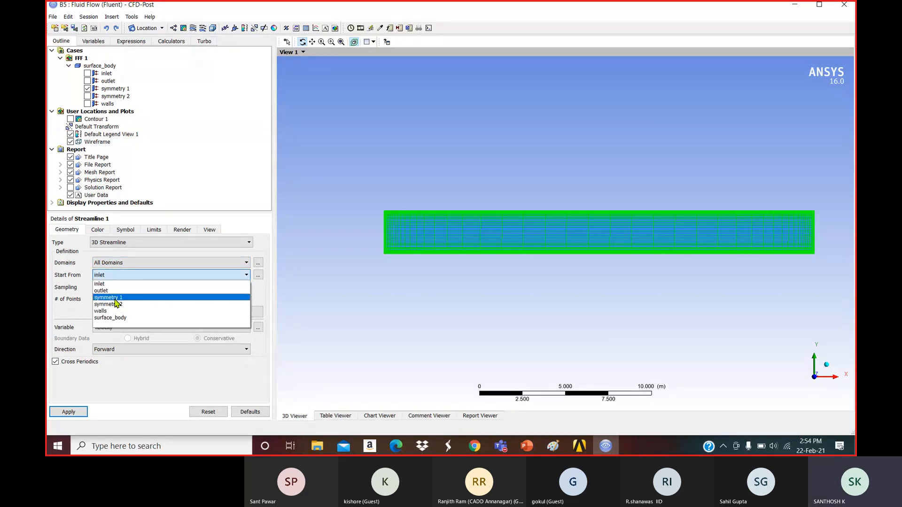
left_click(115, 299)
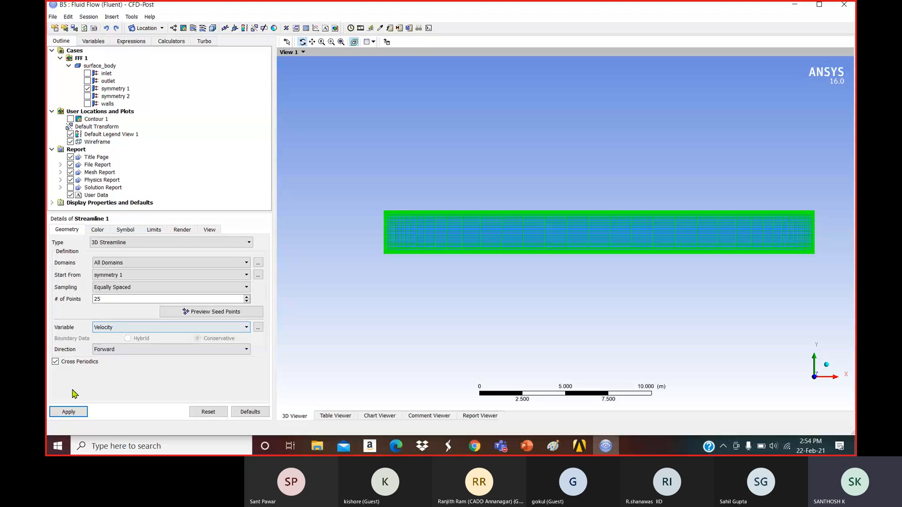
left_click(72, 411)
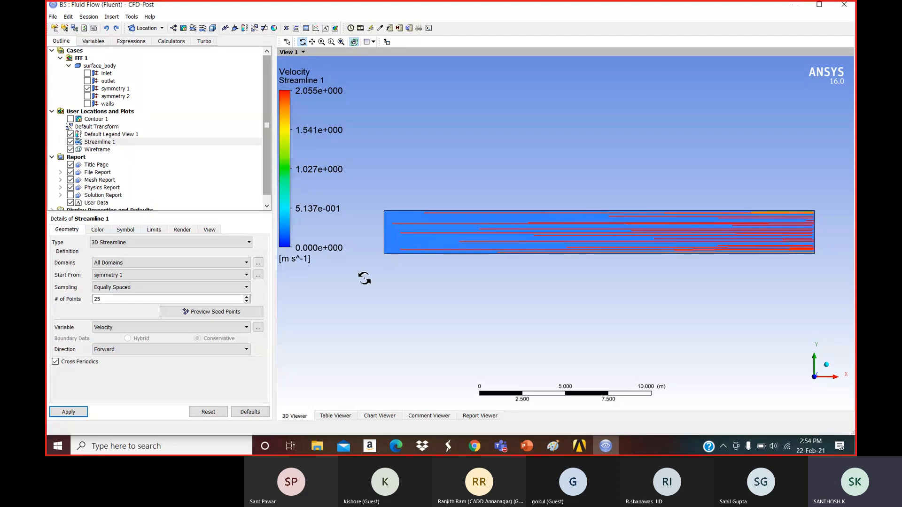
Set the number of streamline points to 50 and apply the change.
left_click_drag(113, 302, 48, 297)
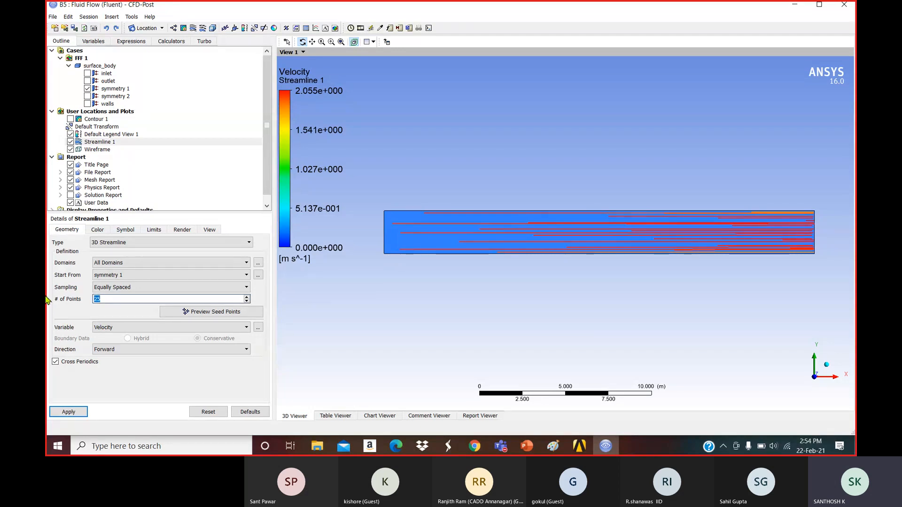
type("50")
left_click(66, 410)
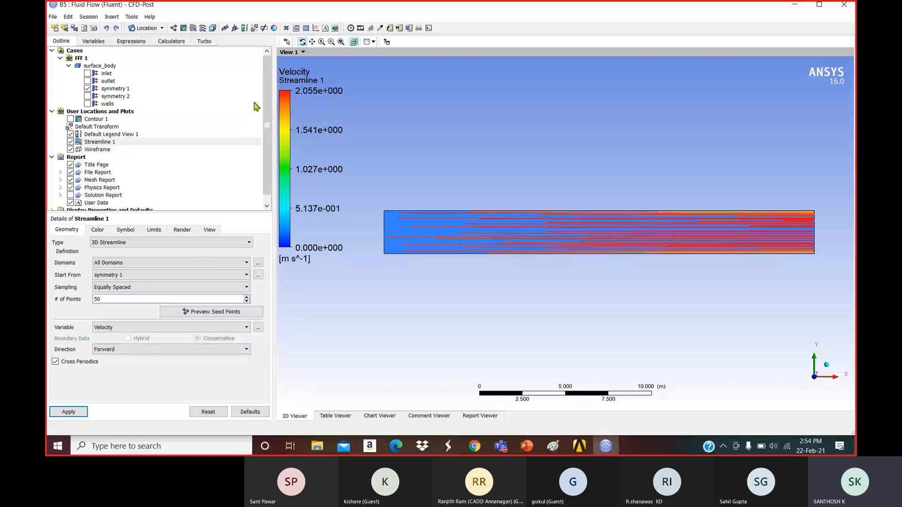
Set up a quick animation of Streamline 1 and slow its speed down to near the slow end.
left_click(360, 28)
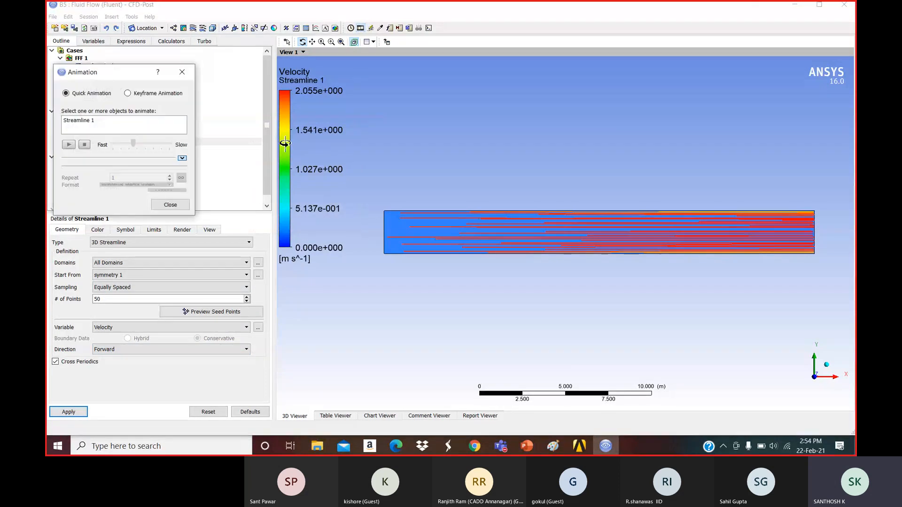
left_click(93, 121)
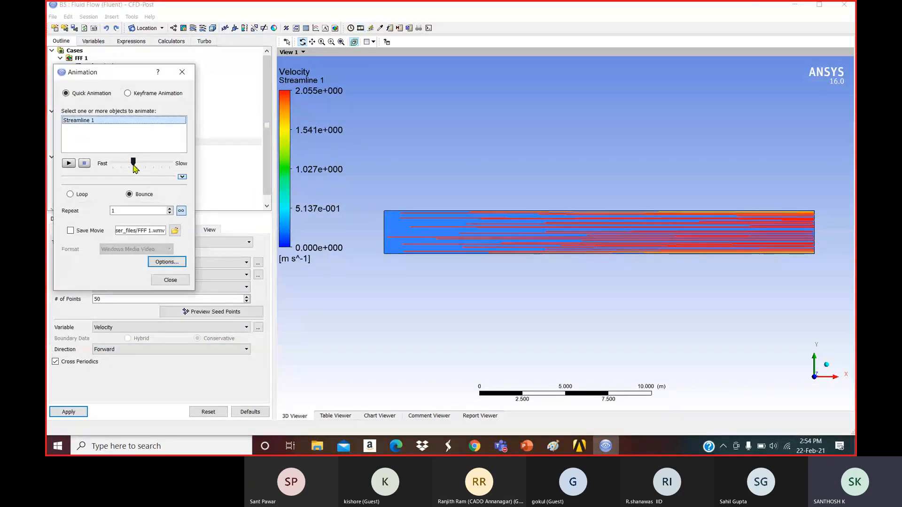
left_click_drag(134, 166, 170, 178)
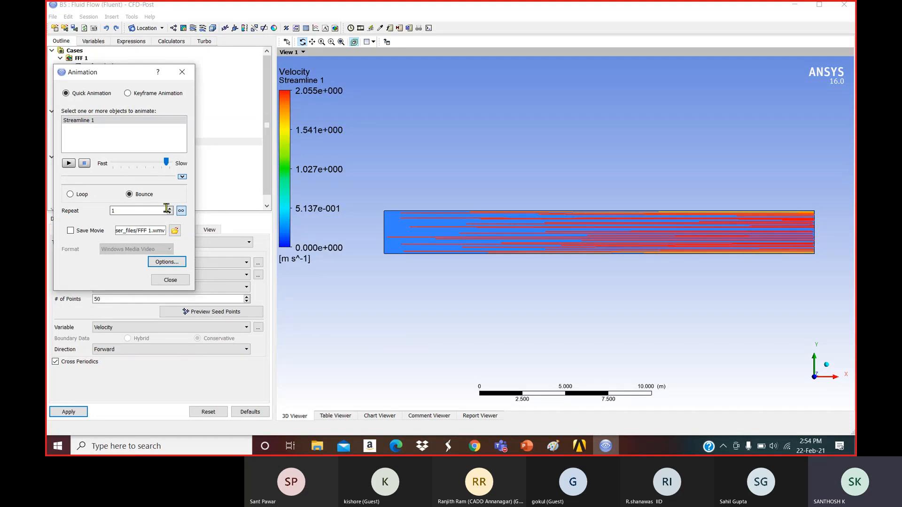
Set the animation's symbol size to 0.29 with ball symbols, and play the streamline animation before stopping it.
left_click(172, 265)
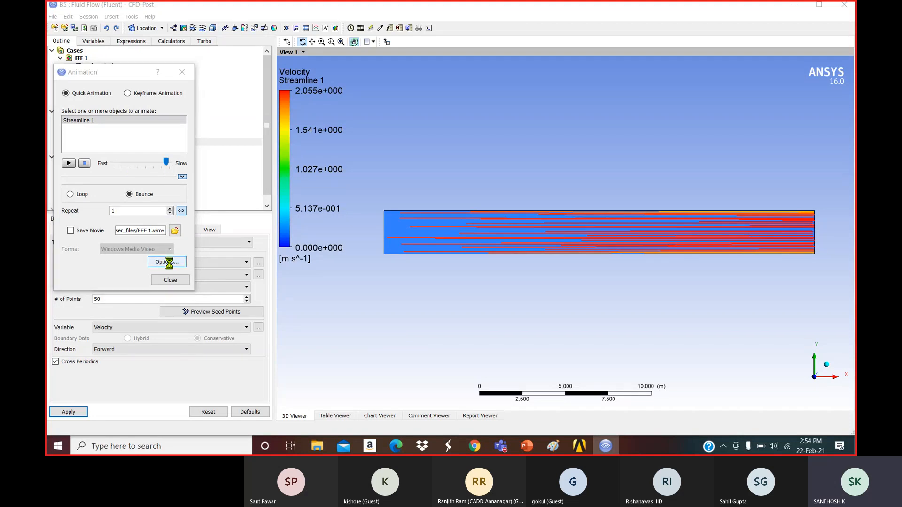
double_click(428, 153)
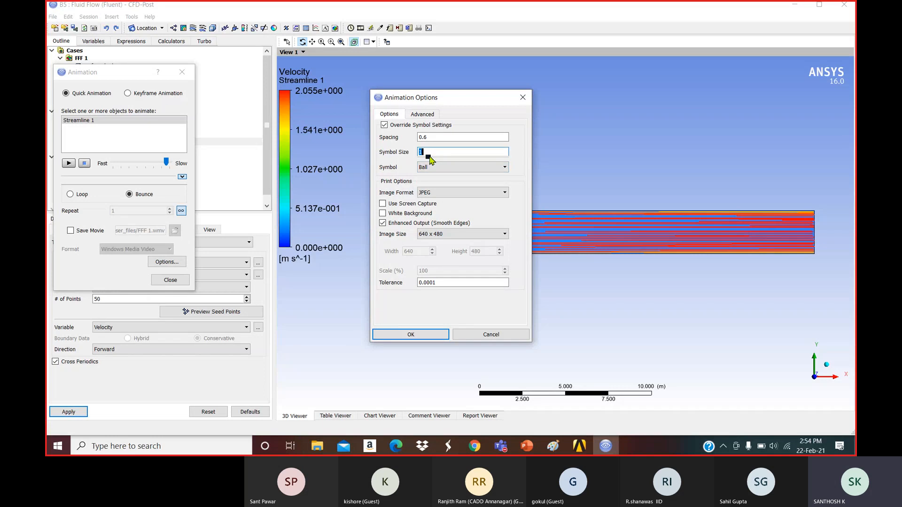
left_click_drag(423, 156, 420, 156)
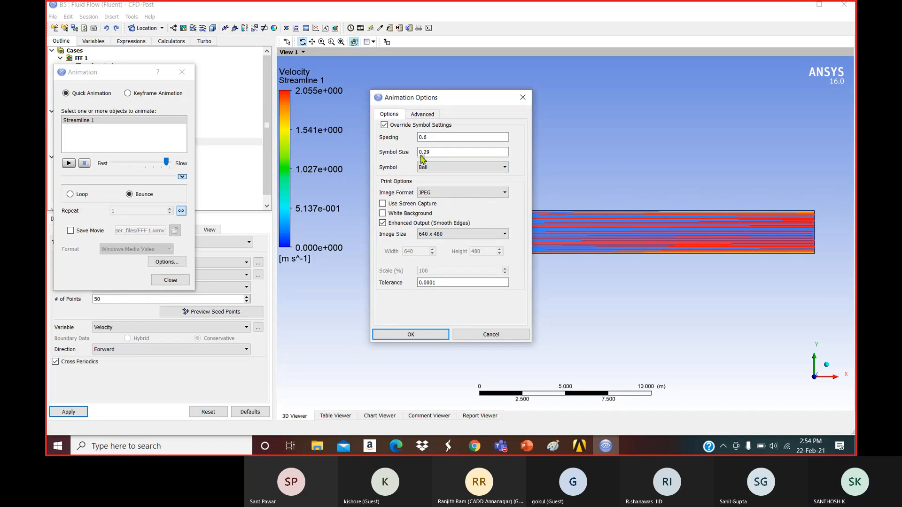
left_click(379, 332)
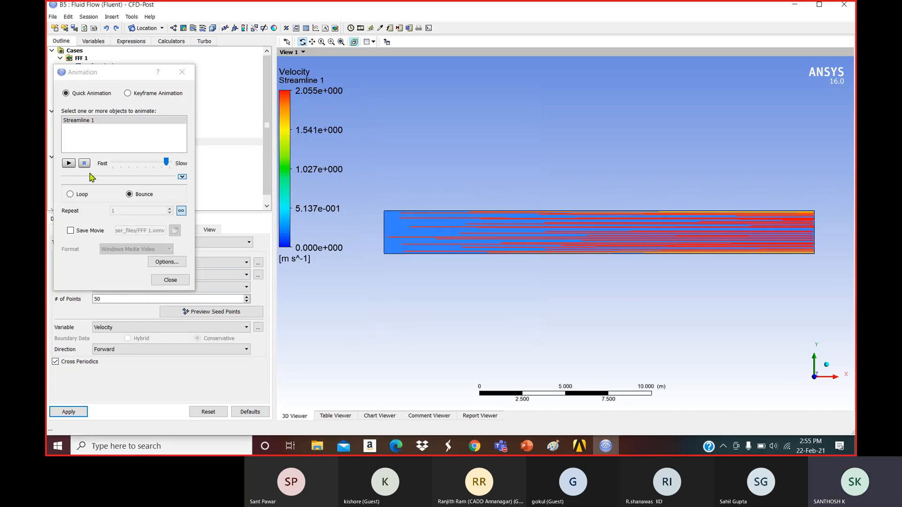
left_click(70, 162)
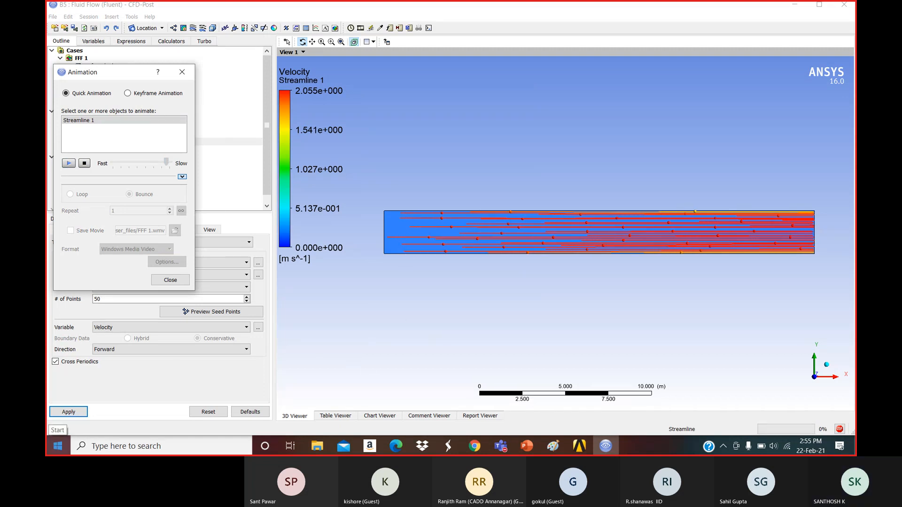
left_click(85, 163)
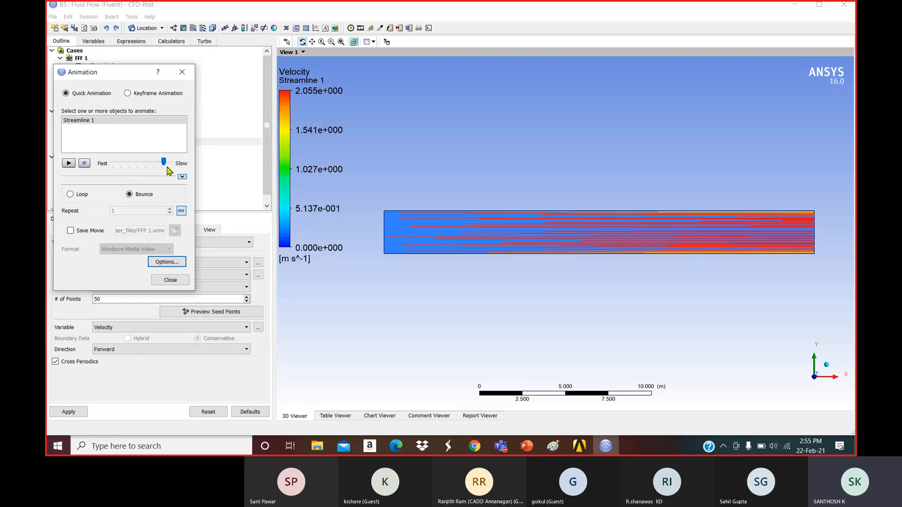
Set the animation speed to 328 frames and change its symbols to Arrow2D with a size of 0.64.
left_click_drag(166, 167, 153, 165)
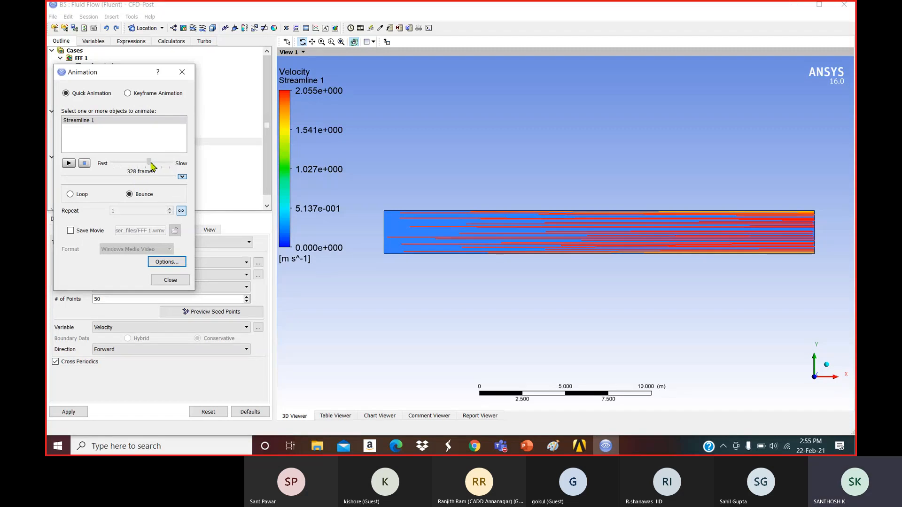
left_click(167, 263)
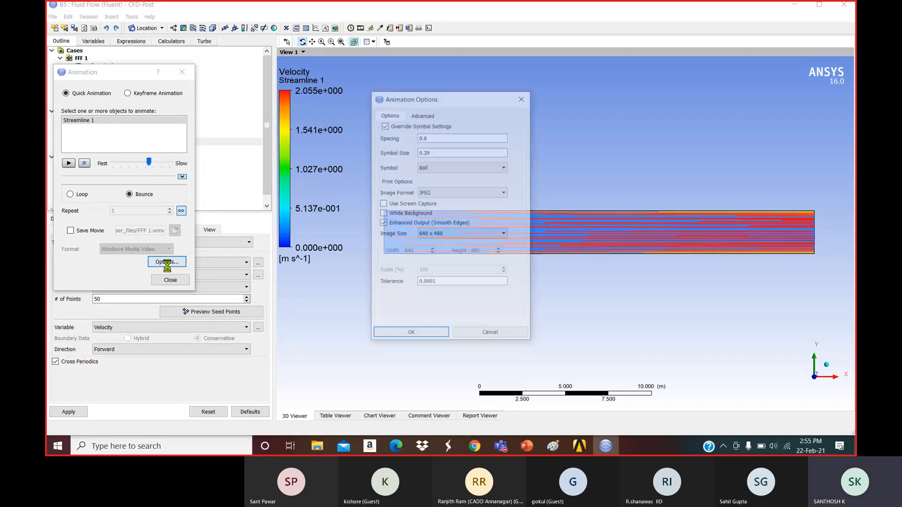
left_click(433, 169)
left_click(431, 206)
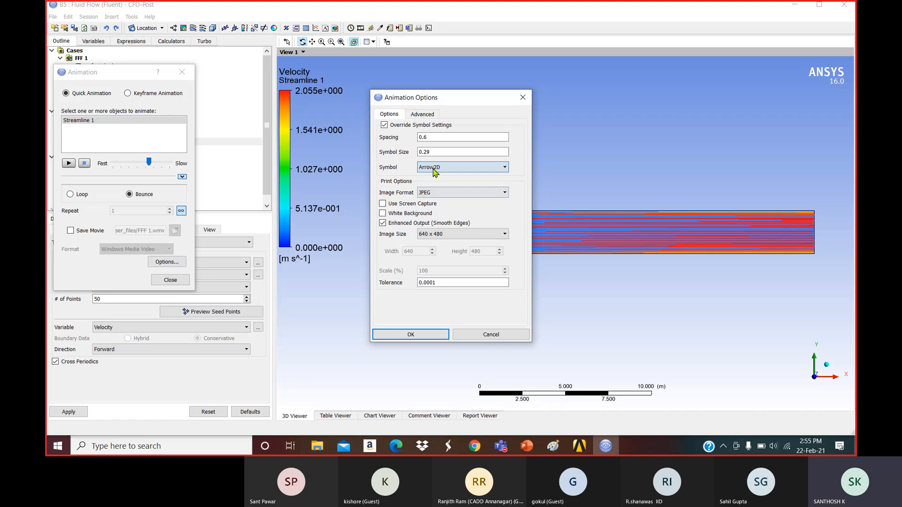
double_click(436, 152)
type("0.64")
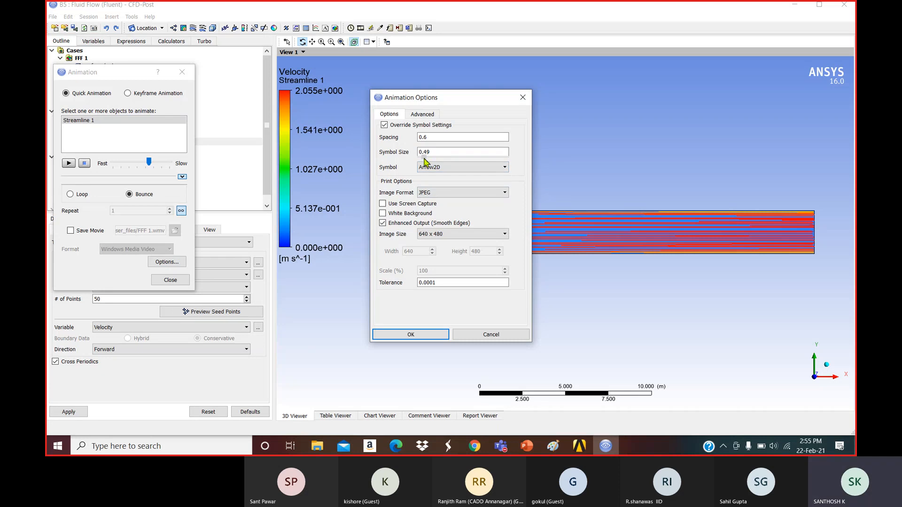
left_click(408, 334)
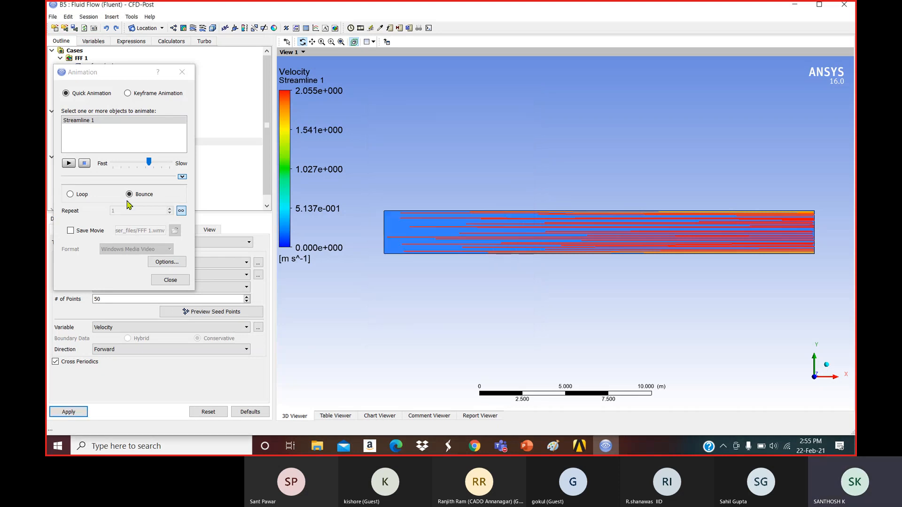
Play the streamline animation with the arrow symbols and stop it, keeping All Domains for the streamlines.
left_click(70, 163)
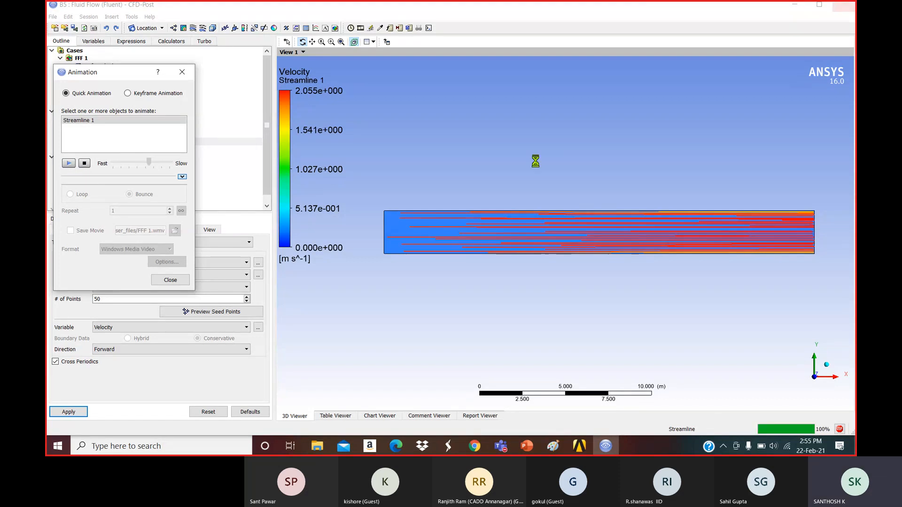
left_click(85, 164)
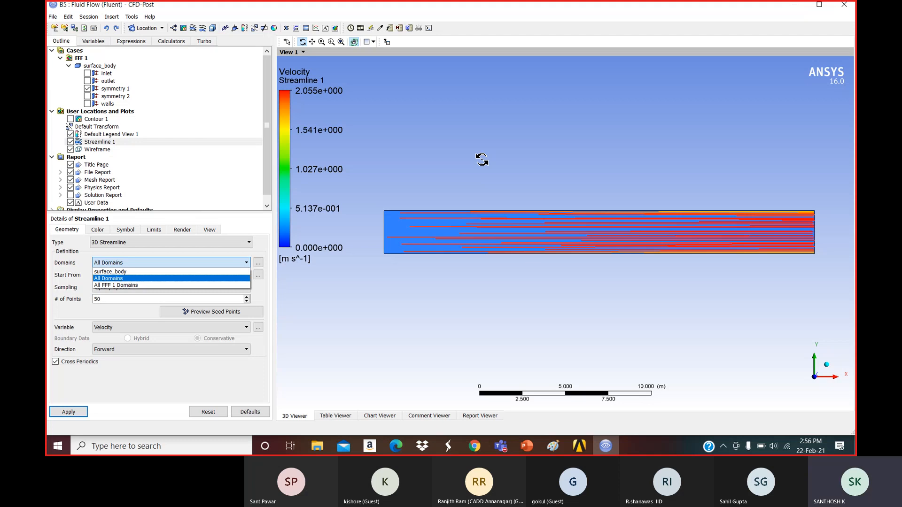
left_click(231, 178)
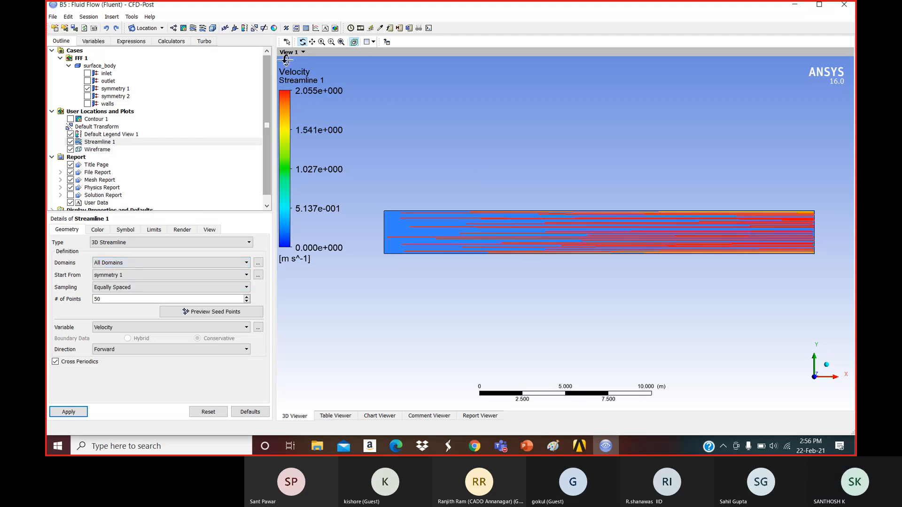
Change the quick animation's symbols for Streamline 1 to Ball and play the streamline animation.
left_click(360, 27)
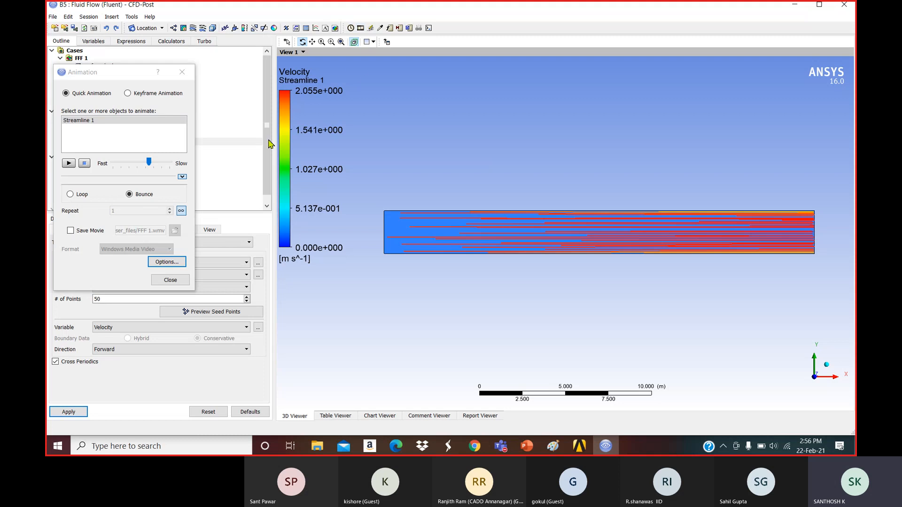
left_click(176, 262)
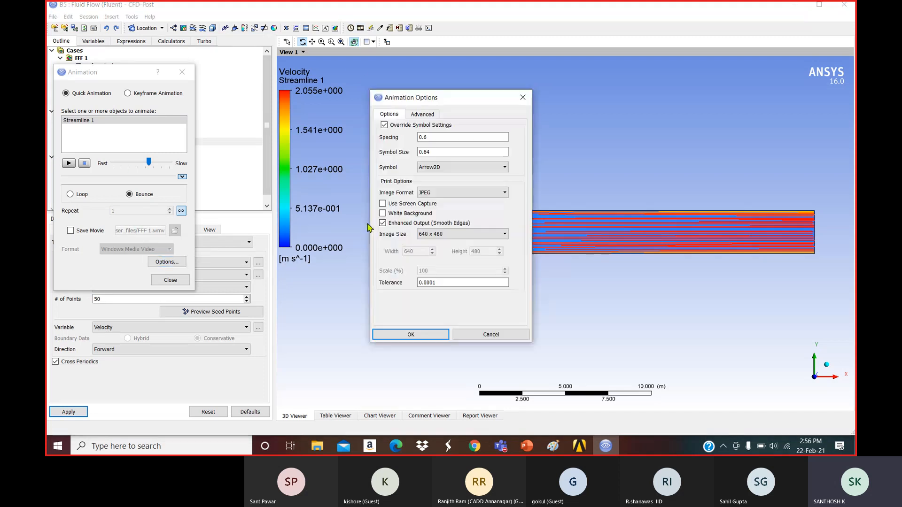
left_click(437, 168)
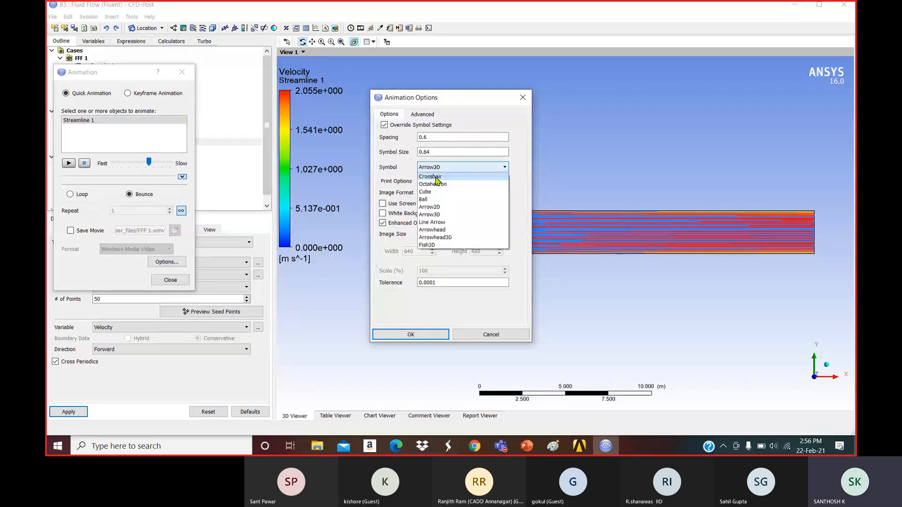
left_click(436, 199)
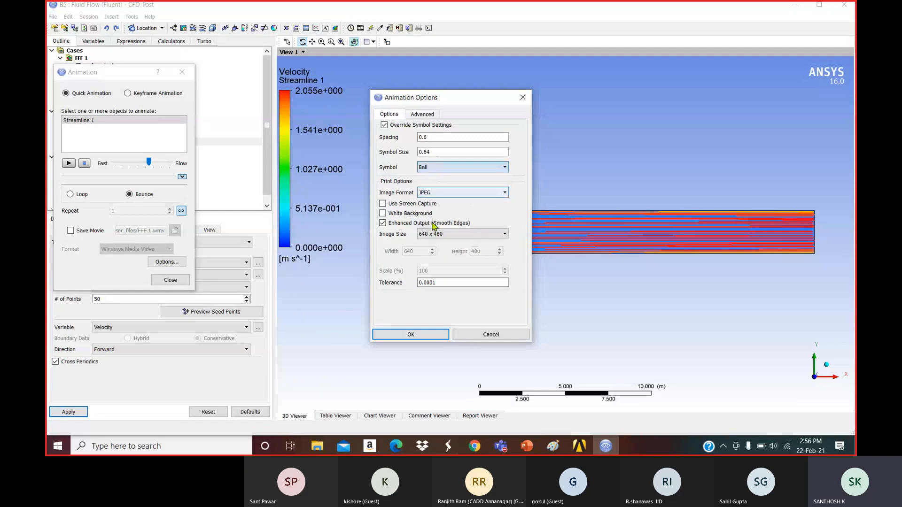
left_click(411, 334)
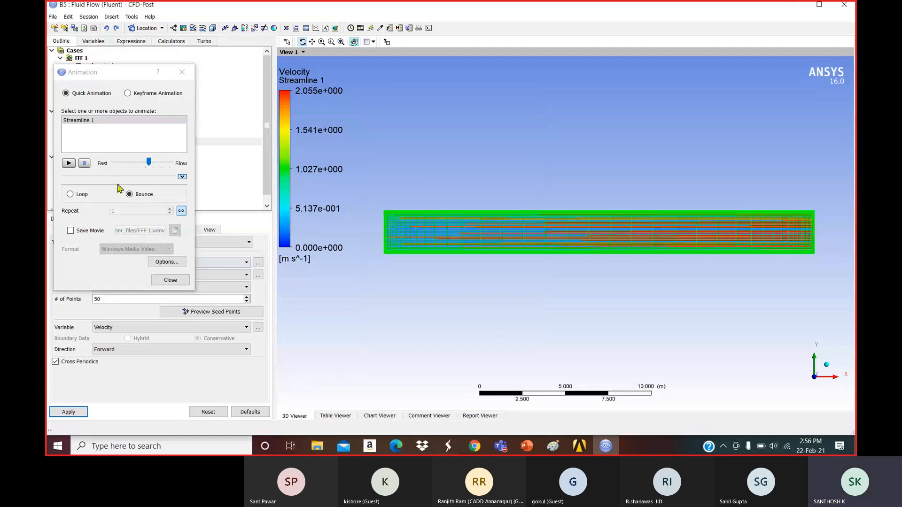
left_click(69, 164)
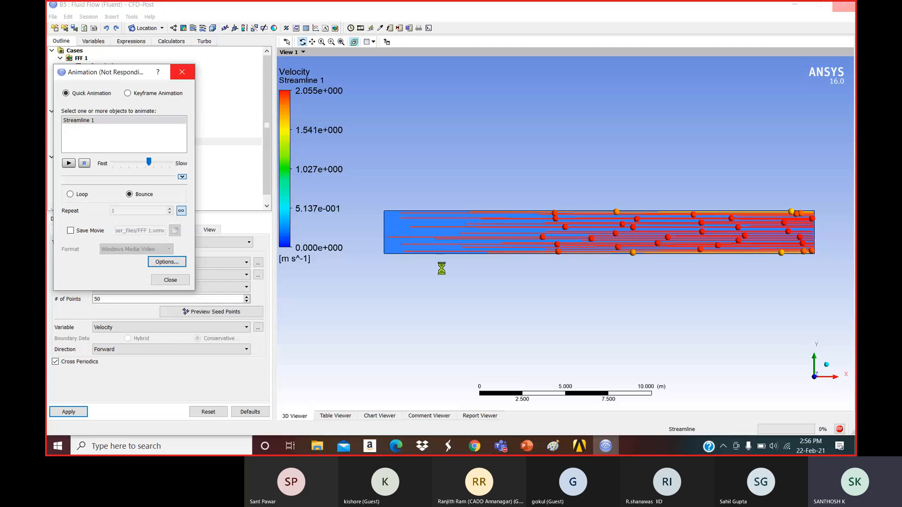
Switch to the Ansys-Fluent training meeting in Microsoft Teams and stop sharing the screen.
mouse_move(532, 451)
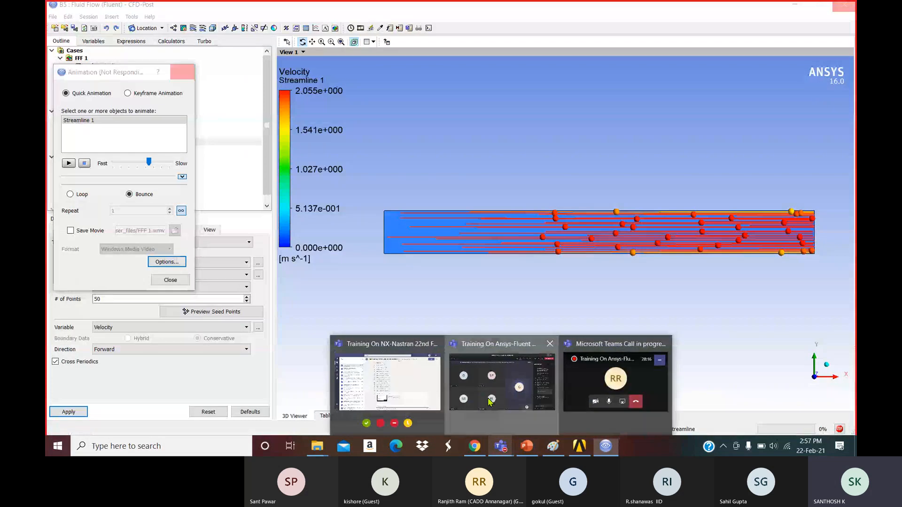
left_click(503, 381)
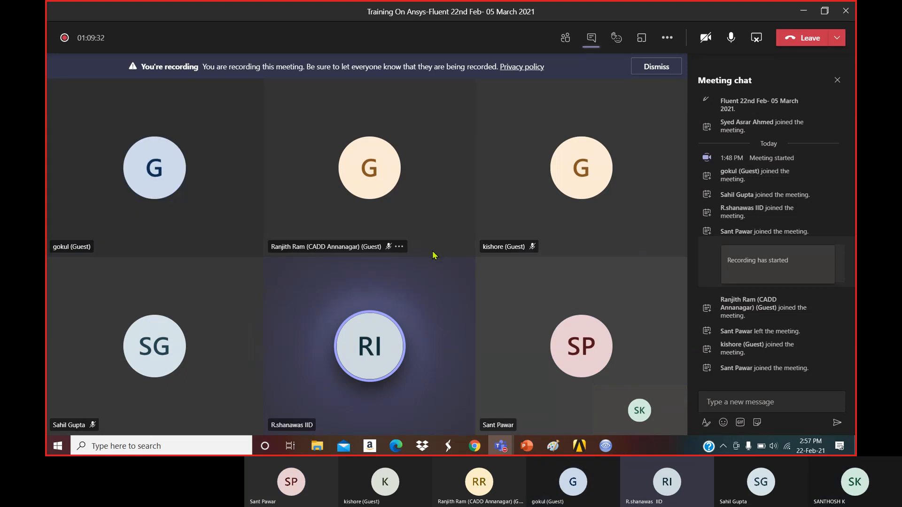
left_click(755, 41)
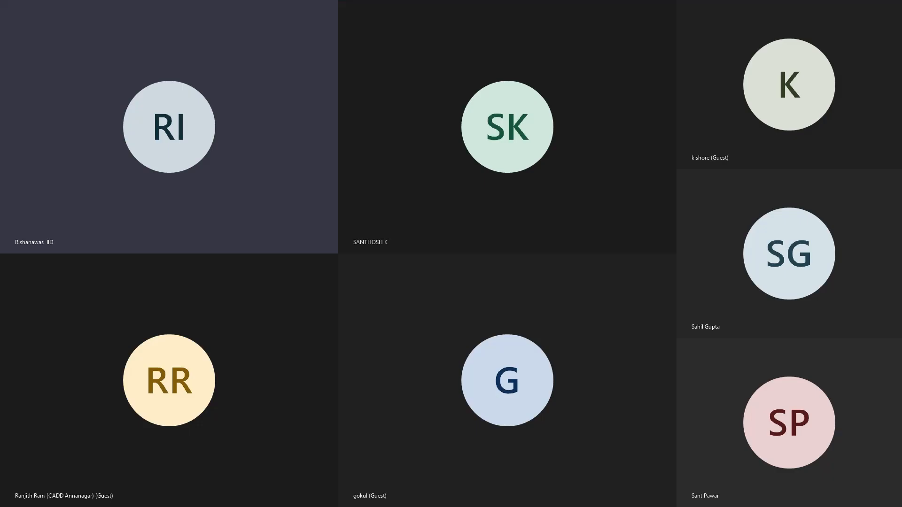